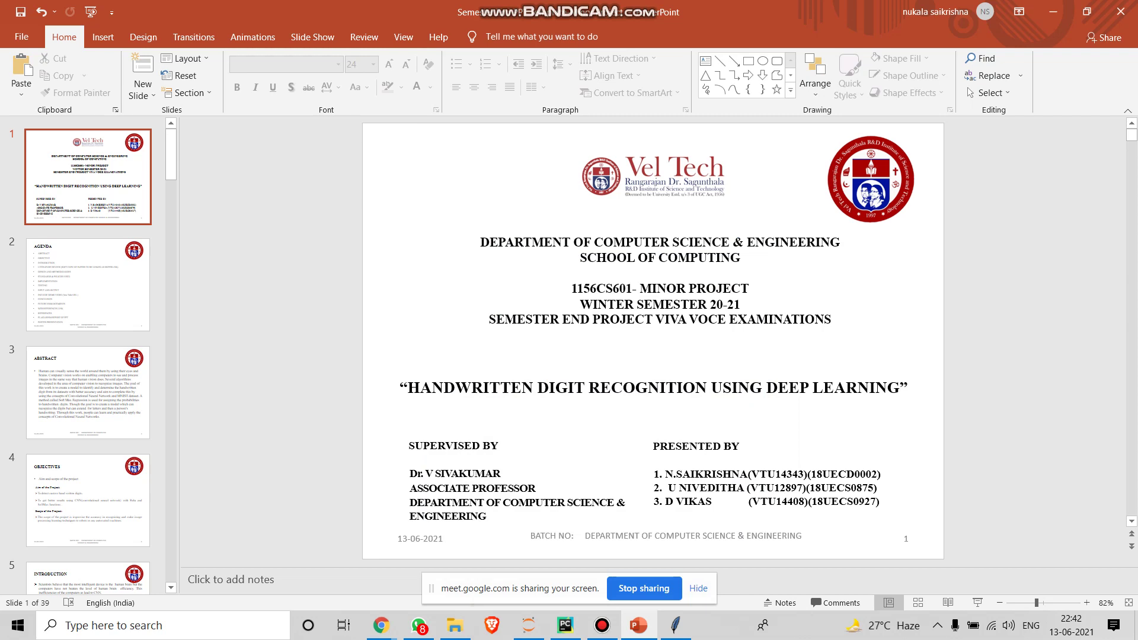
# Step forward to the Abstract slide, then return to slide 2, the Agenda
pyautogui.press('Down')
pyautogui.press('Down')
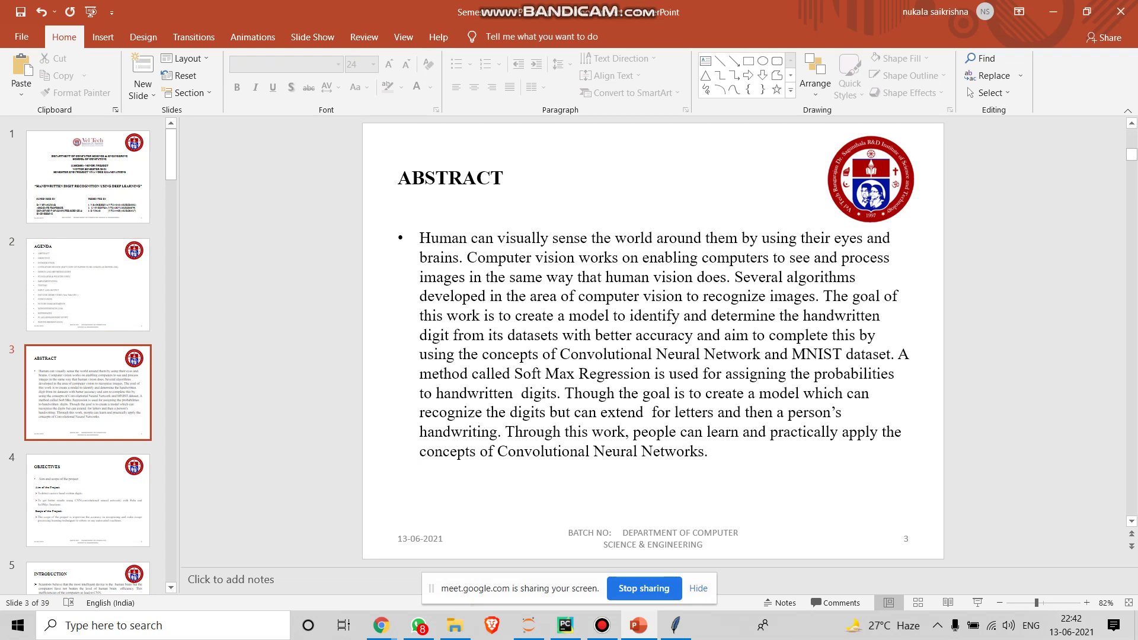
pyautogui.press('Up')
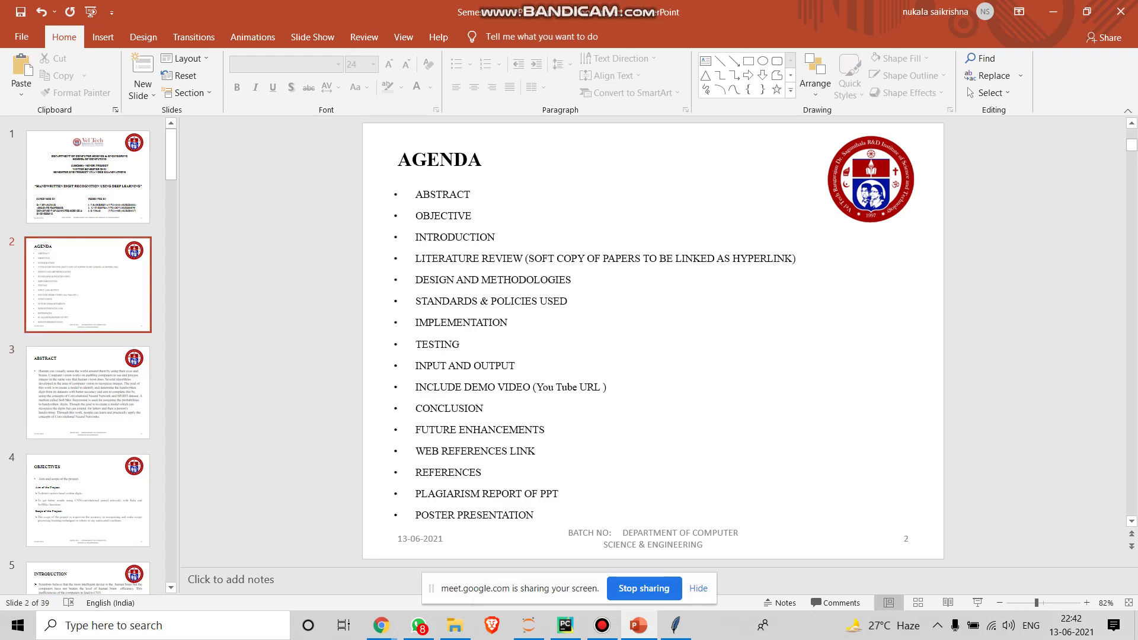
# Advance to slide 3, the Abstract, and turn up the system audio volume
pyautogui.press('Down')
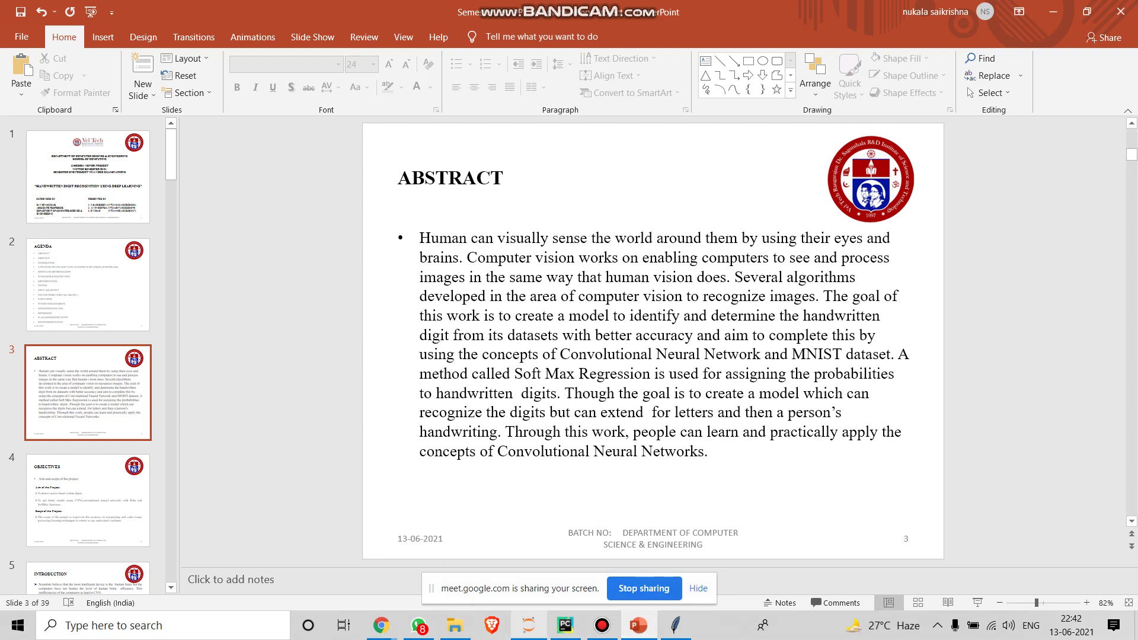
pyautogui.moveTo(529, 625)
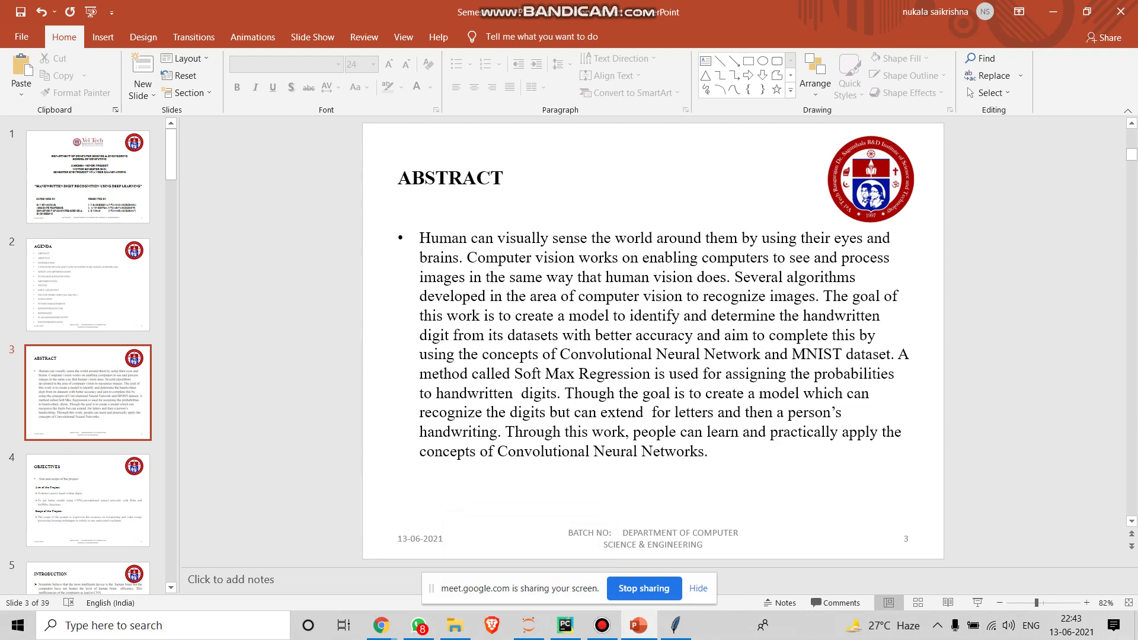
pyautogui.press('XF86AudioRaiseVolume')
# Advance to slide 4, Objectives, with the Bandicam recorder window brought into view
pyautogui.press('Down')
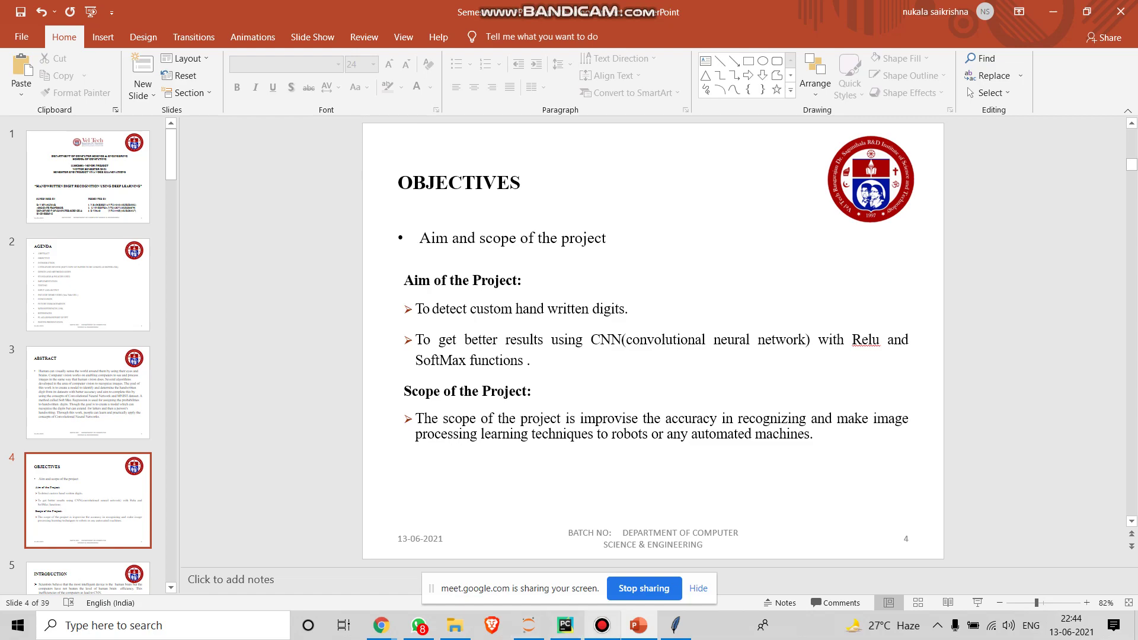
pyautogui.moveTo(602, 625)
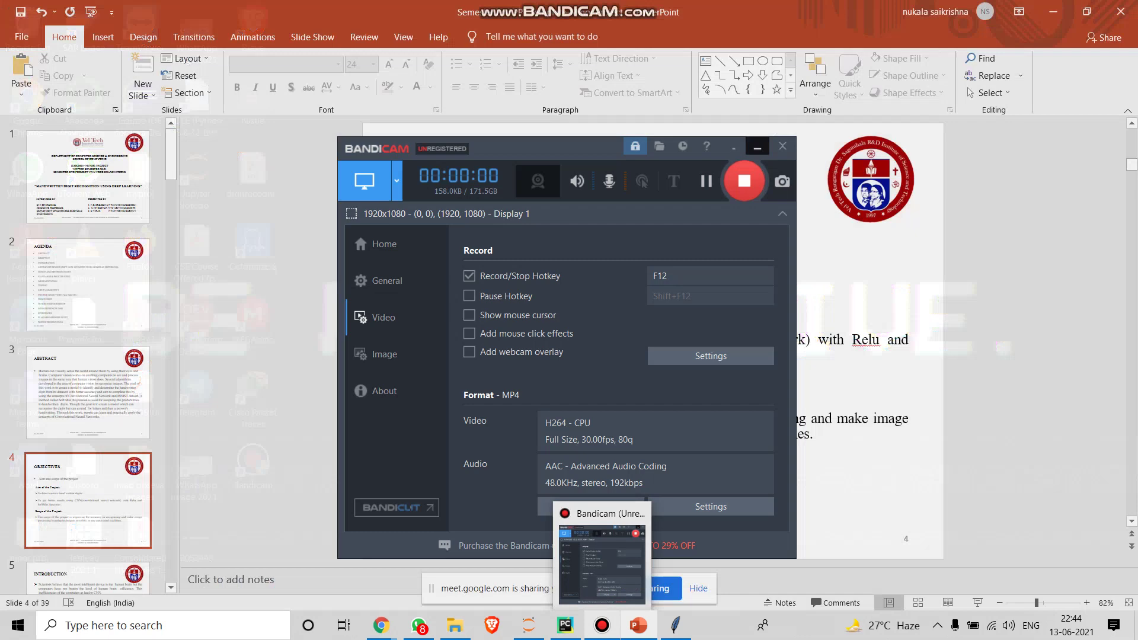
pyautogui.press('pagedown')
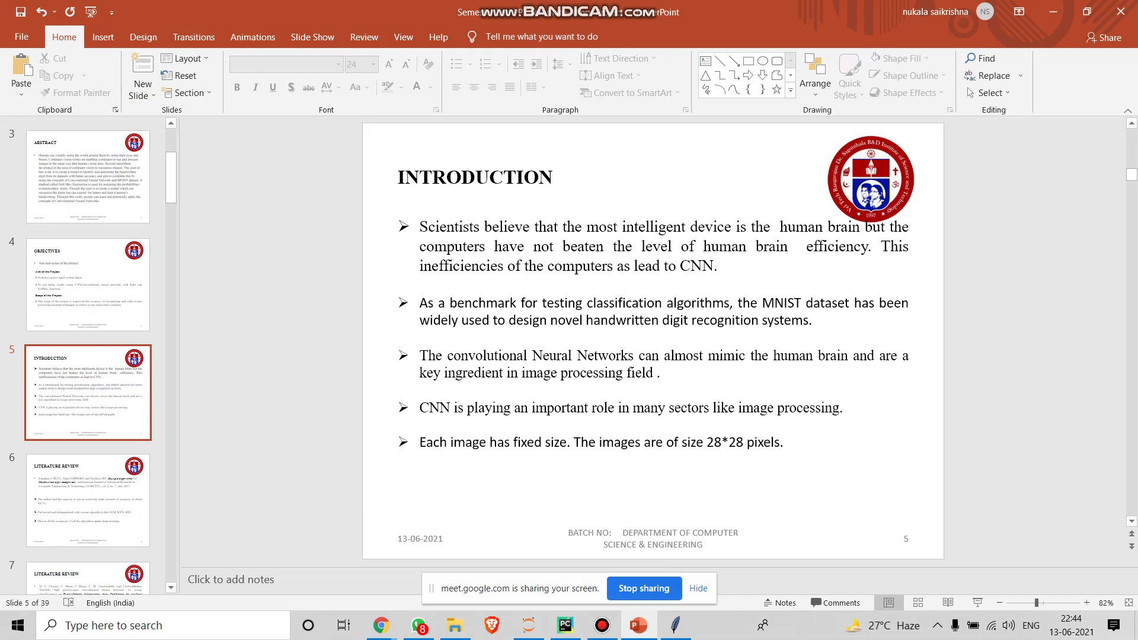
# Page through the literature review slides to slide 10, Design and Methodologies
pyautogui.press('Down')
pyautogui.press('Down')
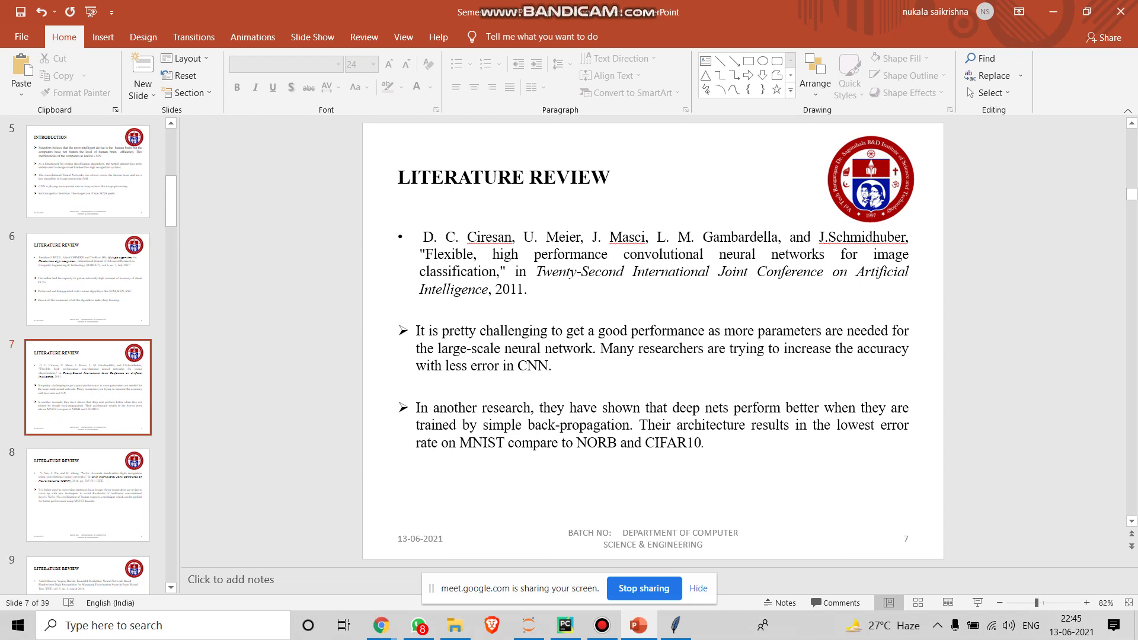
pyautogui.press('Down')
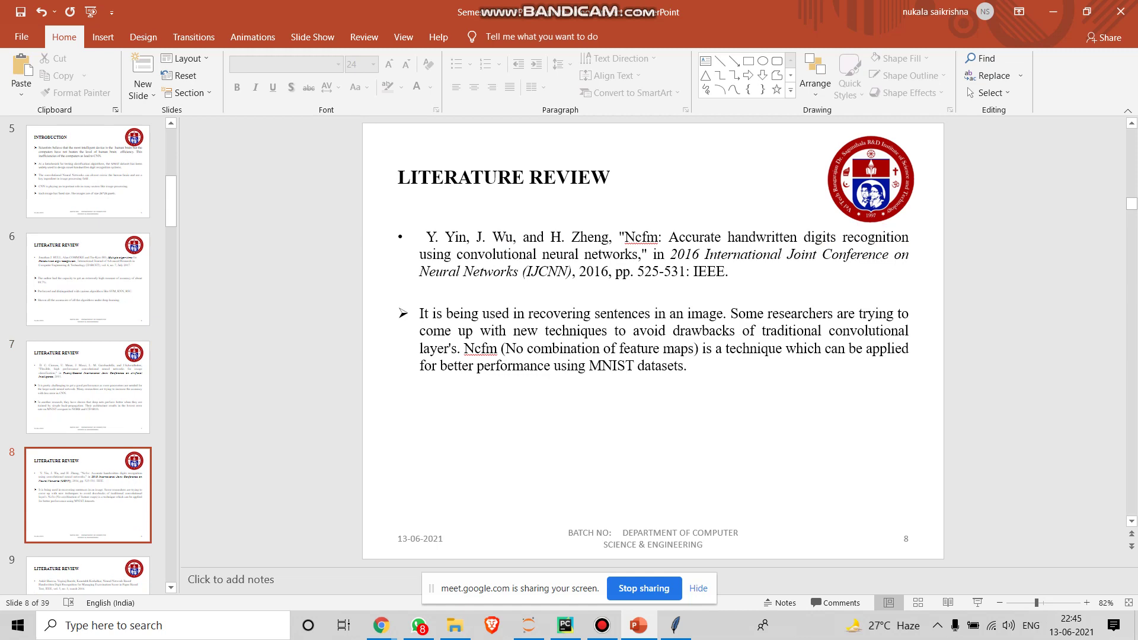
pyautogui.press('Down')
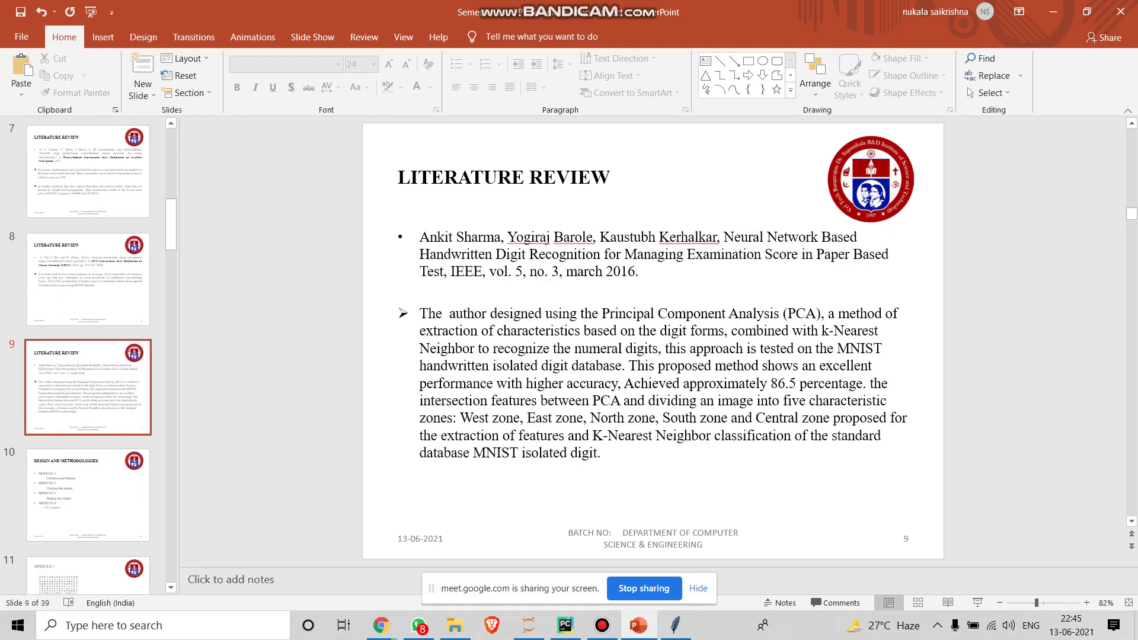
pyautogui.press('Down')
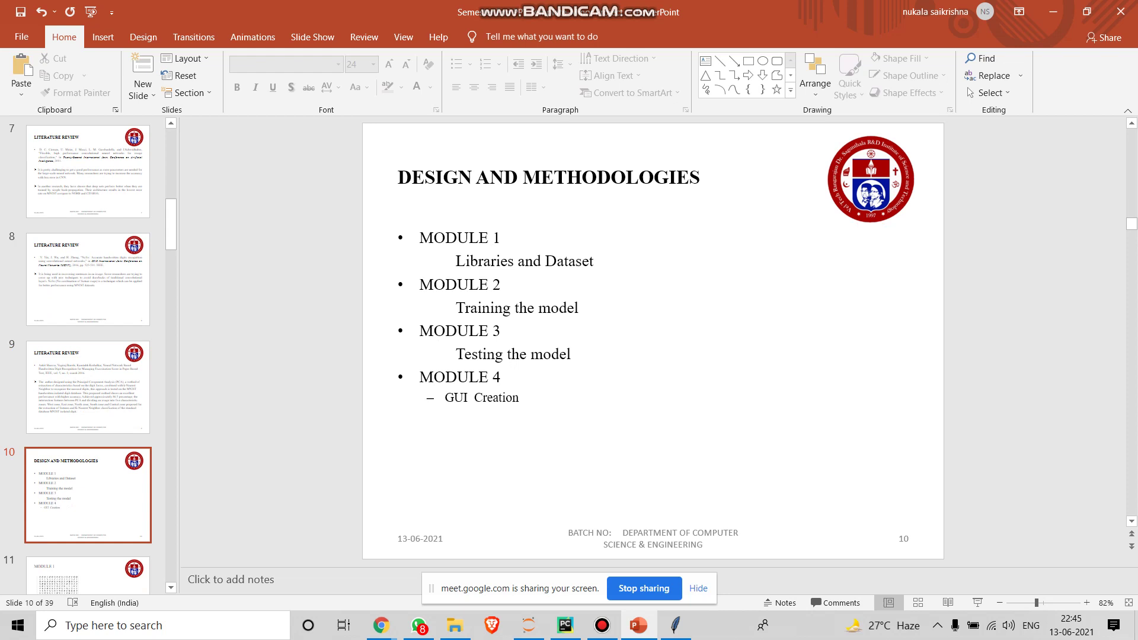
# Advance through slide 11 (Module 1) and slide 12 (Module 2) to slide 13's training results
pyautogui.press('Down')
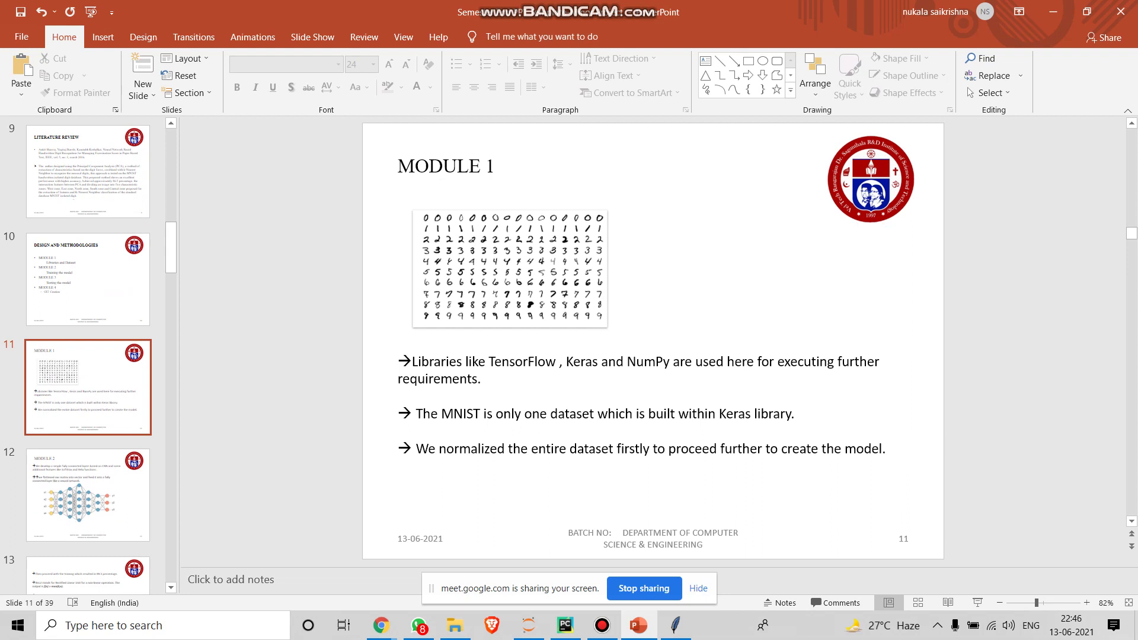
pyautogui.press('Down')
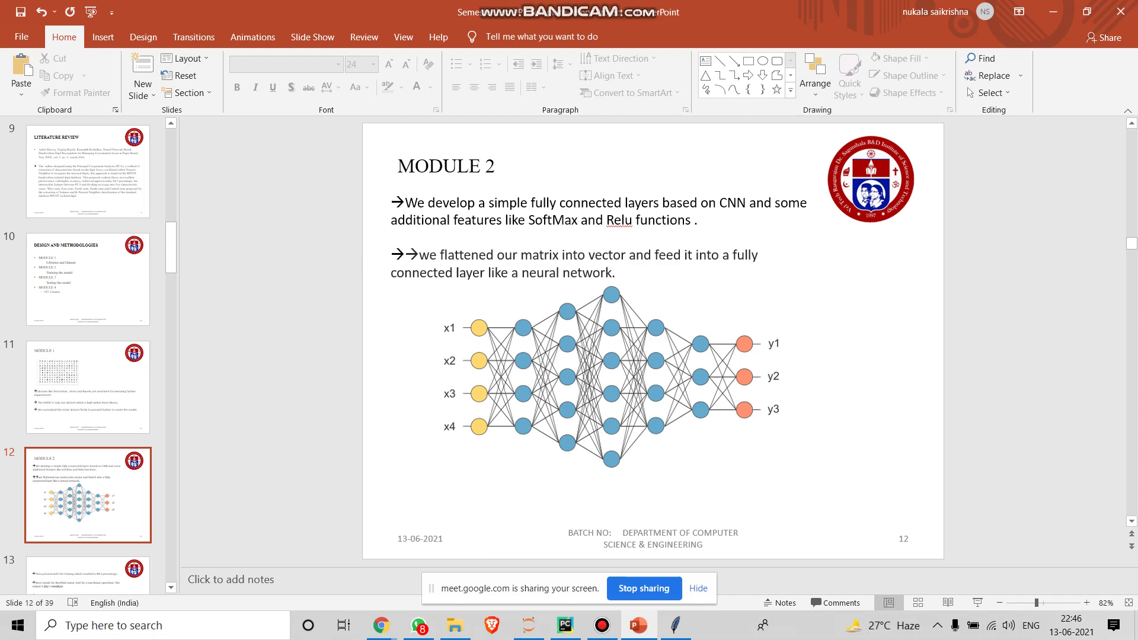
pyautogui.press('Down')
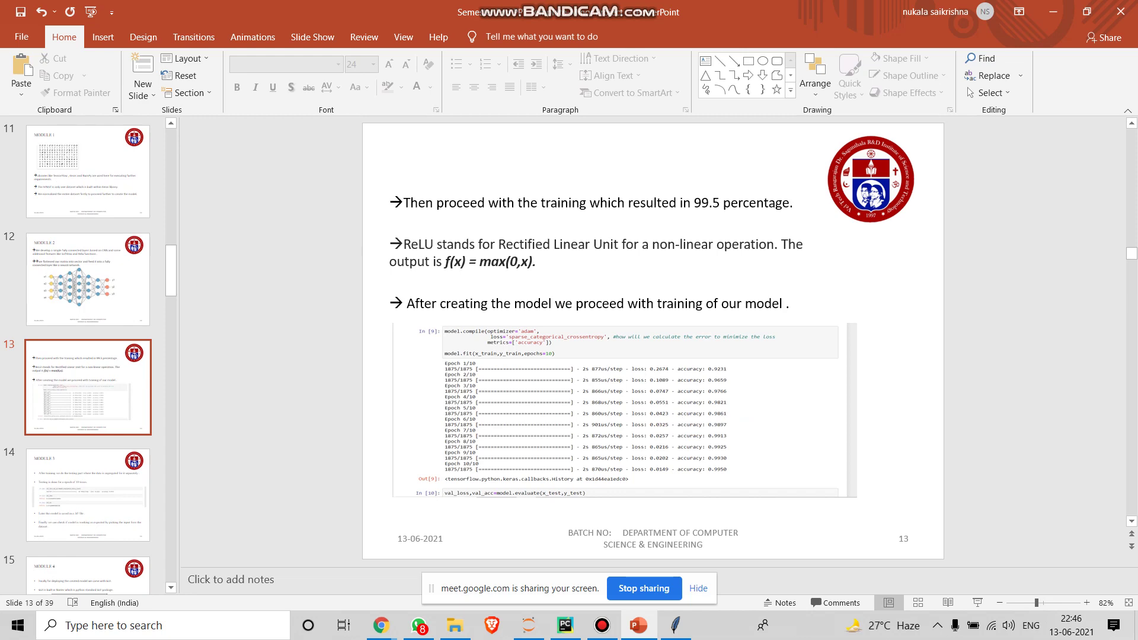
# Nudge slide 13's training code screenshot slightly down, then advance to slide 14, Module 3
pyautogui.press('Up')
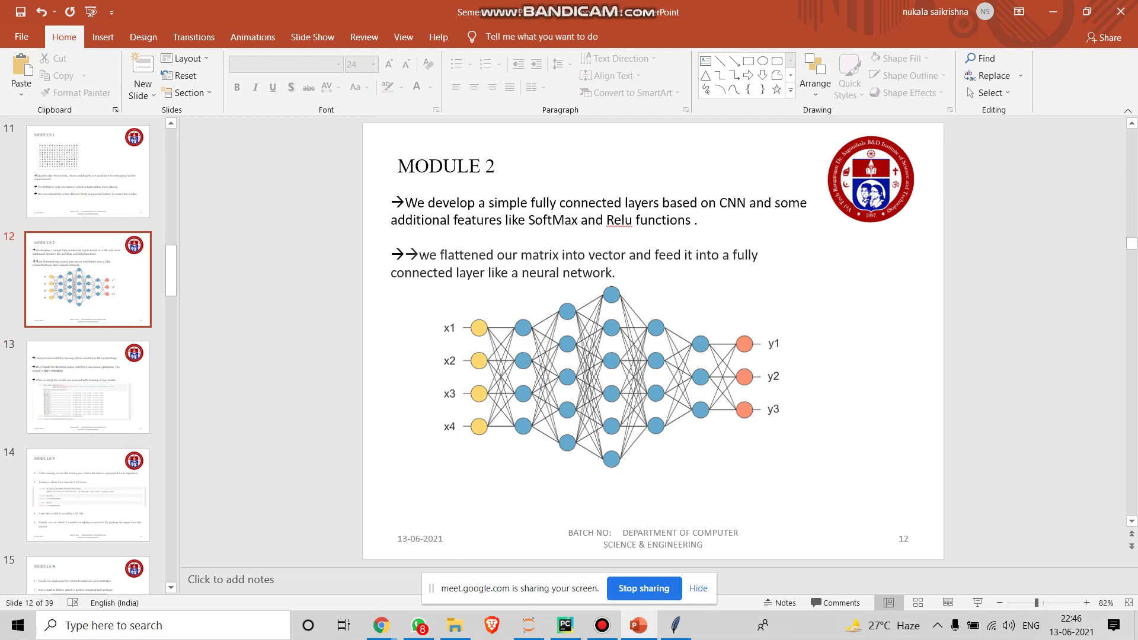
pyautogui.press('Down')
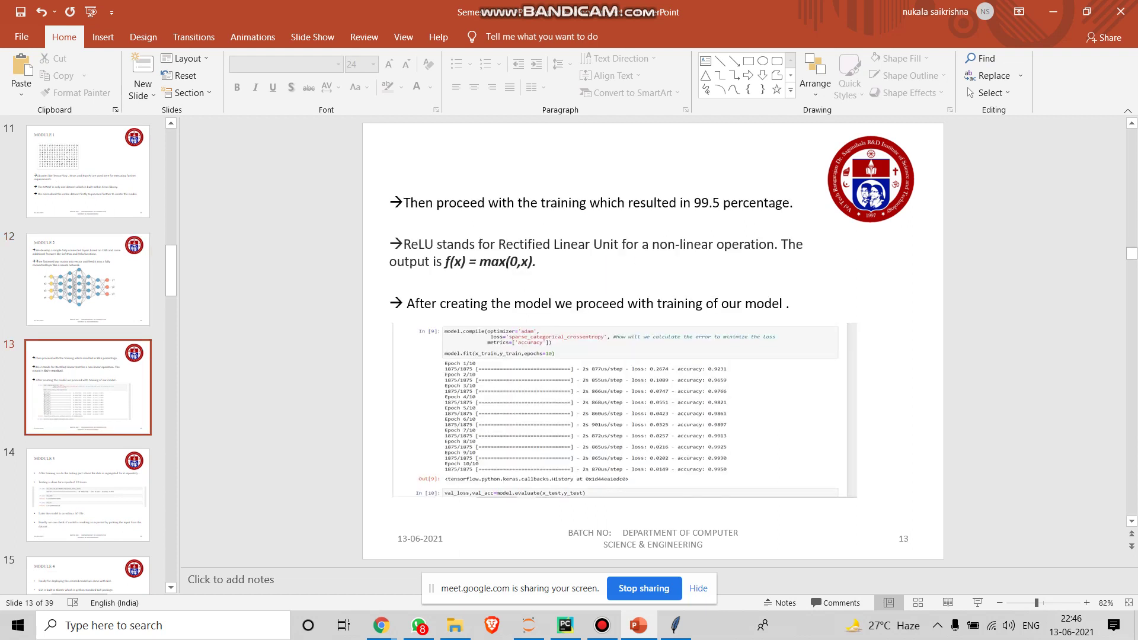
pyautogui.click(624, 410)
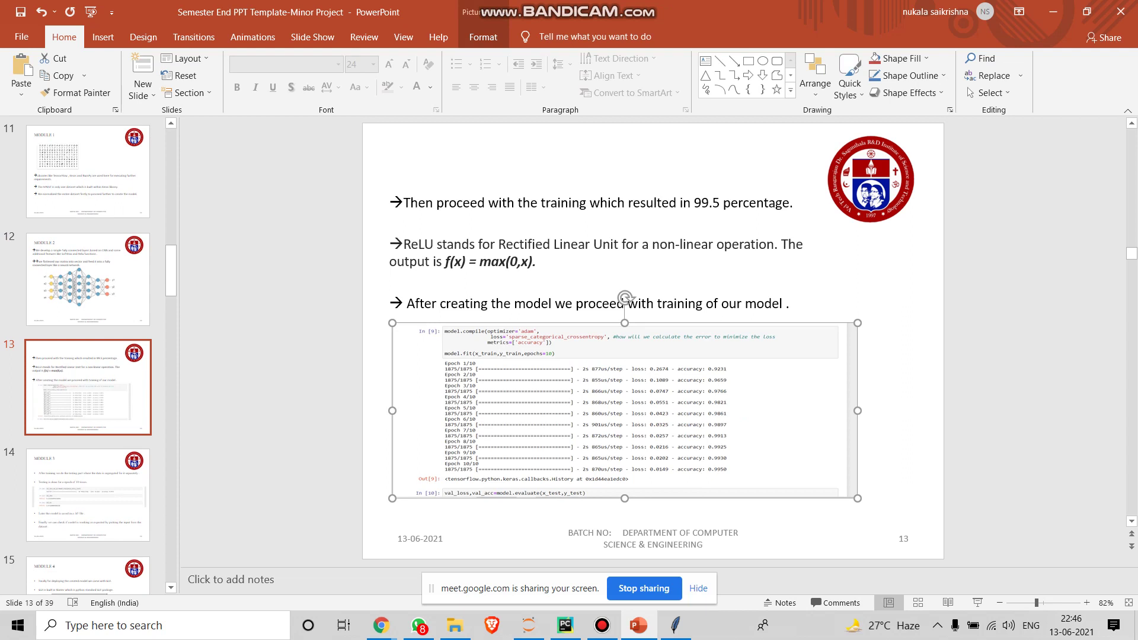
pyautogui.press('Down')
pyautogui.press('Down')
pyautogui.press('Right')
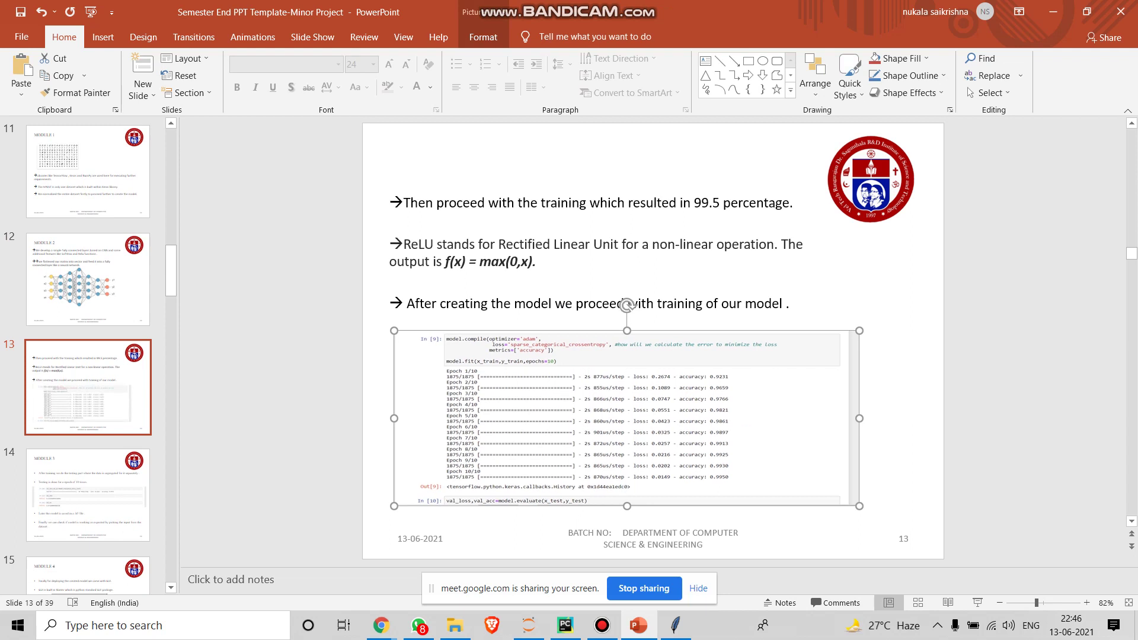
pyautogui.press('Escape')
pyautogui.press('pagedown')
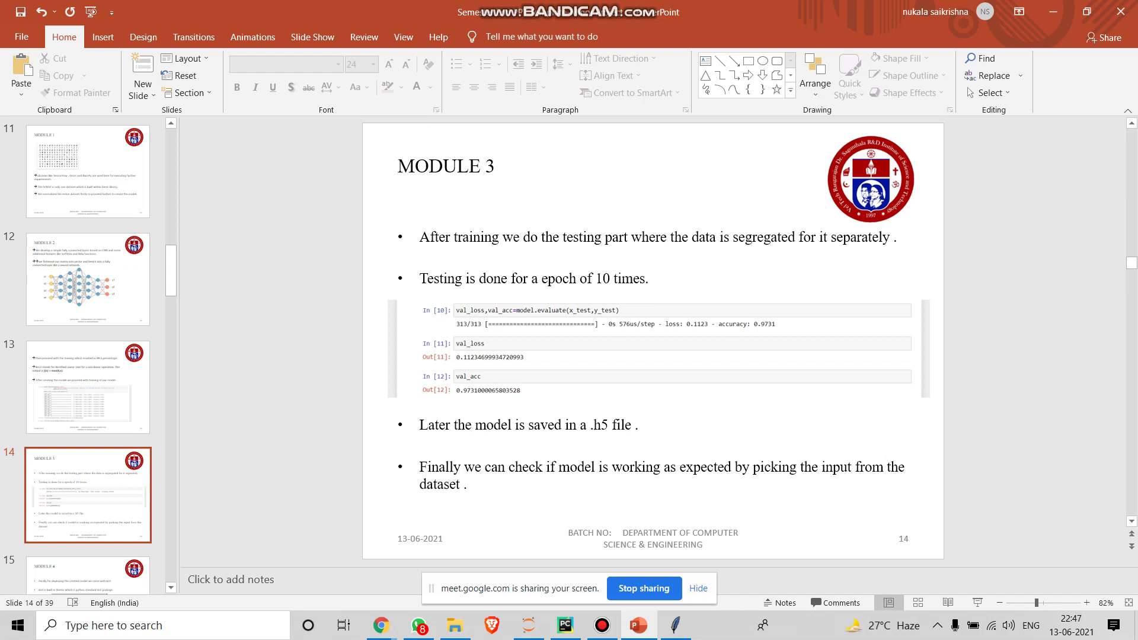
# Advance past slide 15, Module 4, to slide 16, Standards & Policies
pyautogui.press('Down')
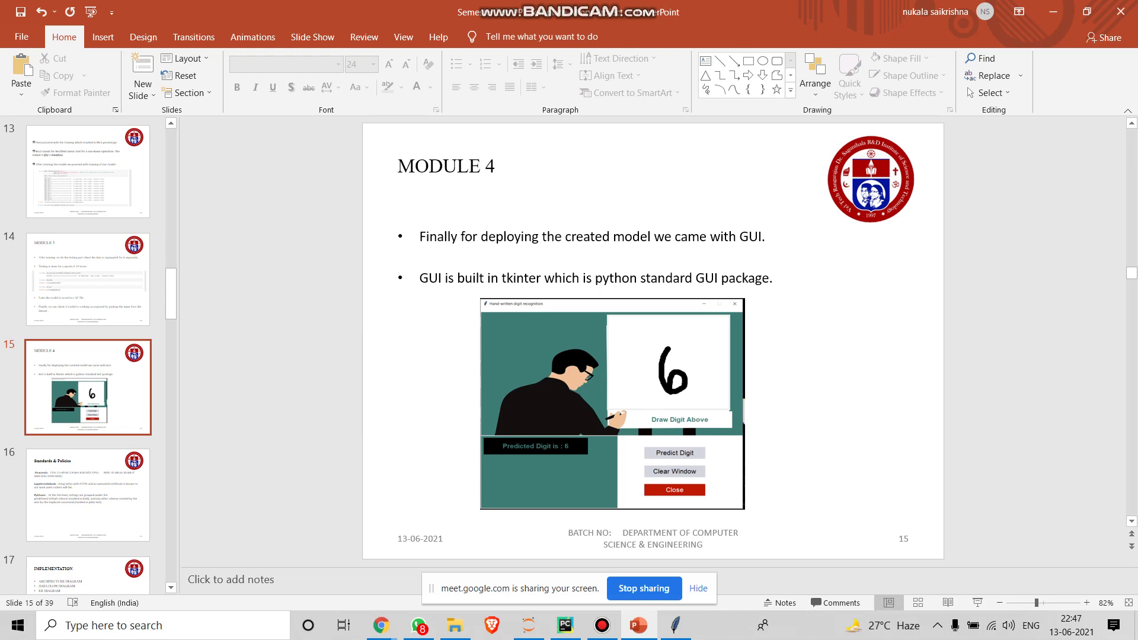
pyautogui.press('Down')
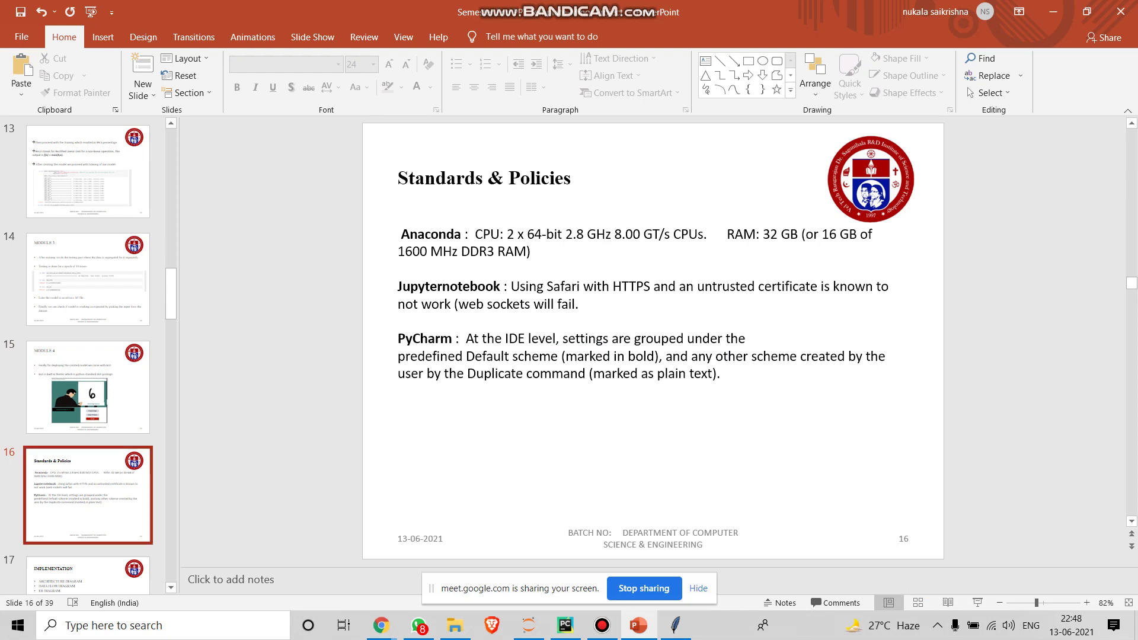
# Move to slide 17, Implementation, then jump to slide 18, Architecture Diagram
pyautogui.press('Down')
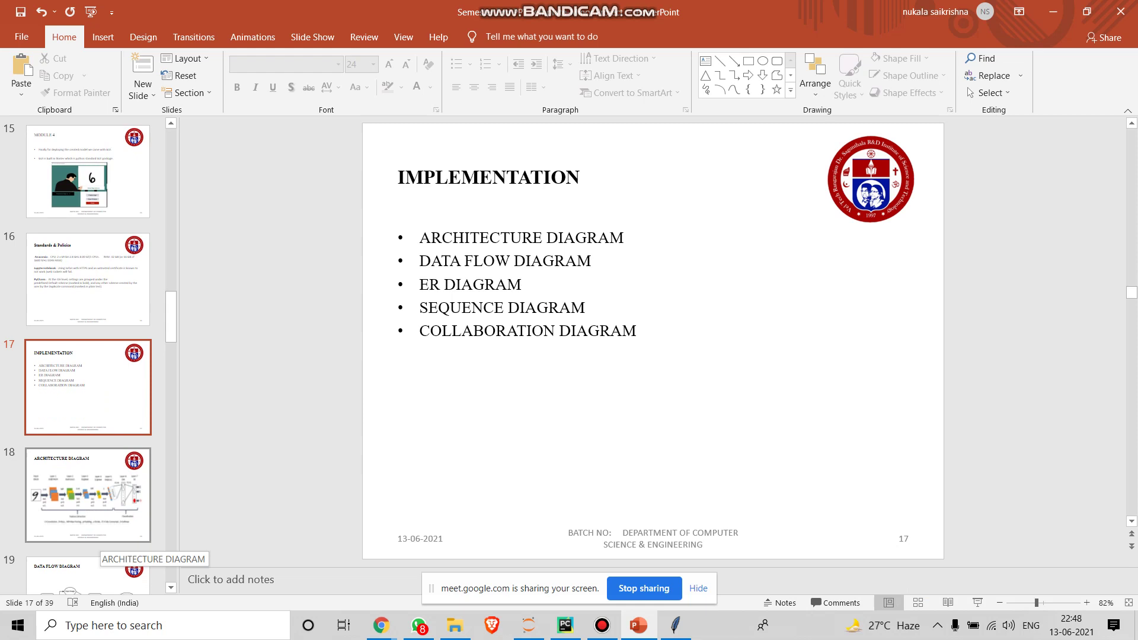
pyautogui.click(94, 537)
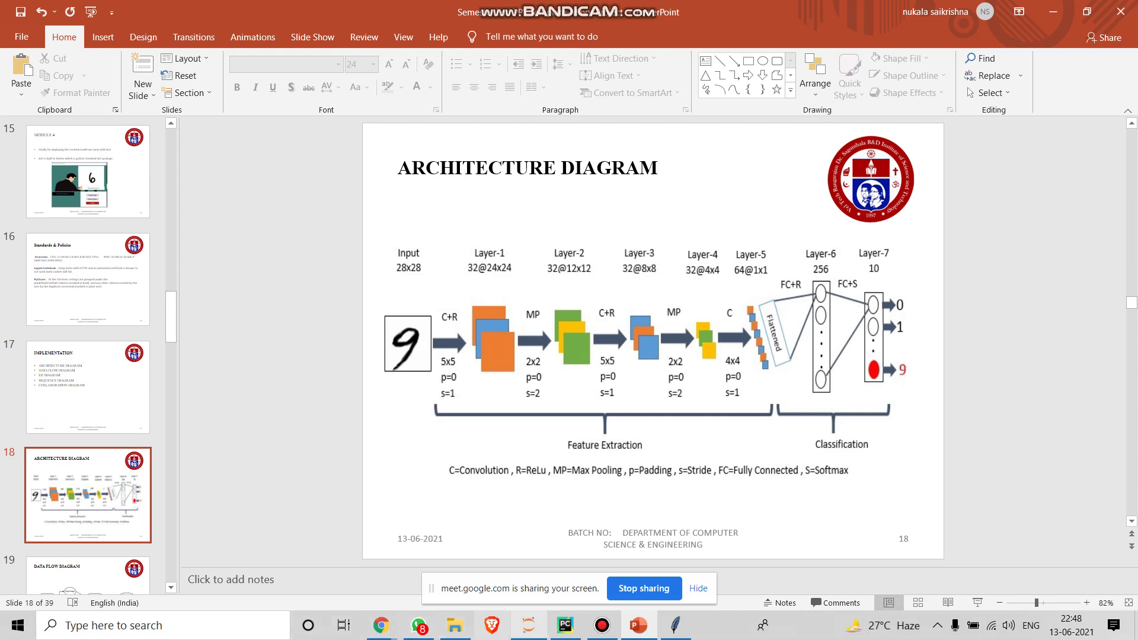
# Adjust the system audio volume up, down, and back up on the Architecture Diagram slide
pyautogui.moveTo(454, 625)
pyautogui.press('XF86AudioRaiseVolume')
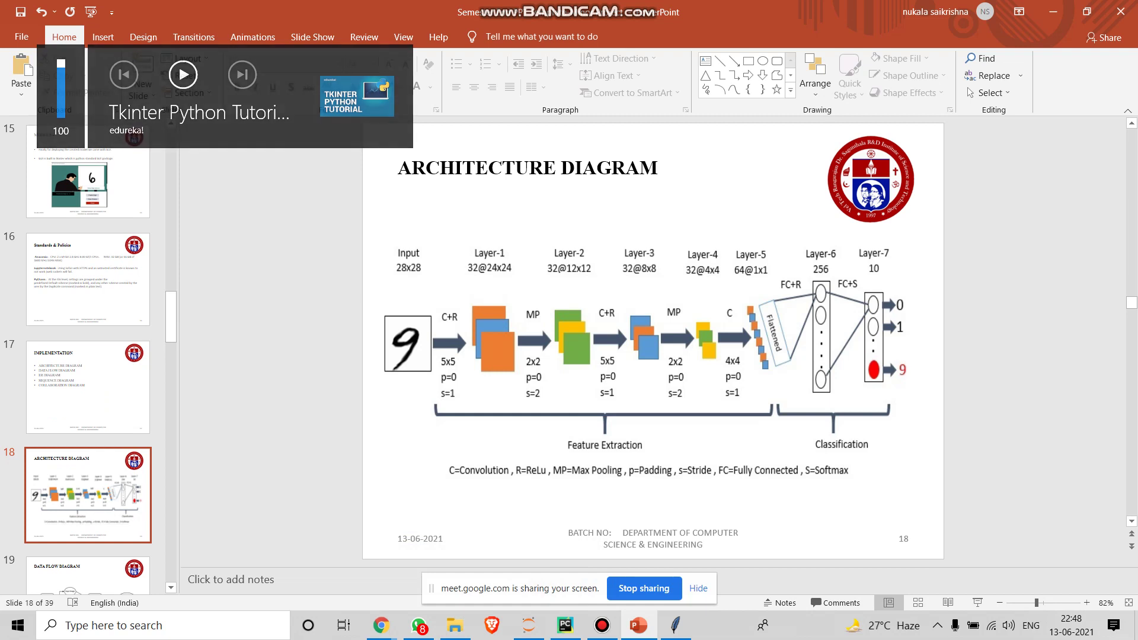
pyautogui.press('XF86AudioLowerVolume')
pyautogui.press('XF86AudioLowerVolume')
pyautogui.press('XF86AudioLowerVolume')
pyautogui.press('XF86AudioLowerVolume')
pyautogui.press('XF86AudioLowerVolume')
pyautogui.press('XF86AudioLowerVolume')
pyautogui.press('XF86AudioLowerVolume')
pyautogui.press('XF86AudioLowerVolume')
pyautogui.press('XF86AudioLowerVolume')
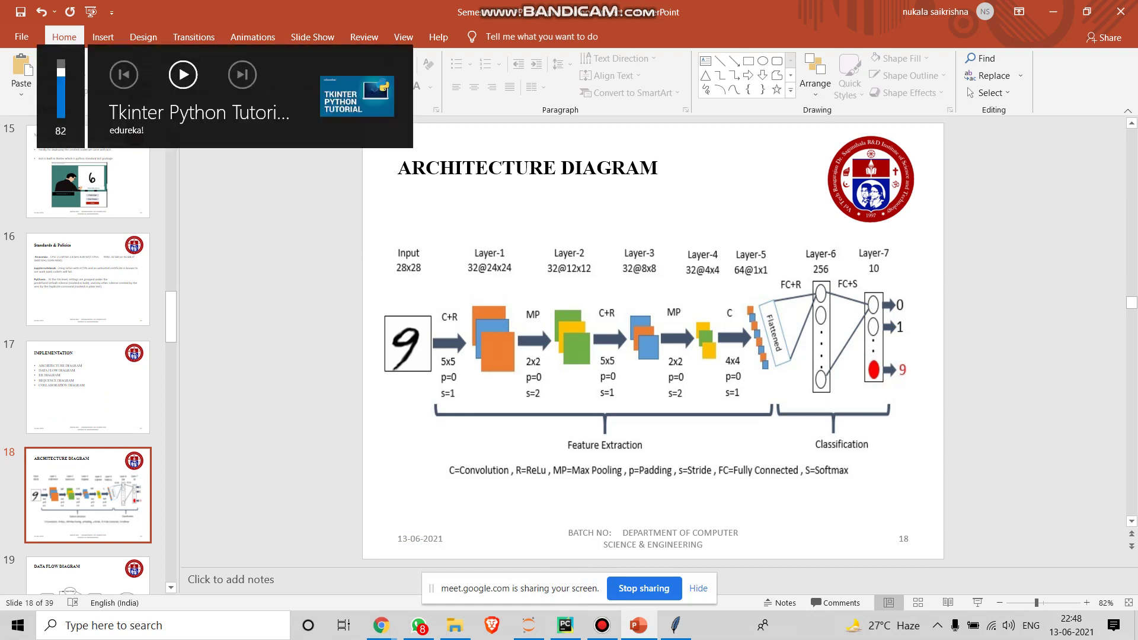
pyautogui.press('XF86AudioRaiseVolume')
pyautogui.press('XF86AudioRaiseVolume')
pyautogui.press('XF86AudioRaiseVolume')
pyautogui.press('XF86AudioRaiseVolume')
pyautogui.press('XF86AudioRaiseVolume')
pyautogui.press('XF86AudioRaiseVolume')
pyautogui.press('XF86AudioRaiseVolume')
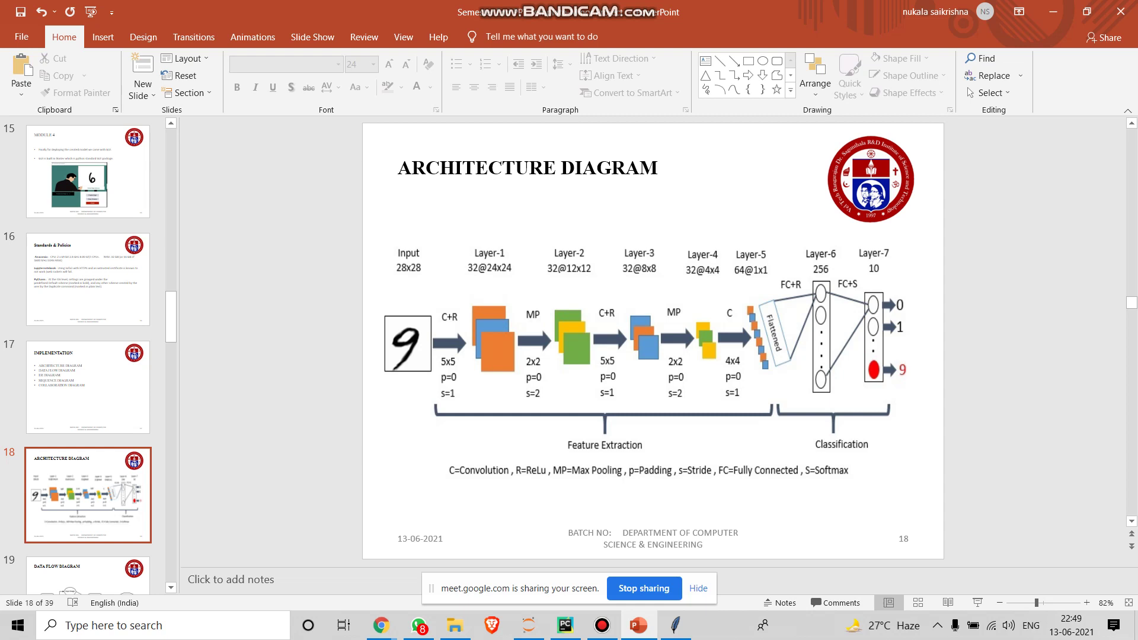
pyautogui.press('Down')
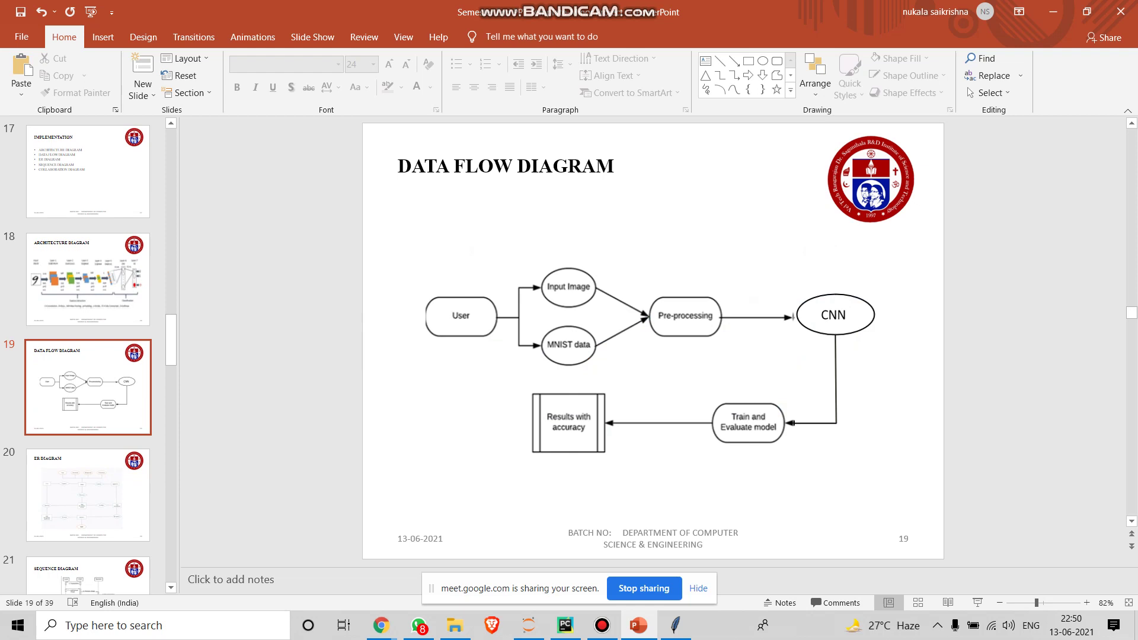
# Page past slide 20, the ER Diagram, on to slide 22, Testing
pyautogui.press('pagedown')
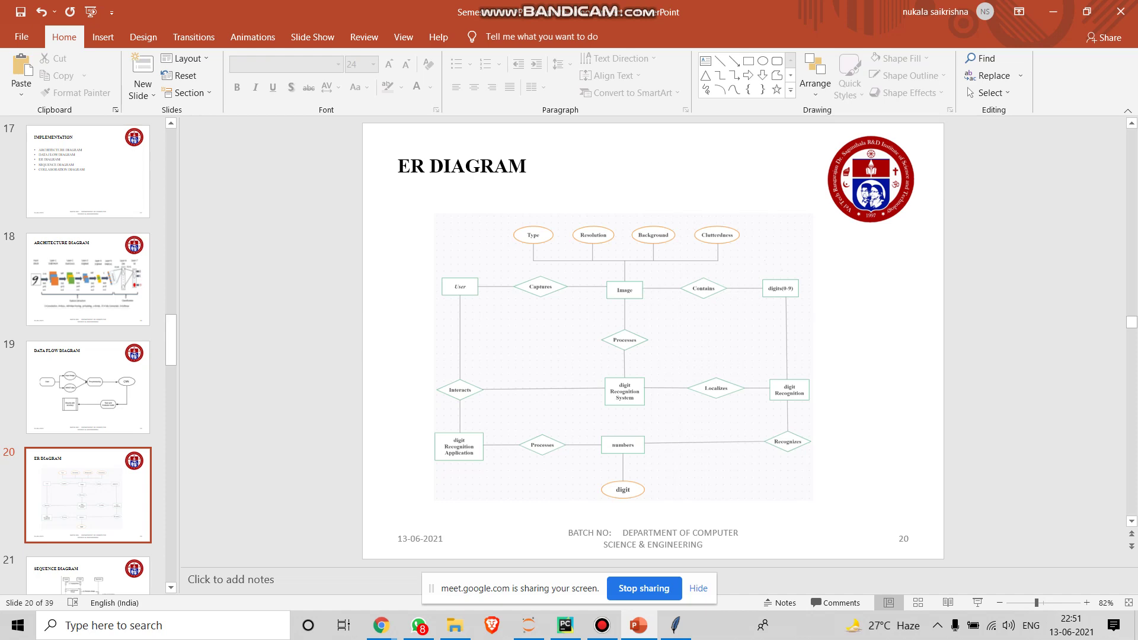
pyautogui.press('Down')
pyautogui.press('Down')
pyautogui.press('Down')
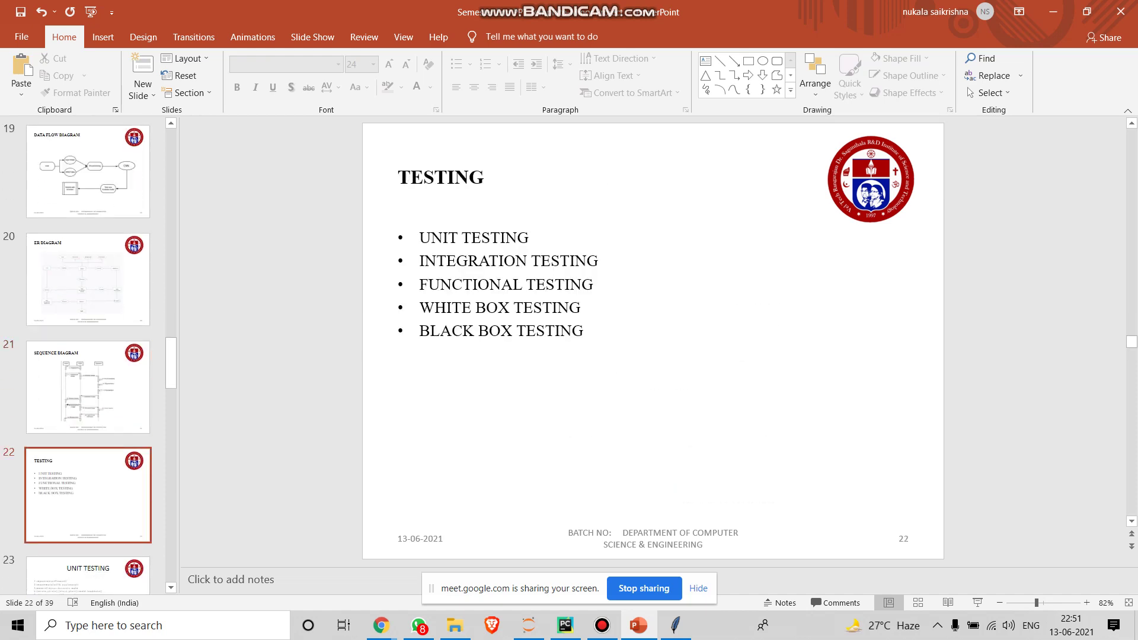
# Step back to the Testing slide, then forward to slide 23, Unit Testing
pyautogui.press('Up')
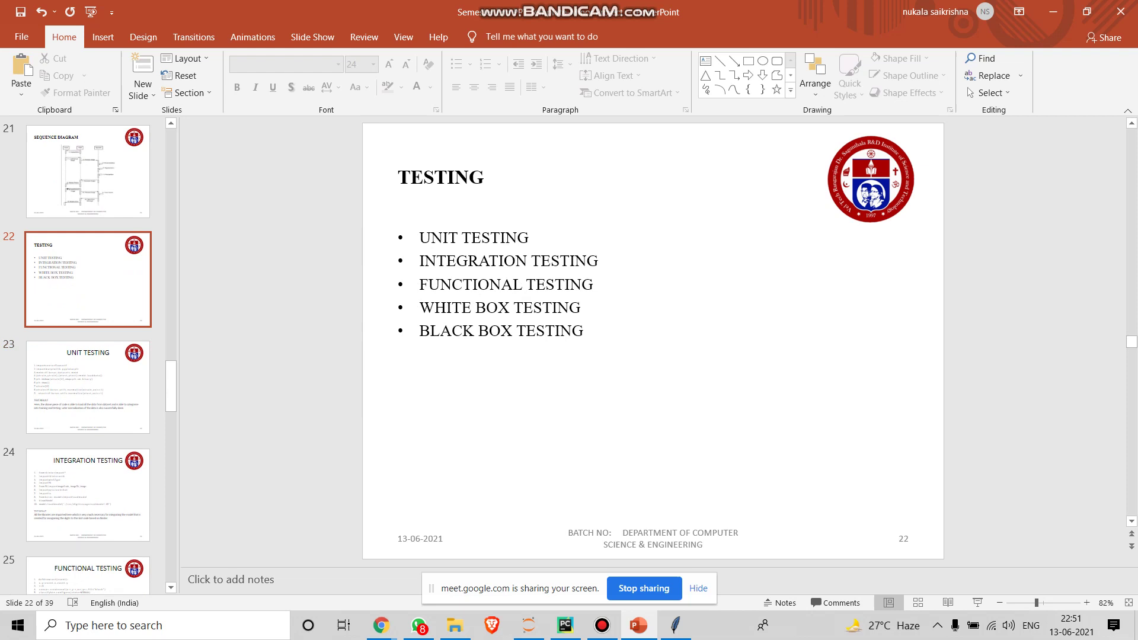
pyautogui.press('Down')
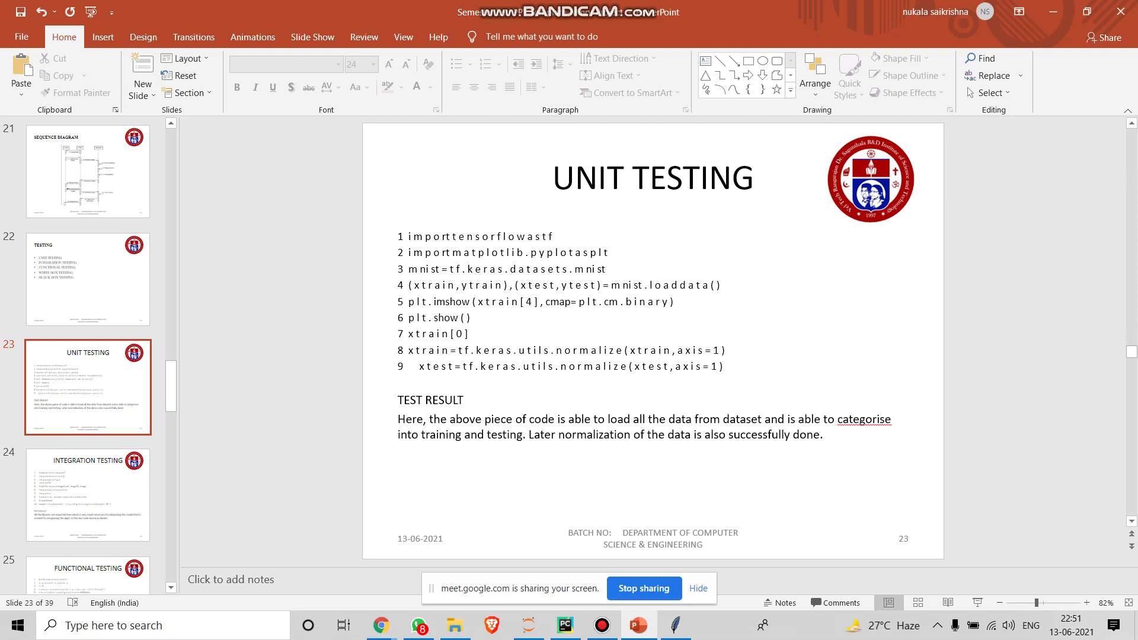
# Advance to slide 24, Integration Testing, and highlight the model file path on line 10
pyautogui.press('Down')
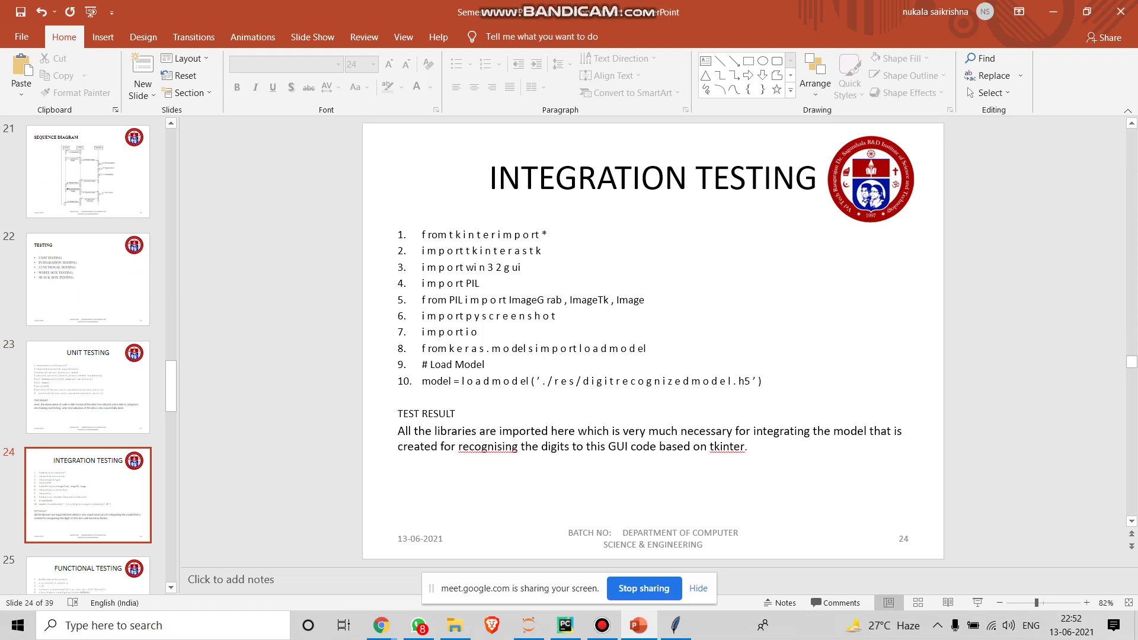
pyautogui.moveTo(543, 382); pyautogui.dragTo(765, 381)
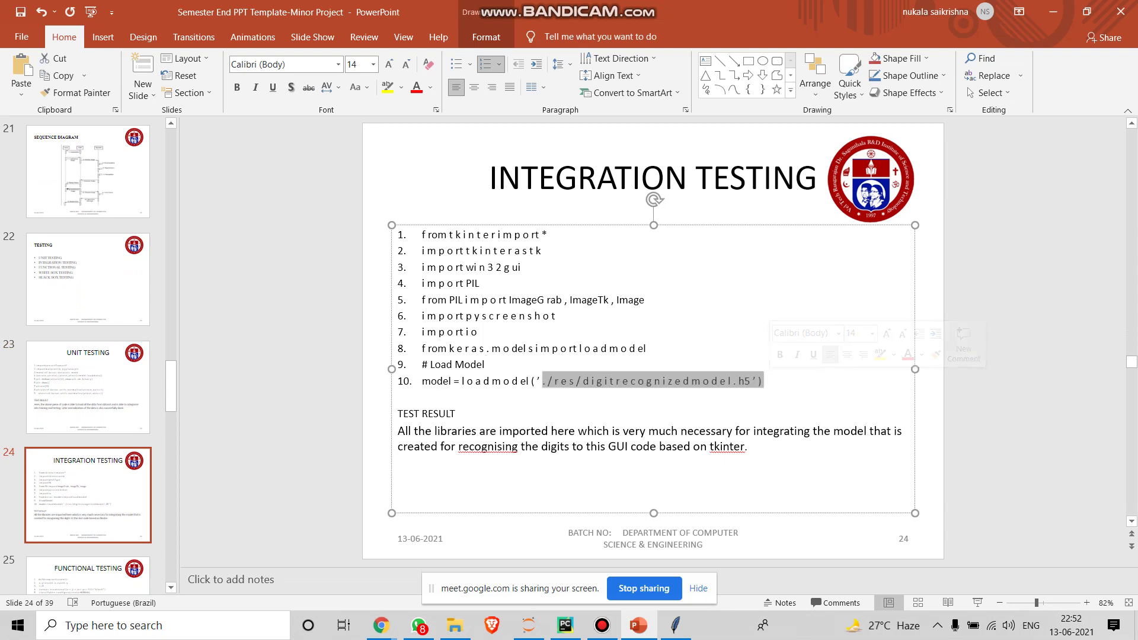
pyautogui.click(455, 413)
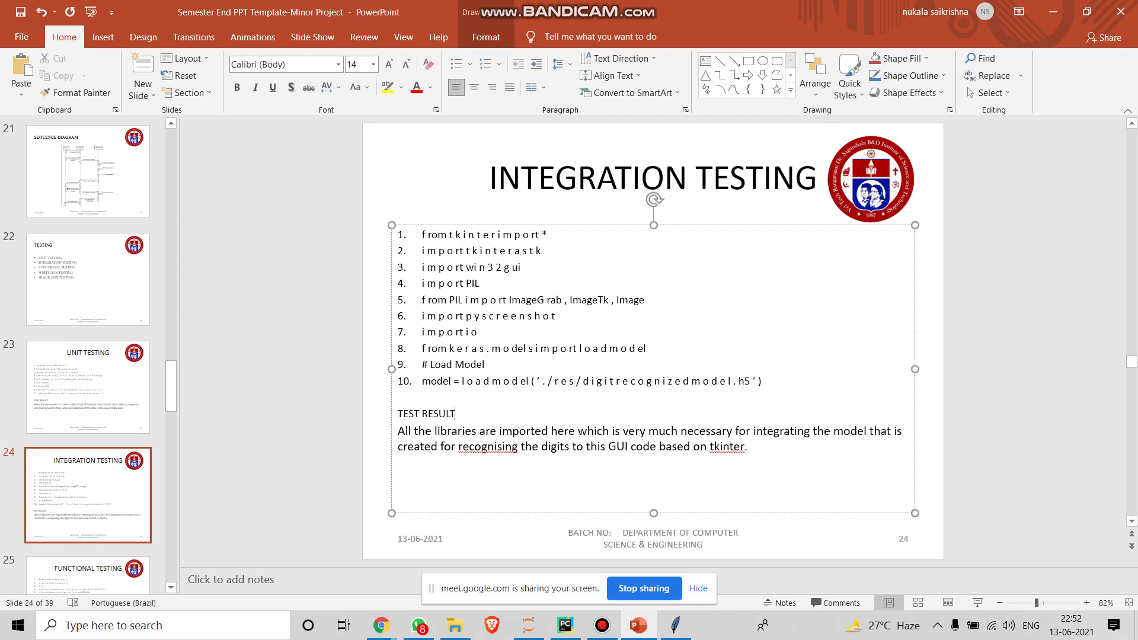
# Move on to slide 25, Functional Testing
pyautogui.press('Down')
pyautogui.press('Escape')
pyautogui.press('Escape')
pyautogui.press('pagedown')
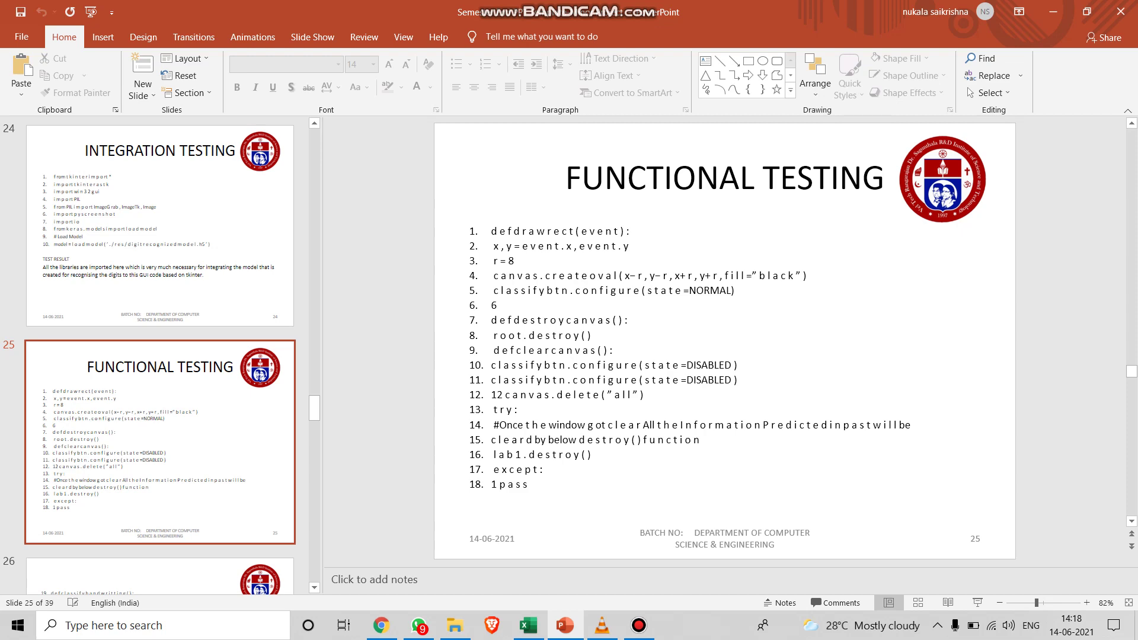
# Page past the second Functional Testing slide to slide 27, White Box Testing
pyautogui.press('pagedown')
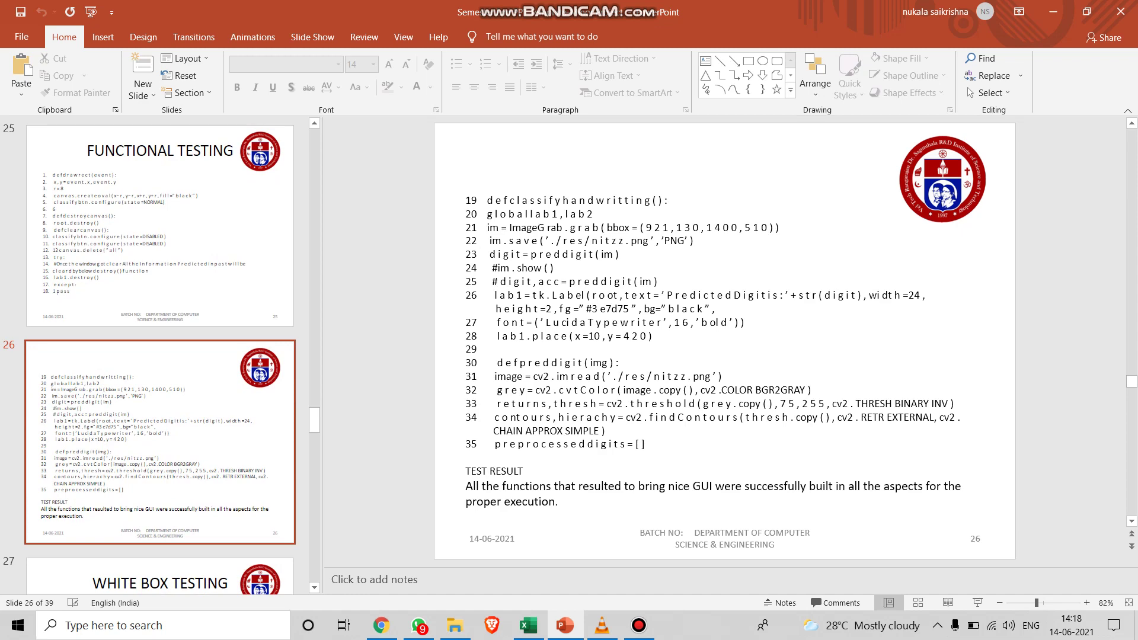
pyautogui.press('pagedown')
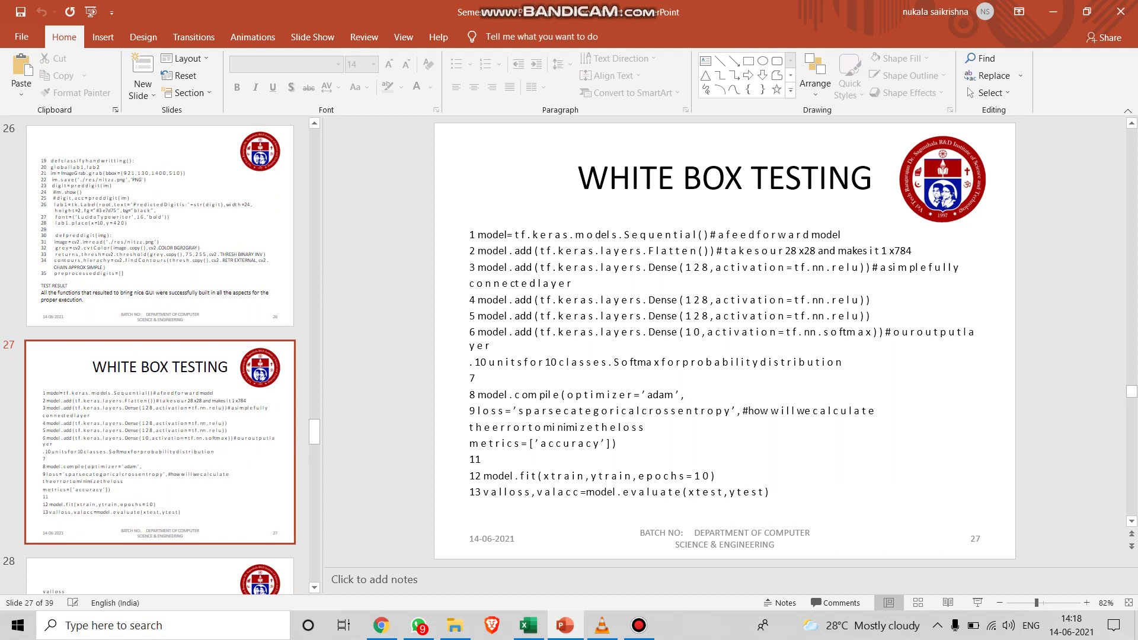
# Undo then redo the last change to slide 27's code box and place the cursor in its code
pyautogui.hotkey('ctrl', 'z')
pyautogui.hotkey('ctrl', 'y')
pyautogui.hotkey('ctrl', 'y')
pyautogui.hotkey('ctrl', 'y')
pyautogui.hotkey('ctrl', 'y')
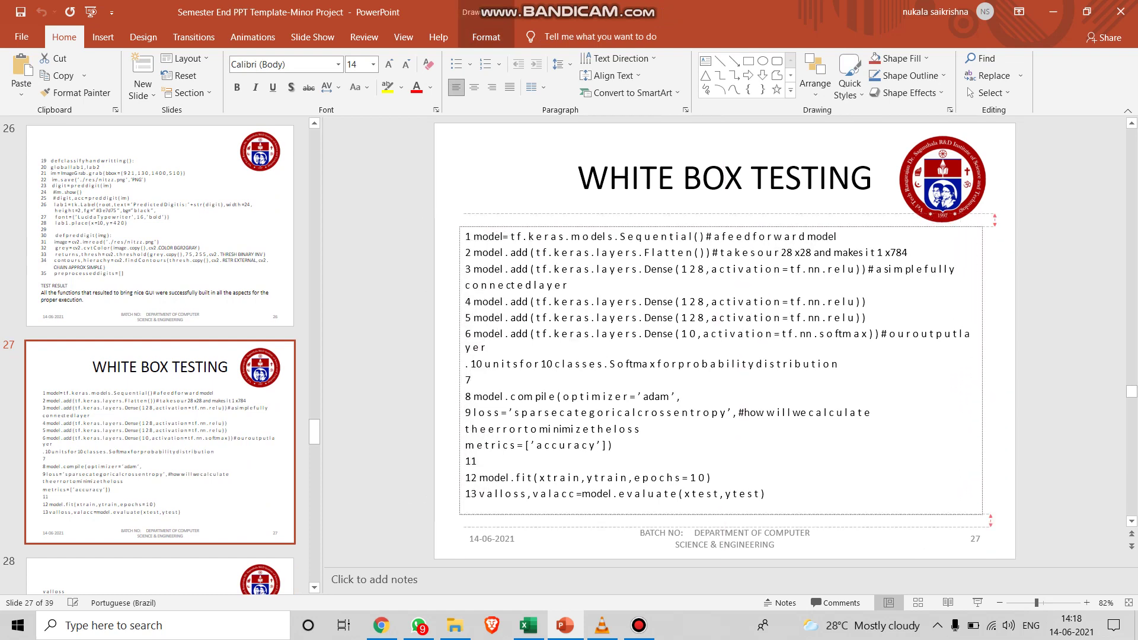
pyautogui.click(680, 396)
# Scroll through slide 28 and back, arriving at slide 29, Black Box Testing
pyautogui.scroll(-1, 680, 397)
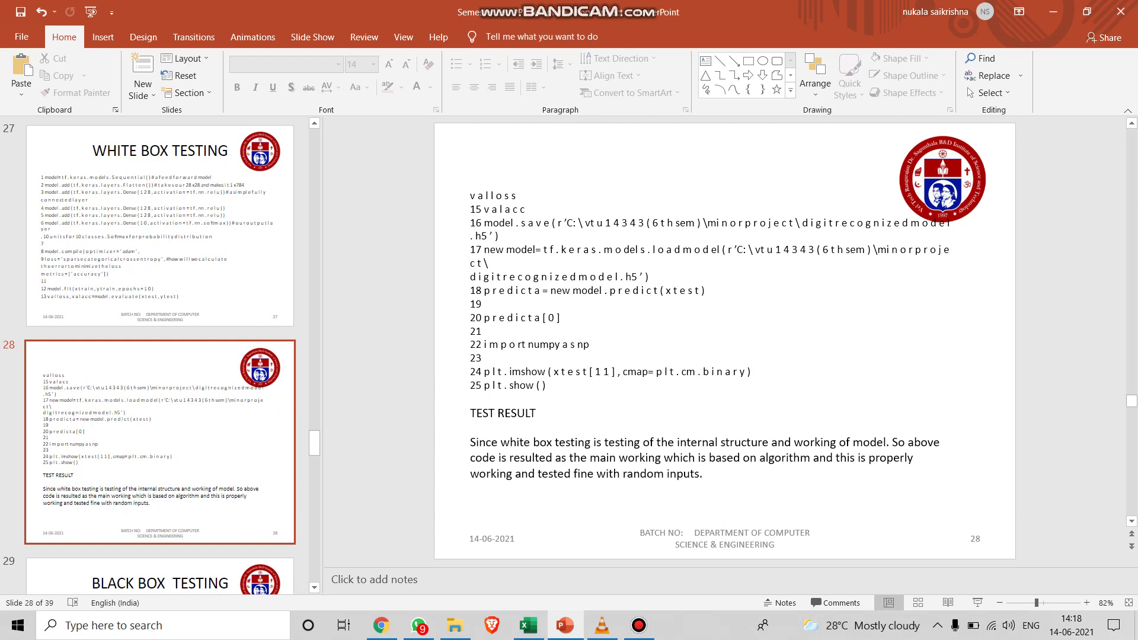
pyautogui.scroll(1, 679, 396)
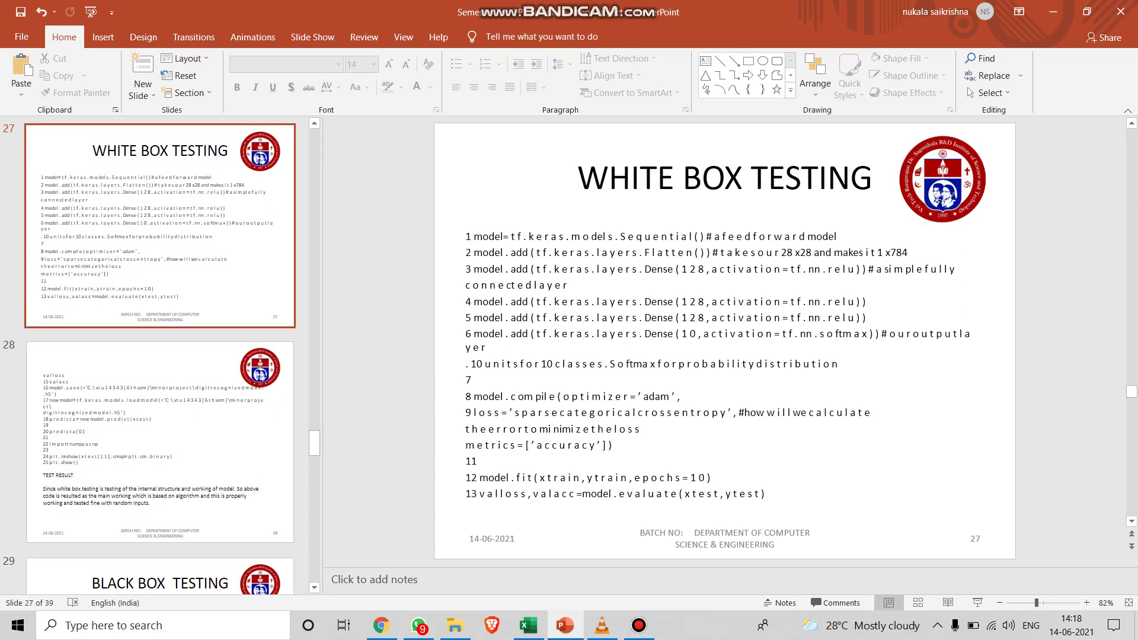
pyautogui.scroll(-1, 680, 396)
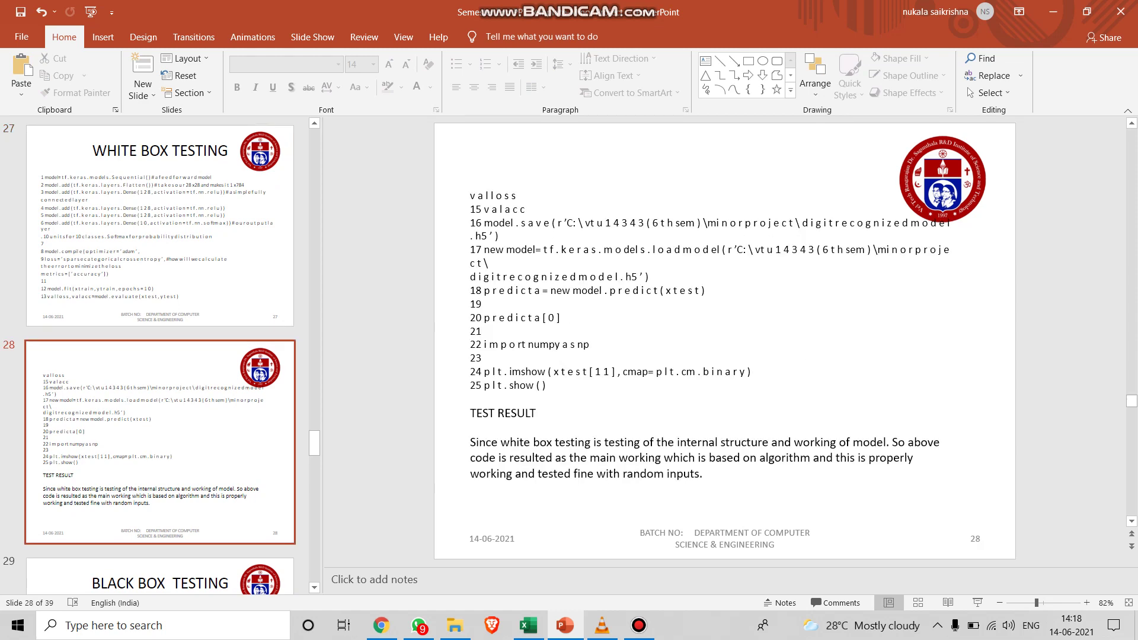
pyautogui.scroll(-1, 680, 396)
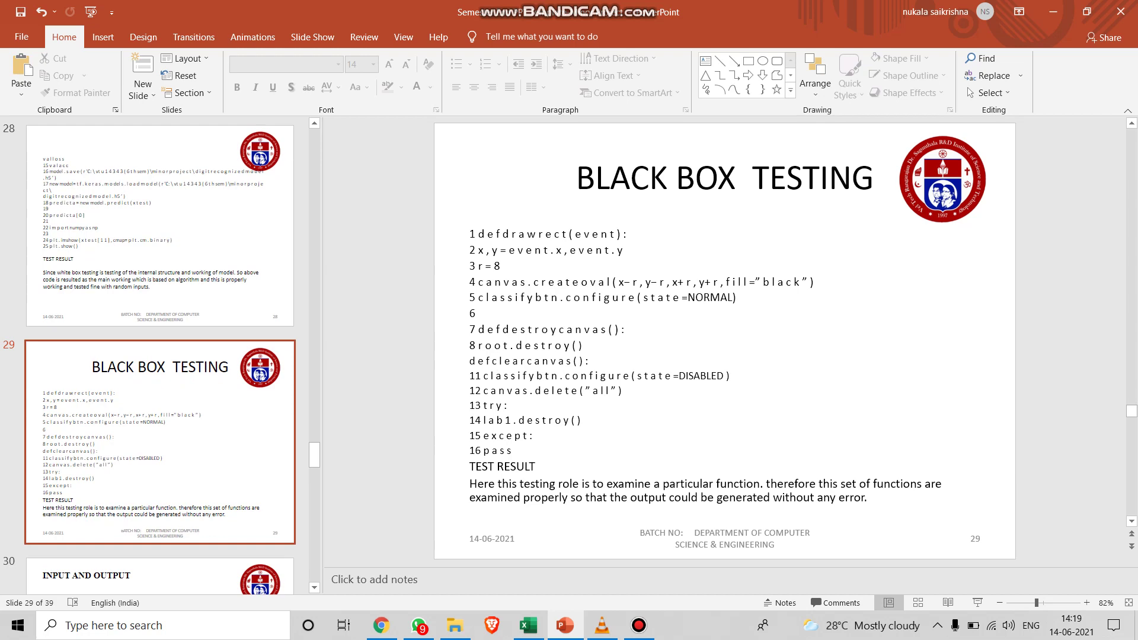
# Go to slide 30, Input and Output, back to Black Box Testing, then forward again
pyautogui.press('Down')
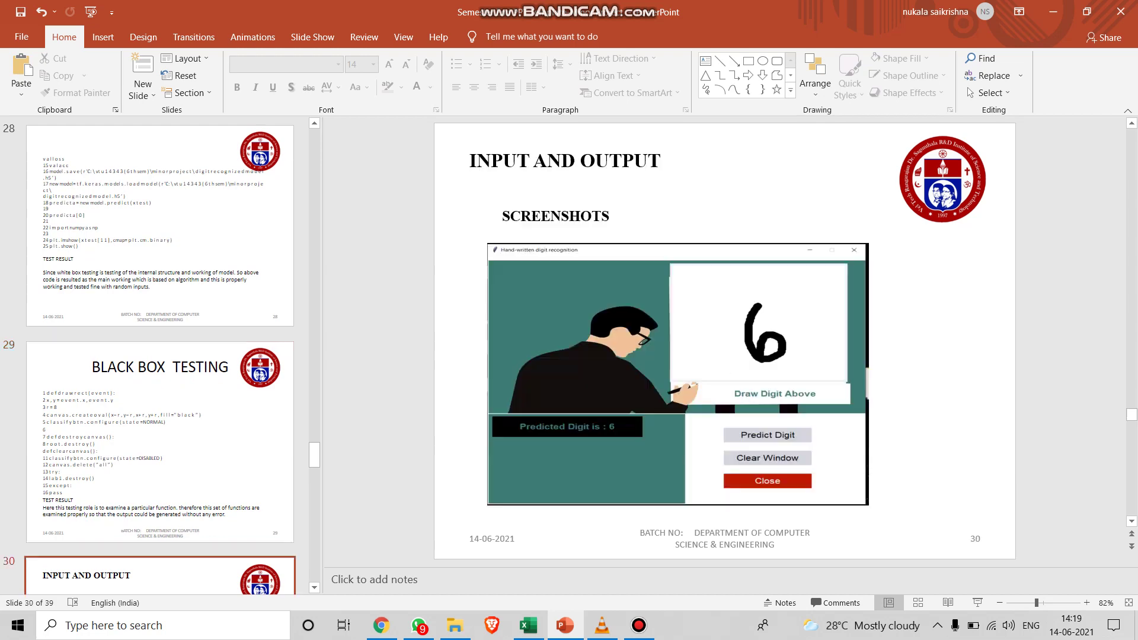
pyautogui.press('Up')
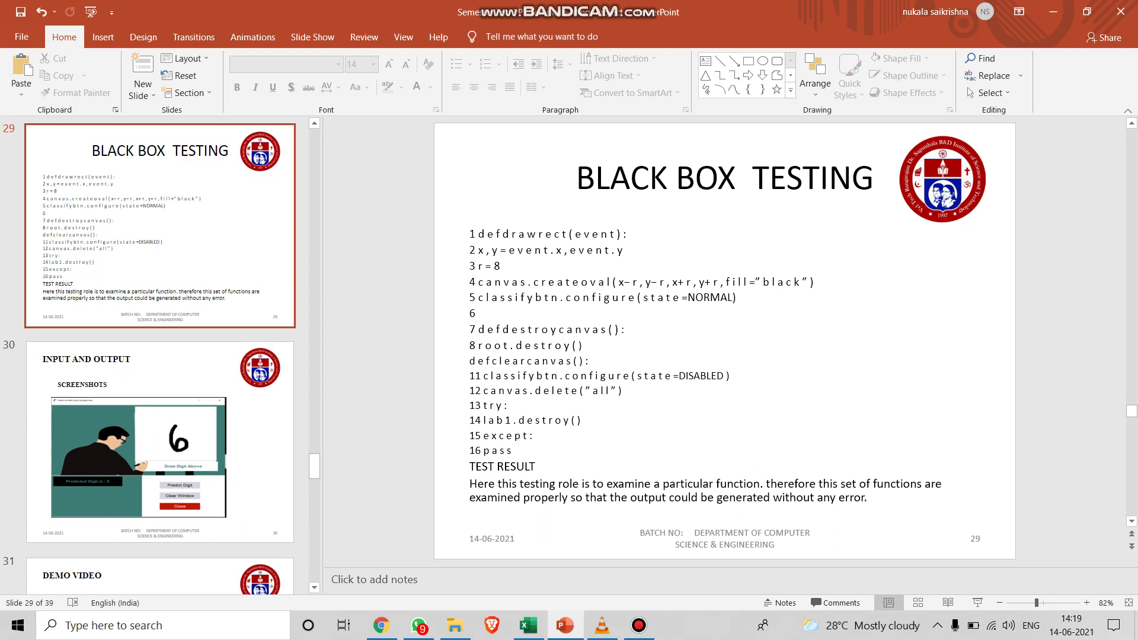
pyautogui.press('Down')
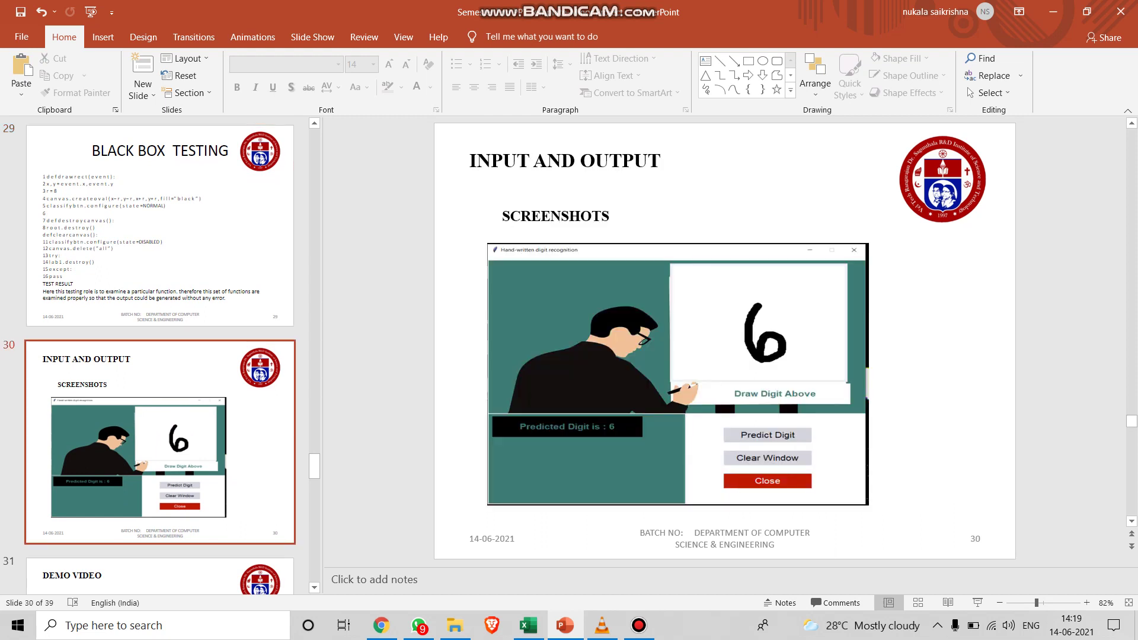
# Advance past slide 31, Demo Video, to slide 32, Conclusion, with its accuracy summary
pyautogui.press('Down')
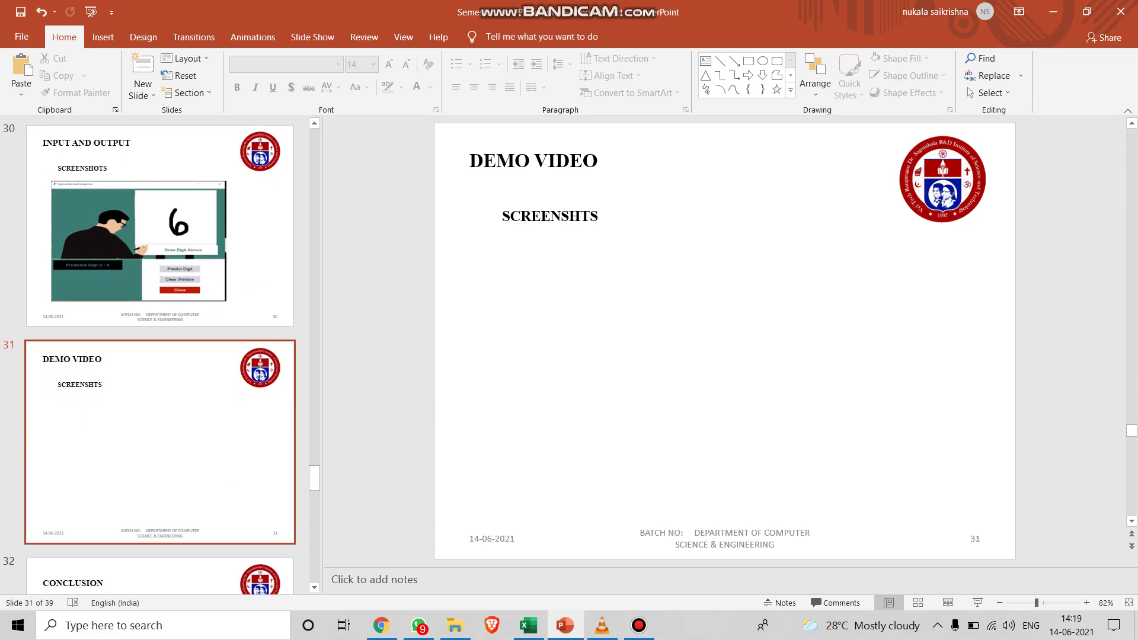
pyautogui.press('Down')
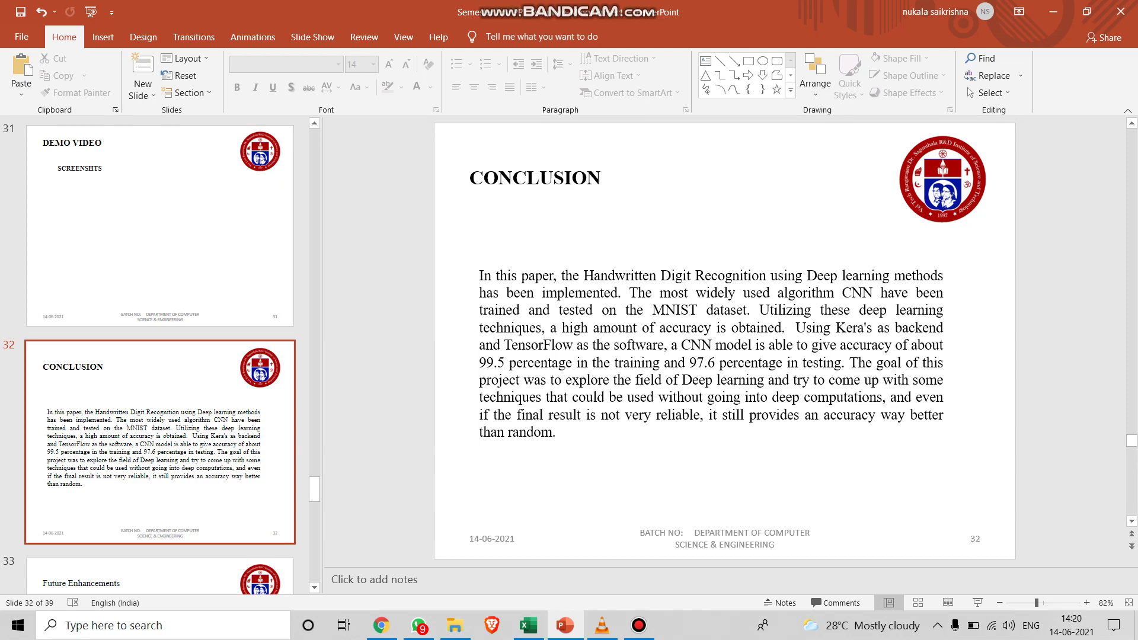
# Open slide 33, Future Enhancements, then go through Plagiarism Report to slide 39, THANK YOU
pyautogui.click(160, 575)
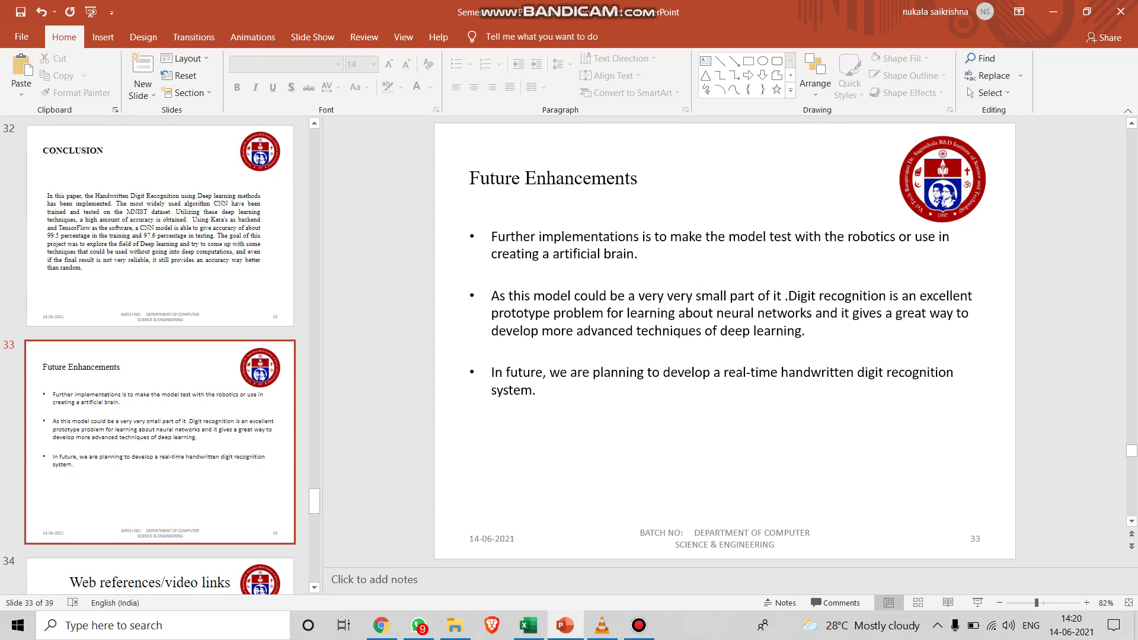
pyautogui.press('Down')
pyautogui.press('Down')
pyautogui.press('Down')
pyautogui.press('Down')
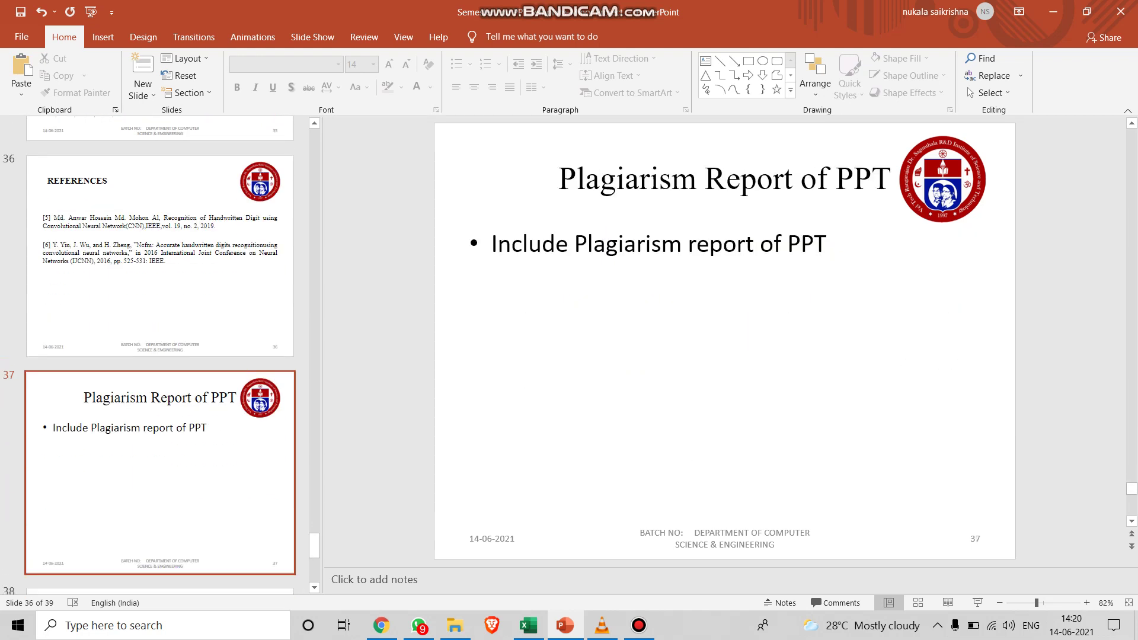
pyautogui.press('Down')
pyautogui.press('Down')
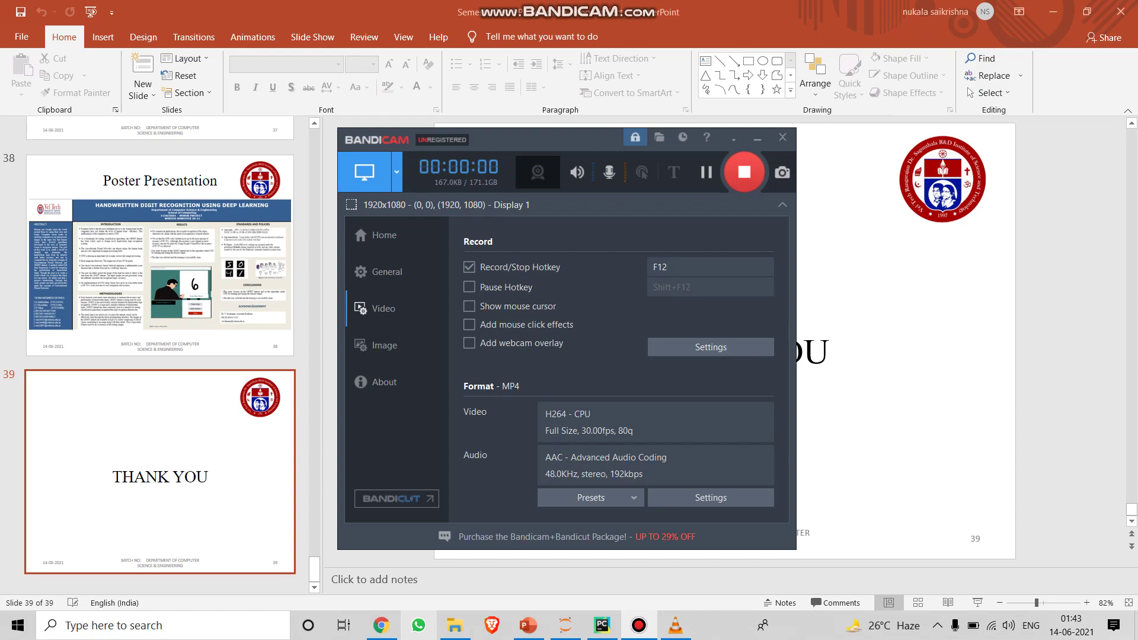
pyautogui.click(381, 625)
pyautogui.scroll(4, 557, 355)
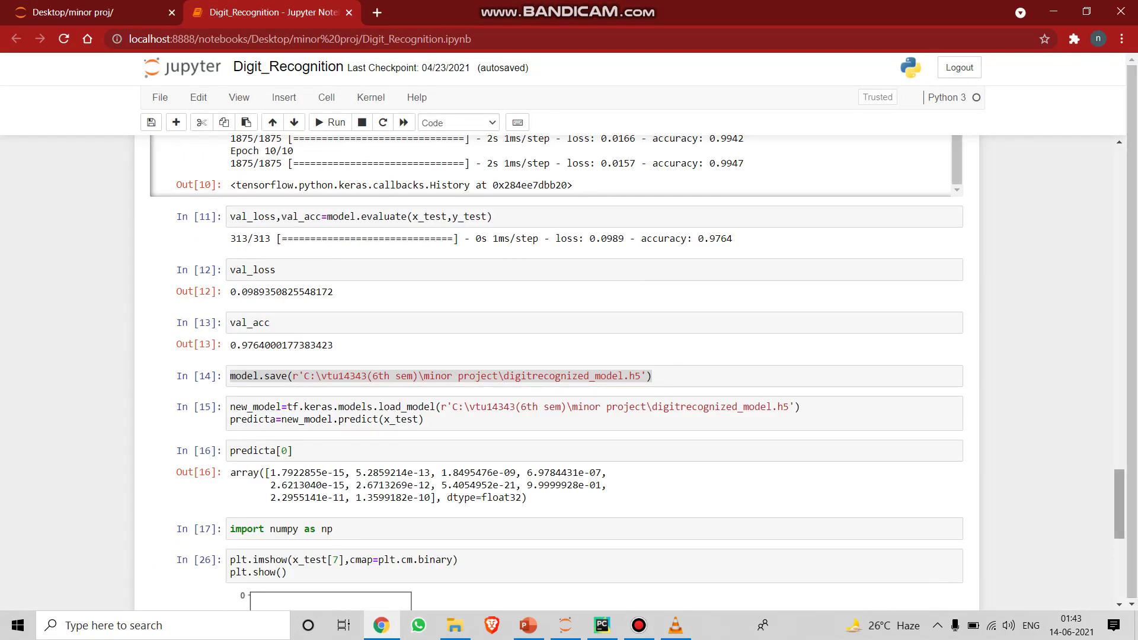
pyautogui.scroll(15, 557, 373)
pyautogui.scroll(3, 557, 373)
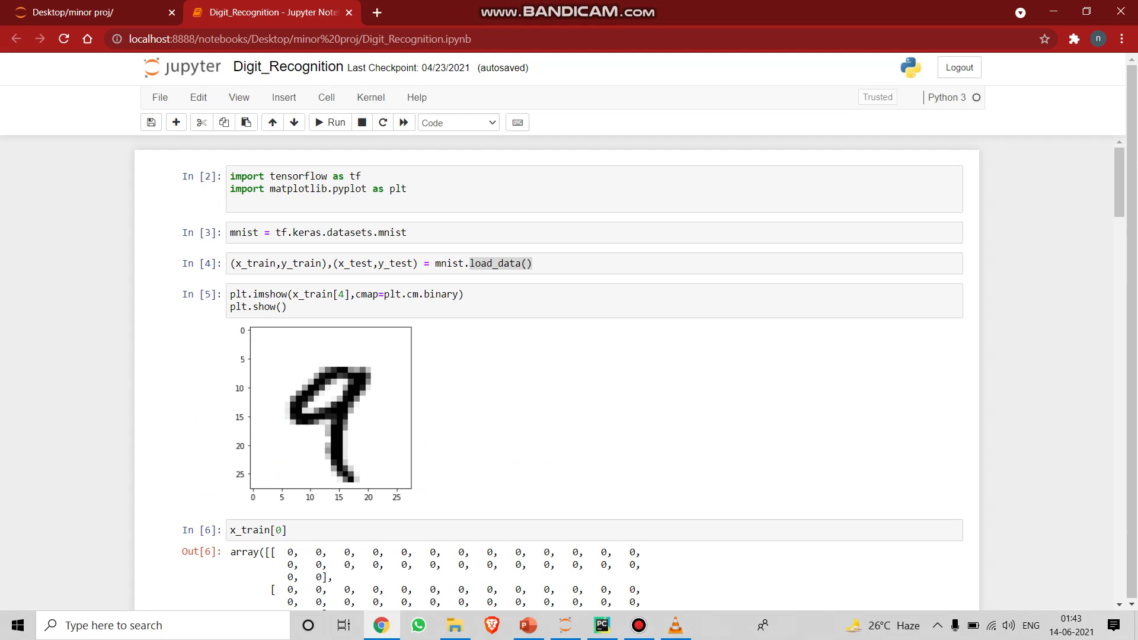
pyautogui.click(231, 201)
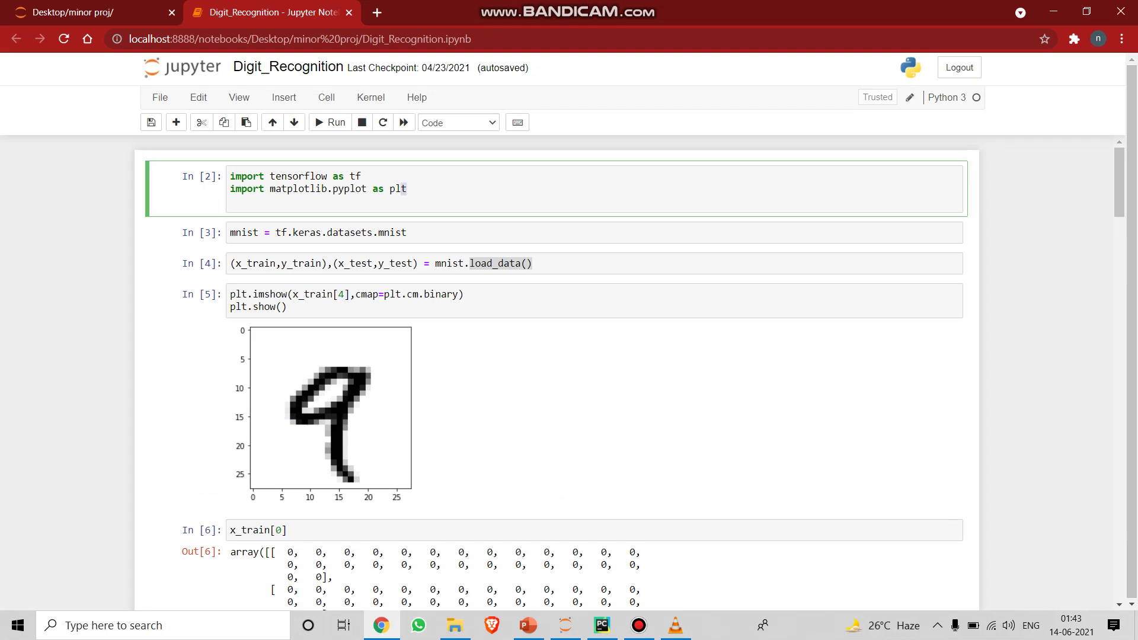
pyautogui.scroll(-5, 593, 356)
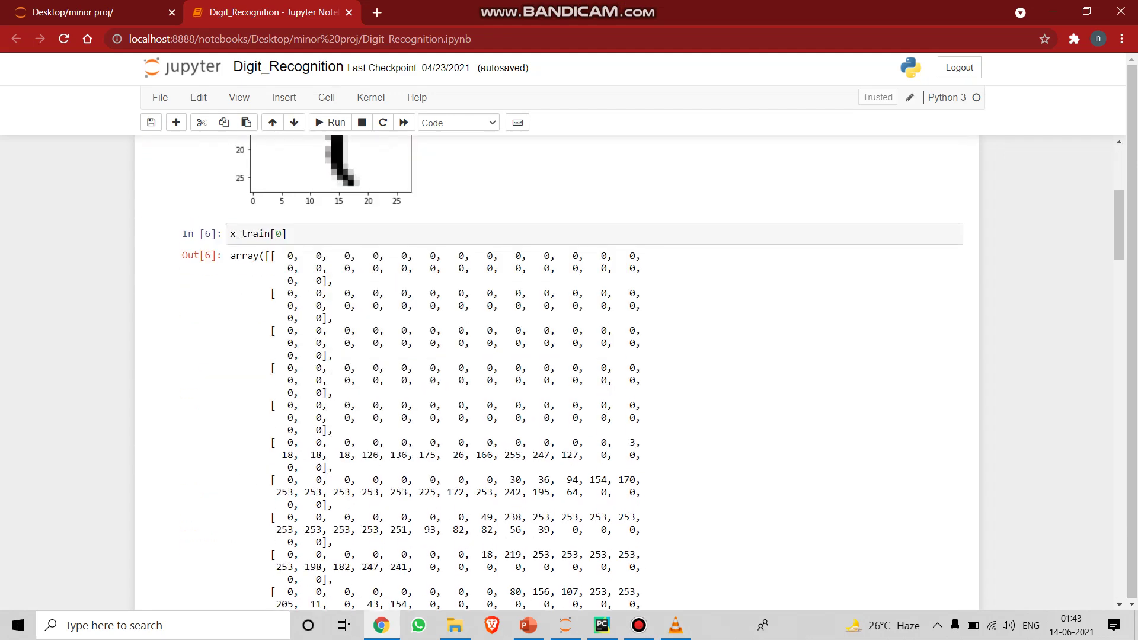
pyautogui.scroll(5, 593, 356)
pyautogui.click(407, 232)
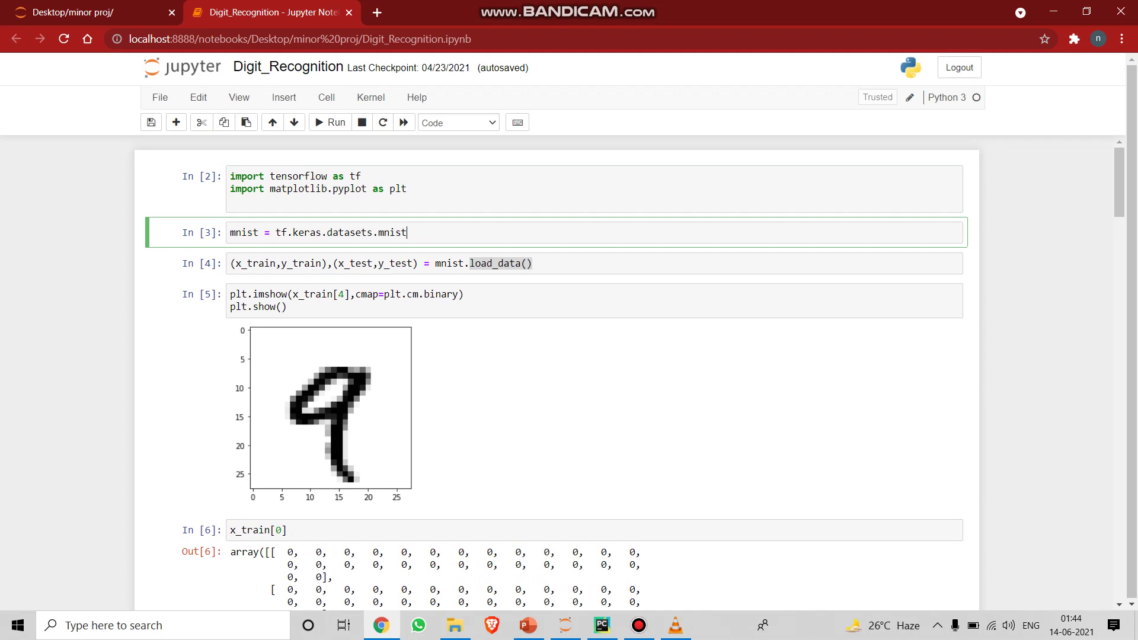
pyautogui.scroll(-1, 593, 356)
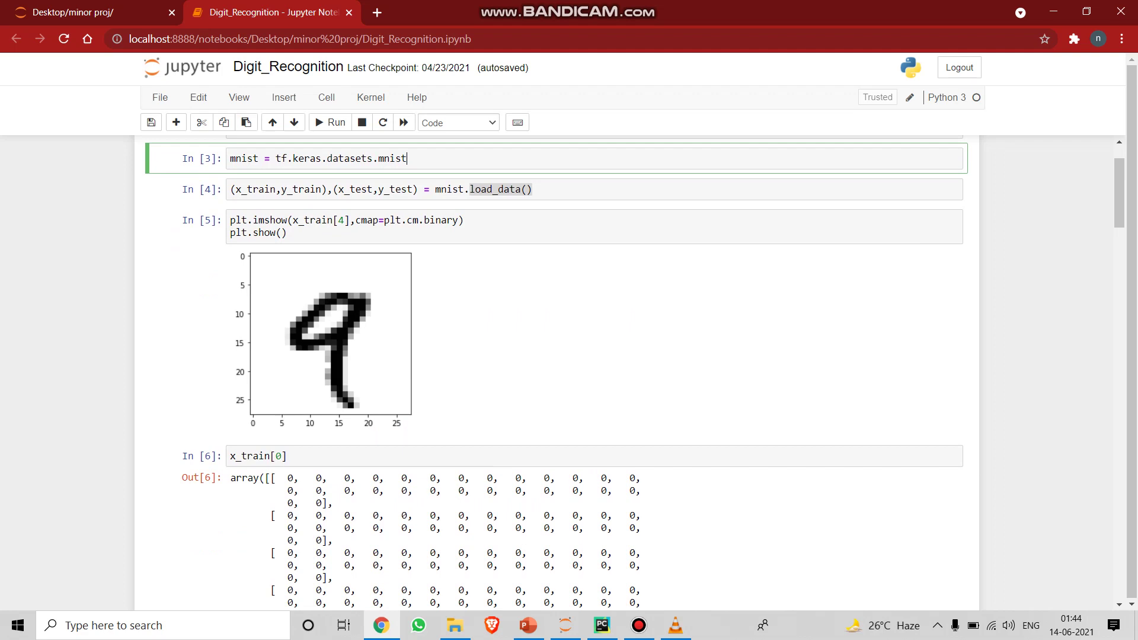
pyautogui.moveTo(418, 427); pyautogui.dragTo(247, 233)
pyautogui.scroll(-3, 557, 355)
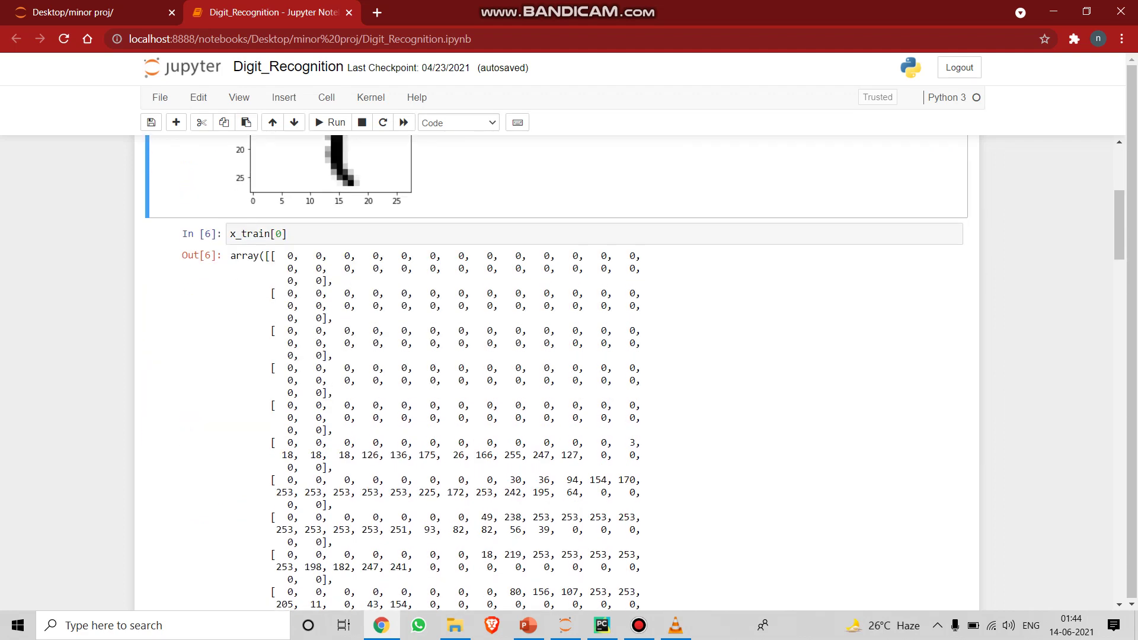
pyautogui.scroll(1, 557, 356)
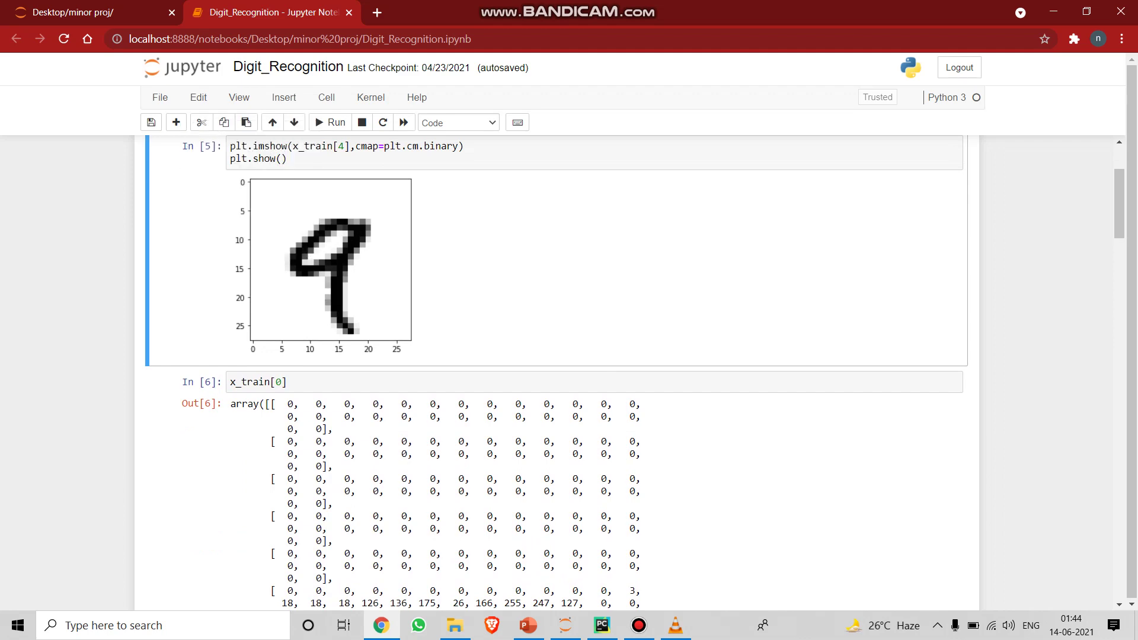
pyautogui.scroll(2, 557, 373)
pyautogui.scroll(-2, 558, 374)
pyautogui.scroll(-3, 557, 373)
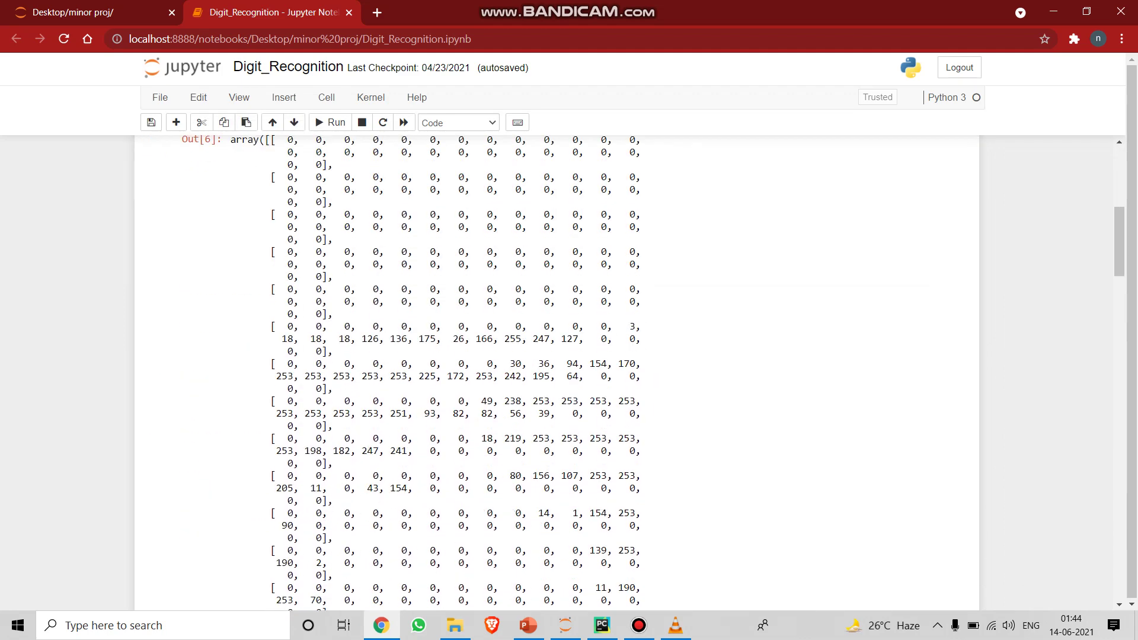
pyautogui.scroll(2, 557, 374)
pyautogui.moveTo(264, 343); pyautogui.dragTo(335, 548)
pyautogui.click(187, 431)
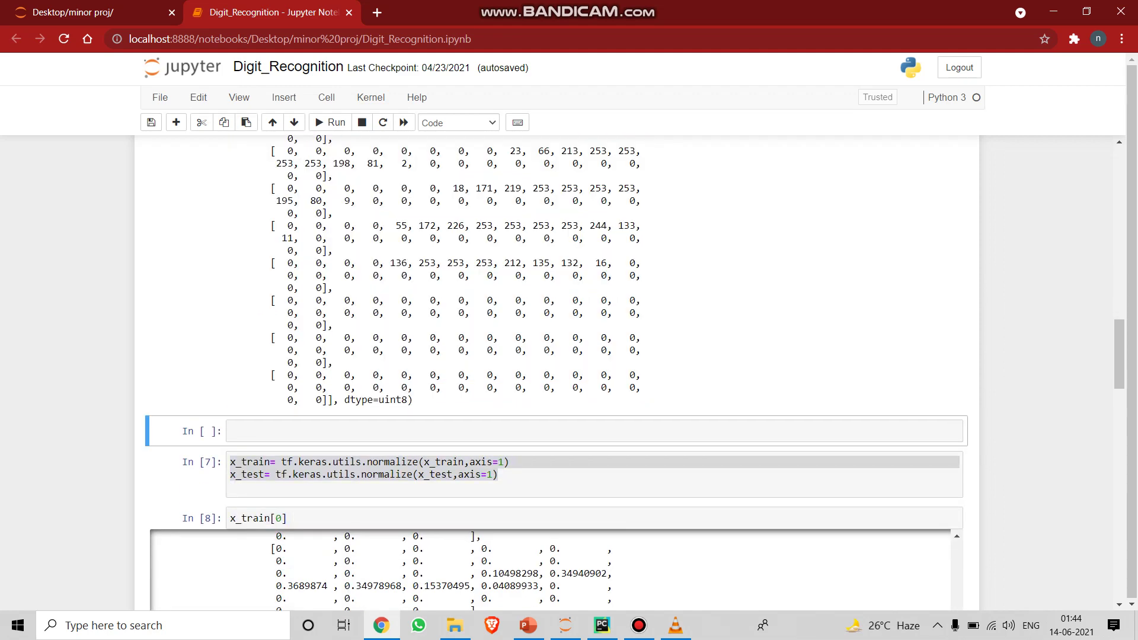
pyautogui.click(498, 474)
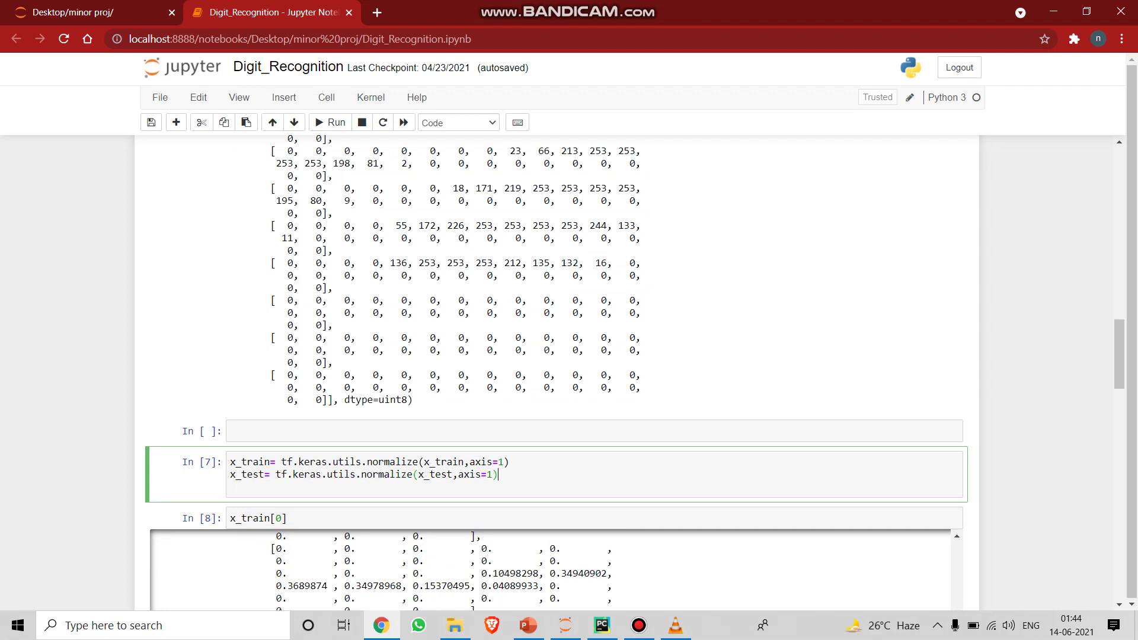
pyautogui.scroll(3, 557, 569)
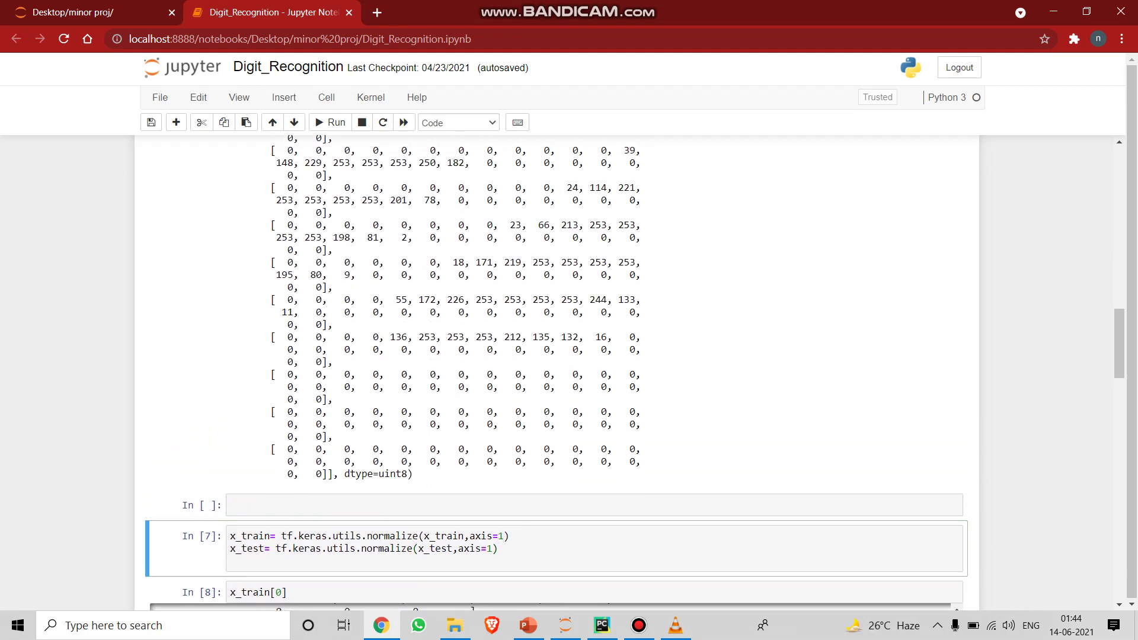
pyautogui.moveTo(506, 262); pyautogui.dragTo(551, 275)
pyautogui.moveTo(641, 349); pyautogui.dragTo(550, 187)
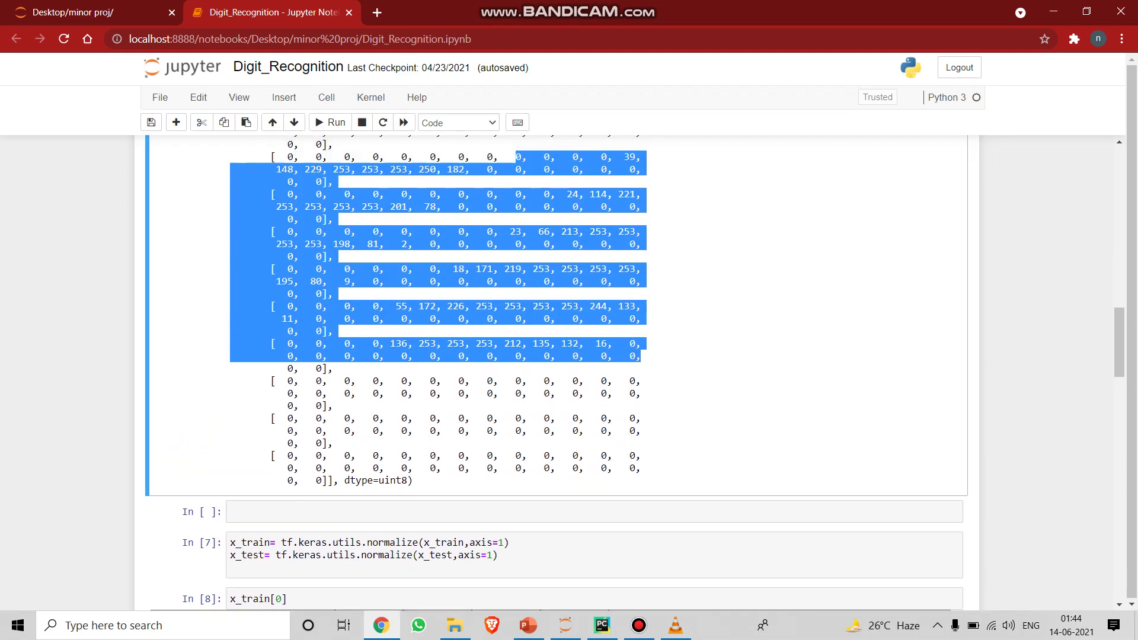
pyautogui.scroll(-5, 557, 373)
pyautogui.moveTo(482, 409); pyautogui.dragTo(520, 484)
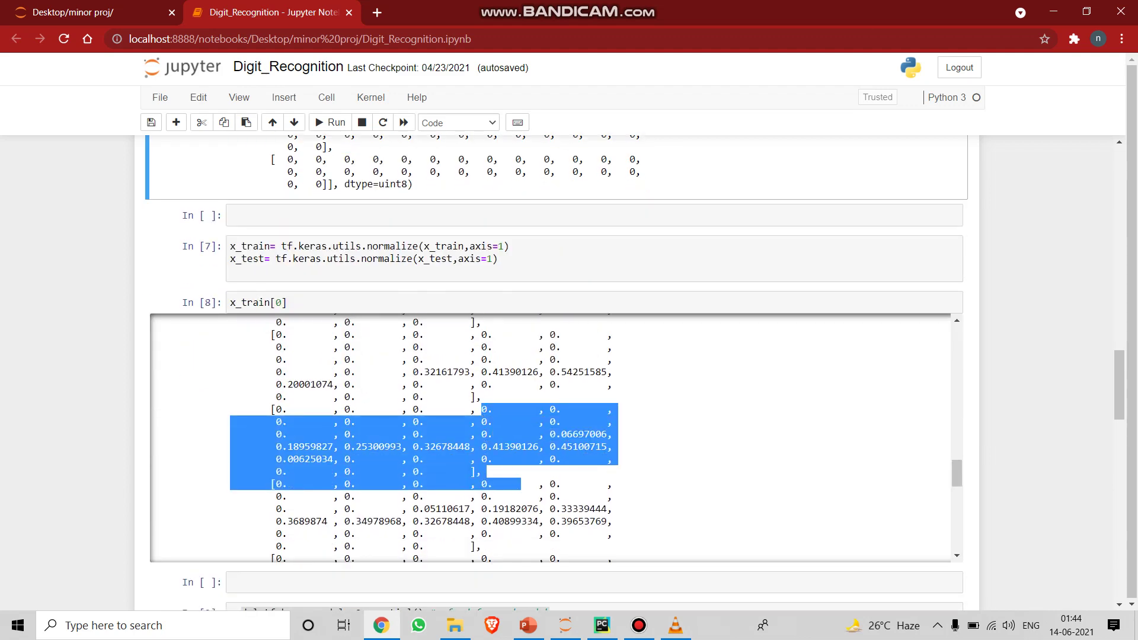
pyautogui.scroll(-8, 557, 438)
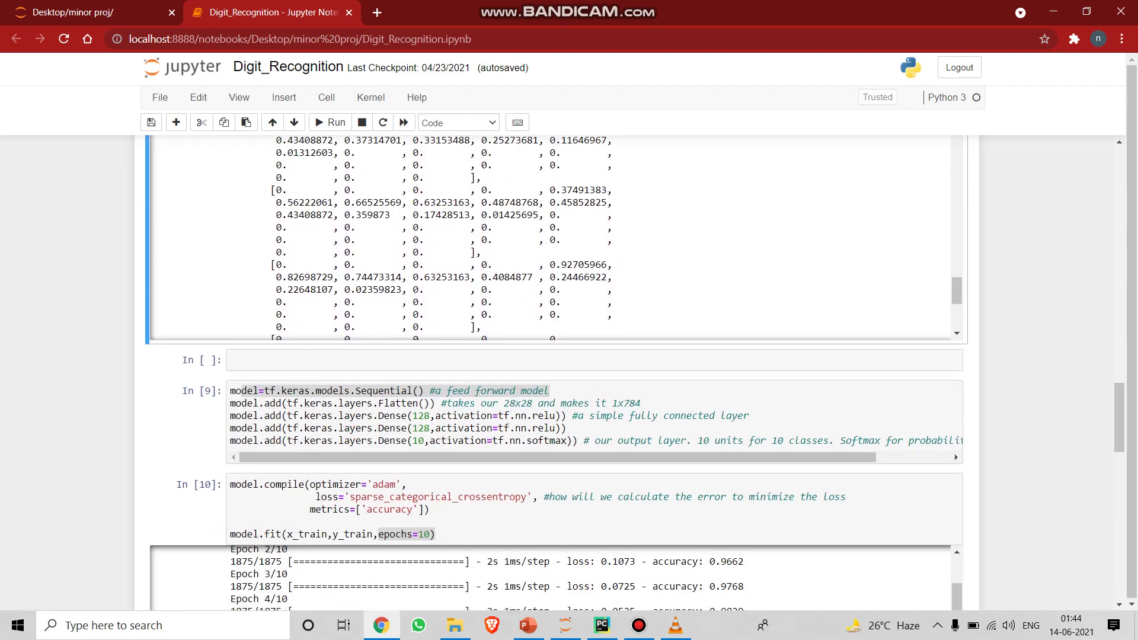
pyautogui.moveTo(230, 390); pyautogui.dragTo(634, 440)
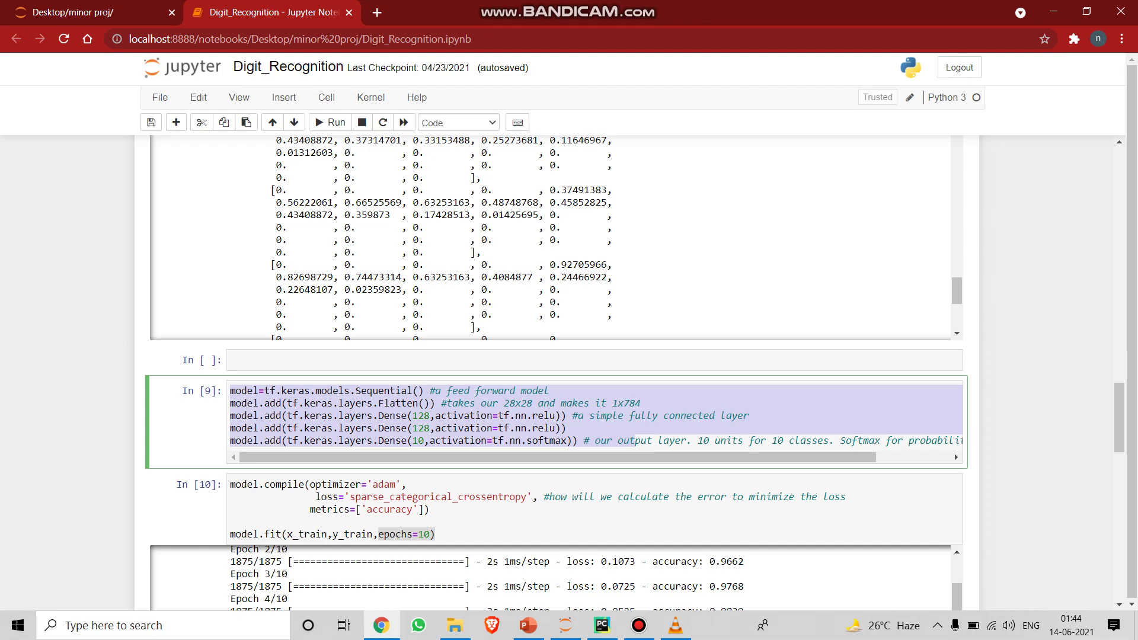
pyautogui.scroll(-3, 558, 374)
pyautogui.scroll(-2, 557, 374)
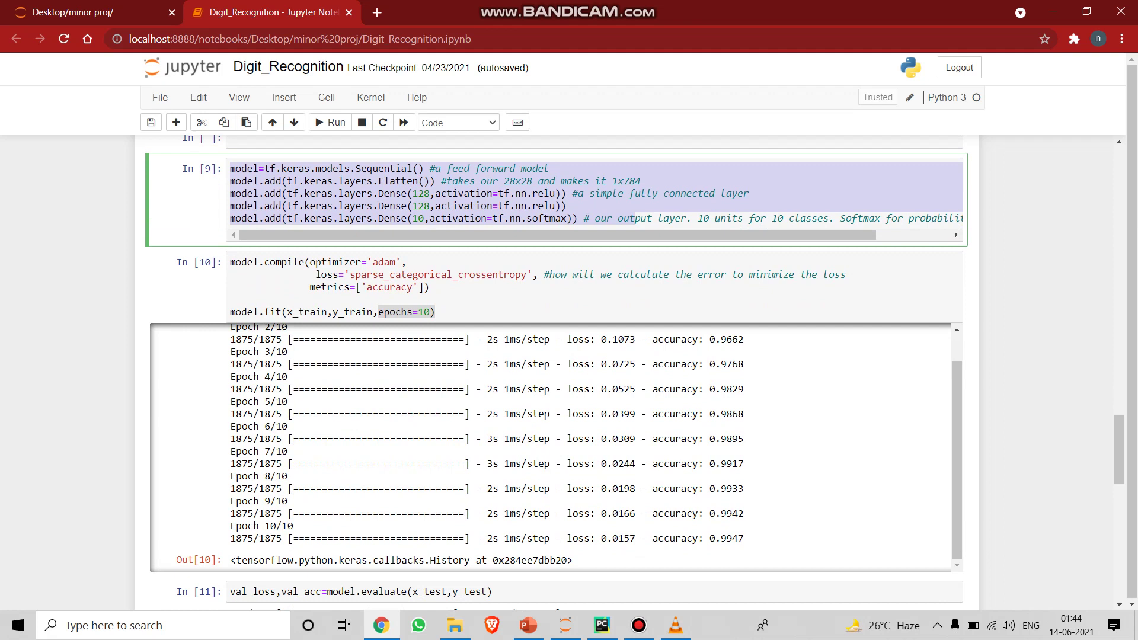
pyautogui.moveTo(296, 526); pyautogui.dragTo(744, 539)
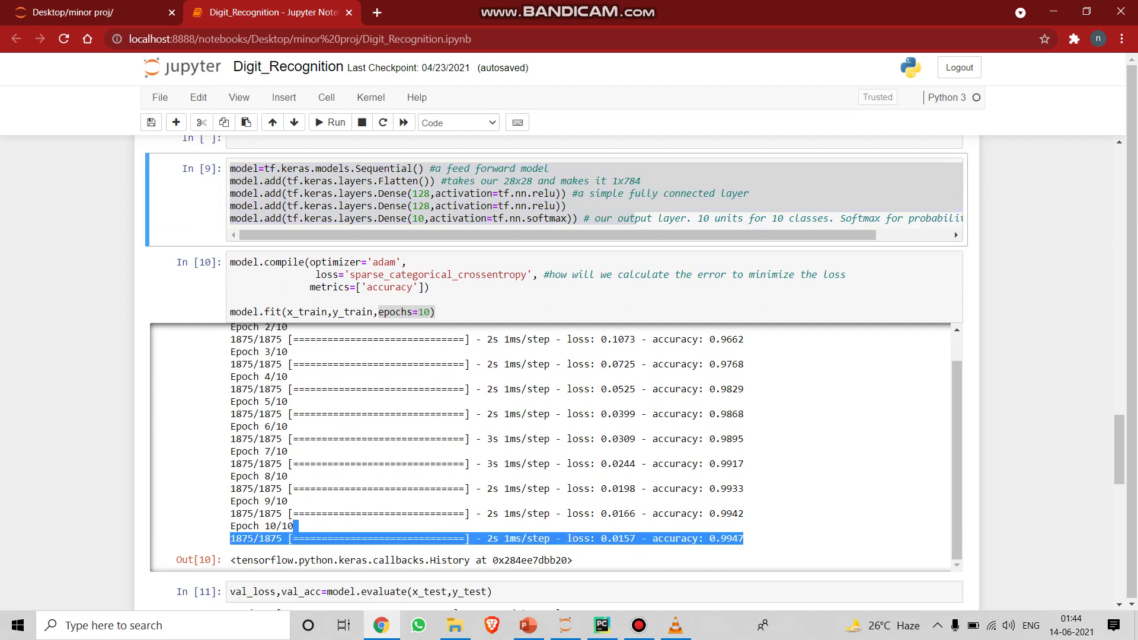
pyautogui.press('Down')
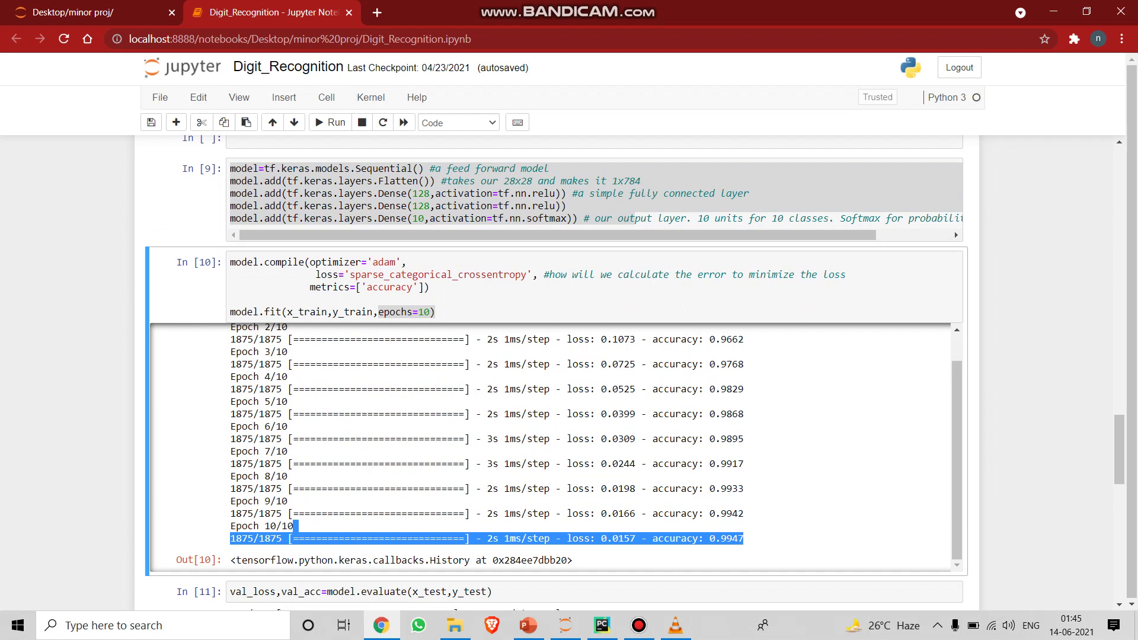
pyautogui.scroll(-3, 557, 373)
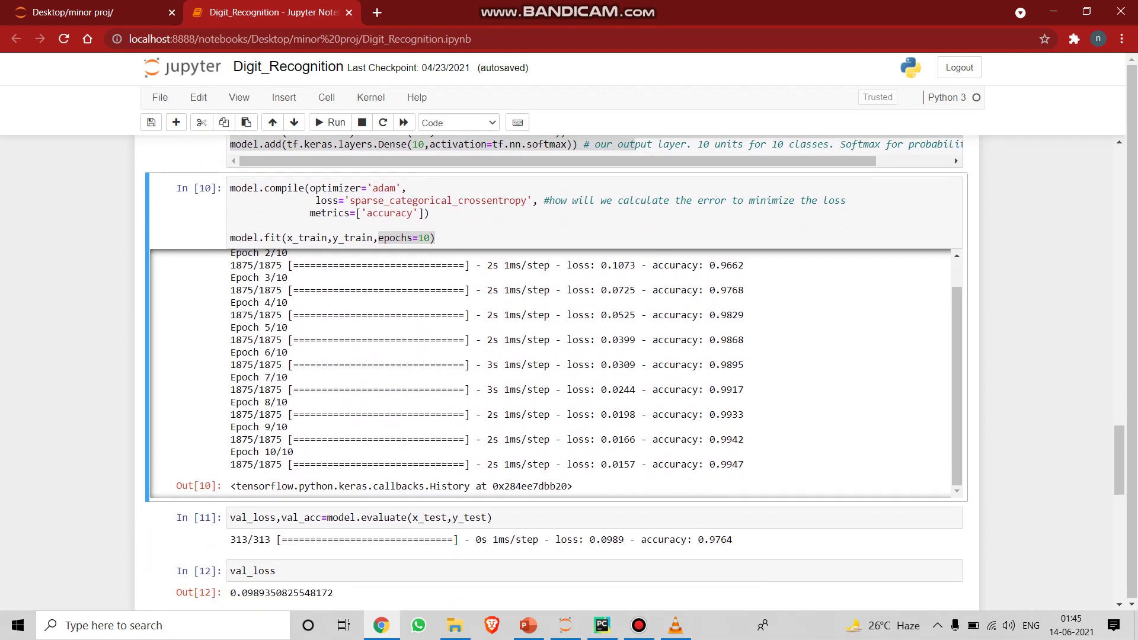
pyautogui.moveTo(491, 443); pyautogui.dragTo(229, 444)
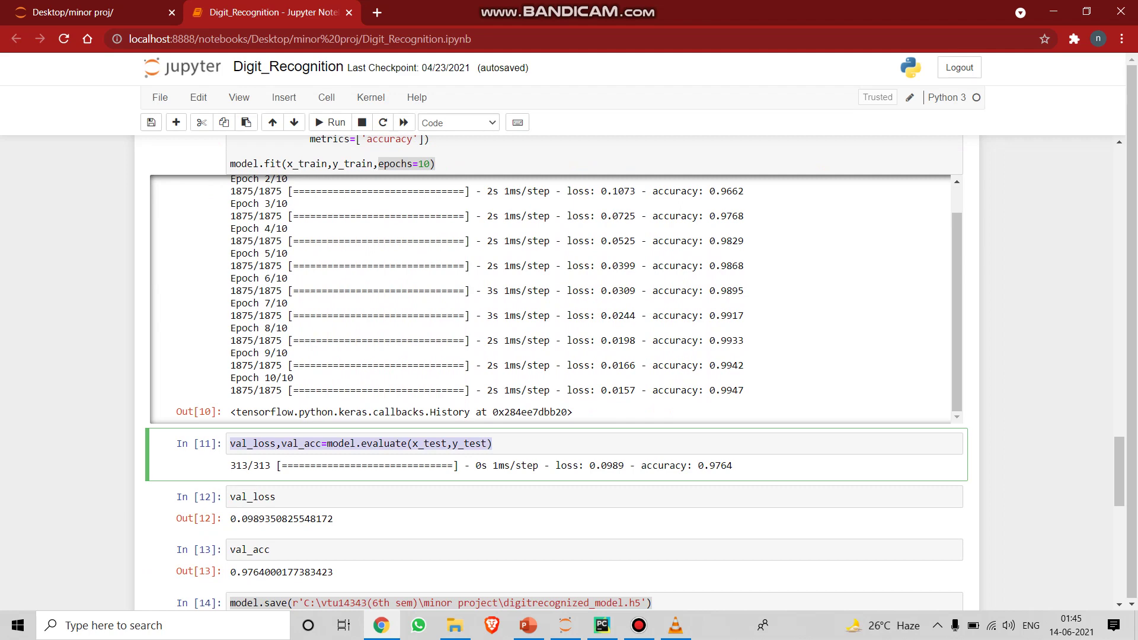
pyautogui.scroll(1, 557, 374)
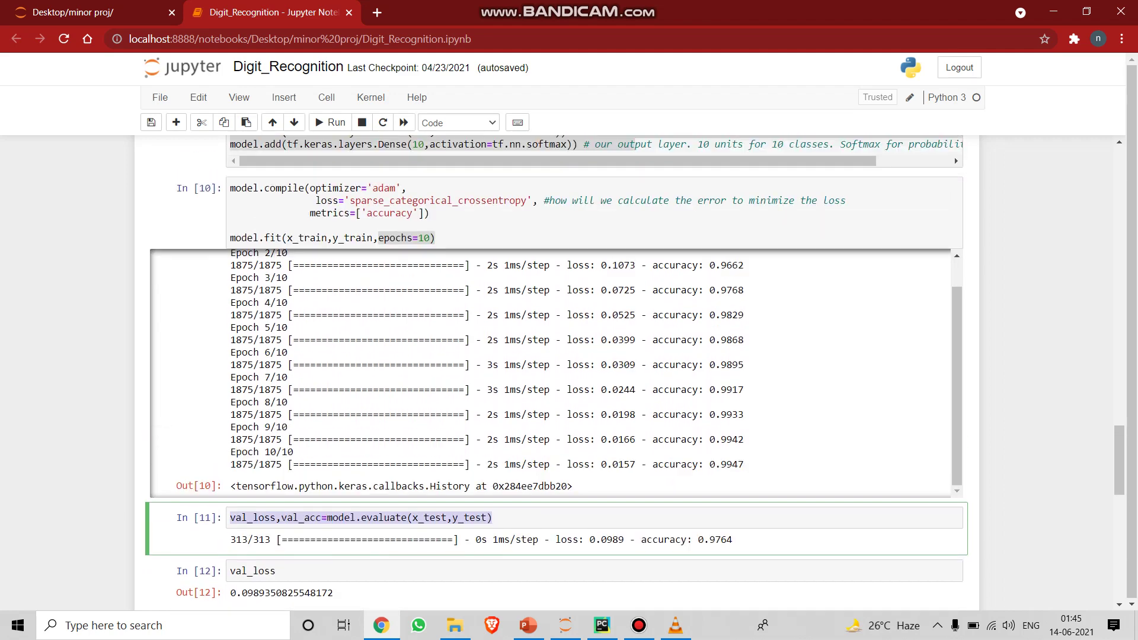
pyautogui.scroll(-3, 557, 374)
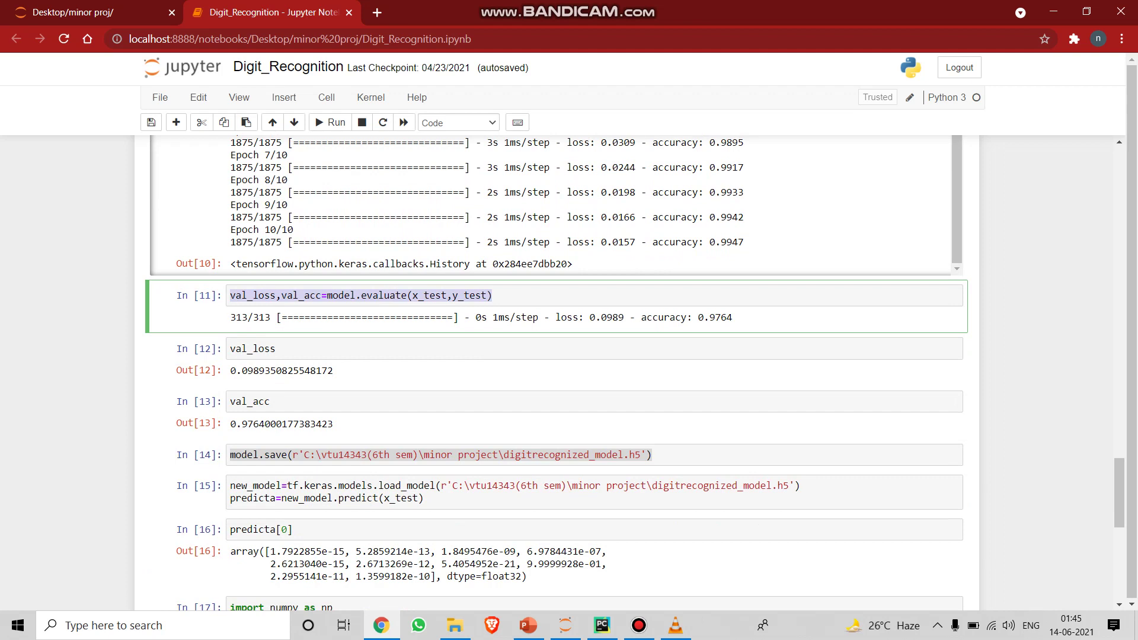
pyautogui.scroll(-3, 557, 373)
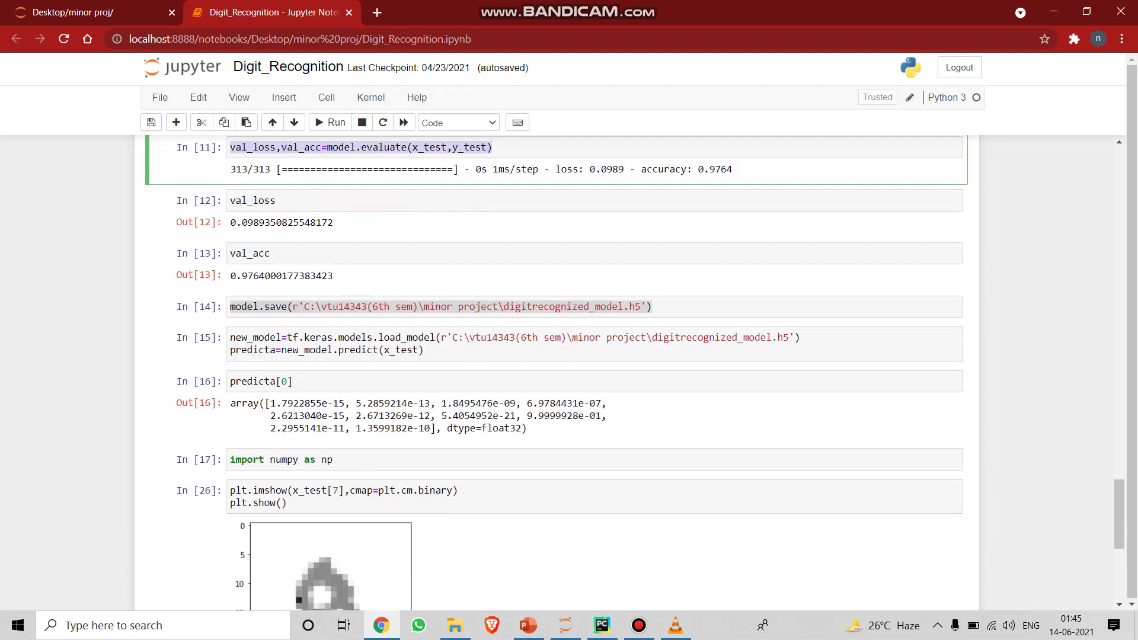
pyautogui.scroll(1, 557, 373)
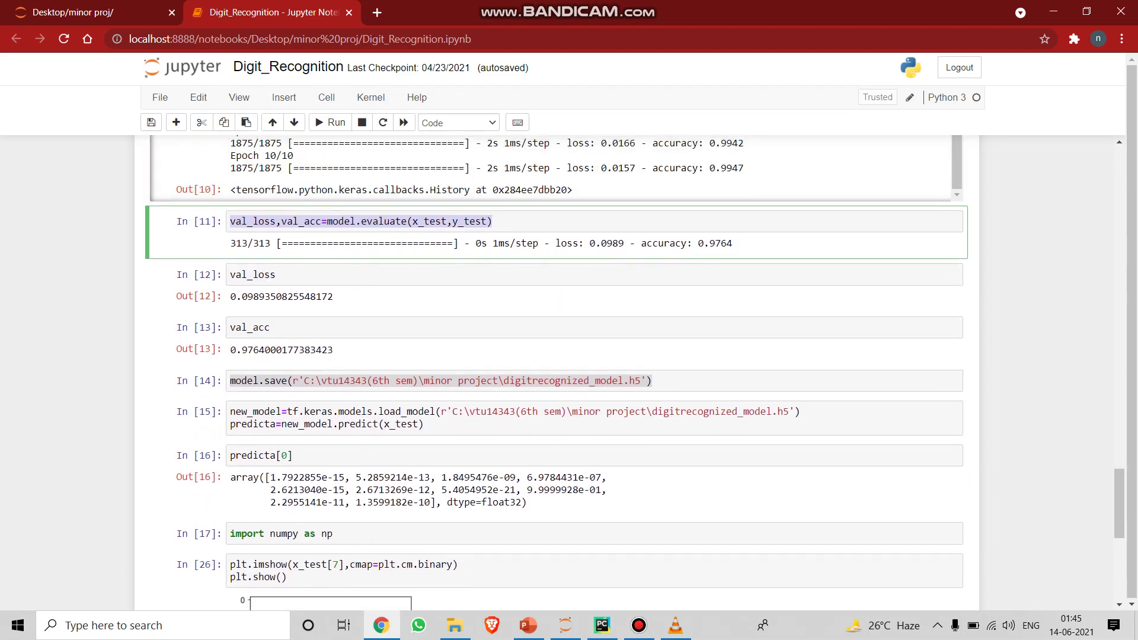
pyautogui.doubleClick(250, 327)
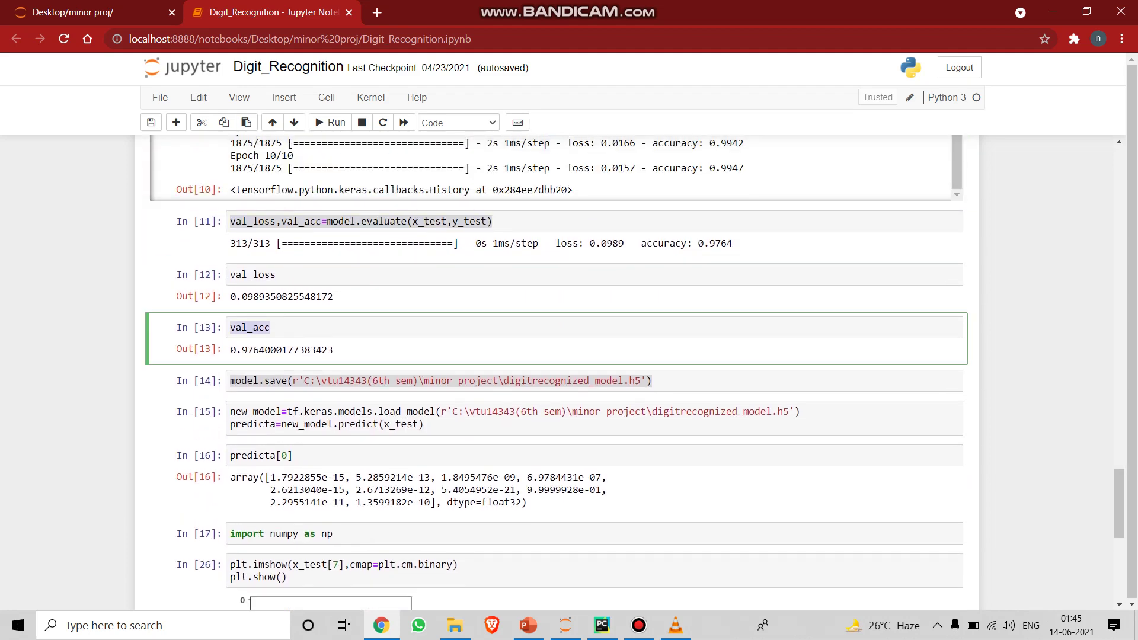
pyautogui.click(270, 327)
pyautogui.scroll(-1, 557, 374)
pyautogui.scroll(1, 557, 373)
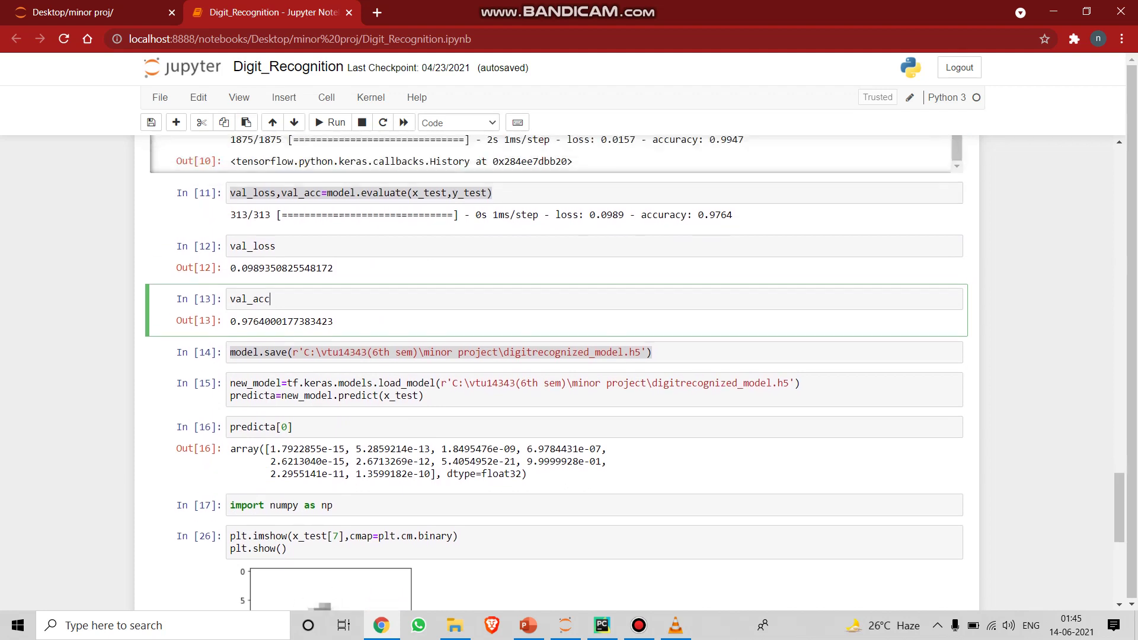
pyautogui.scroll(1, 557, 374)
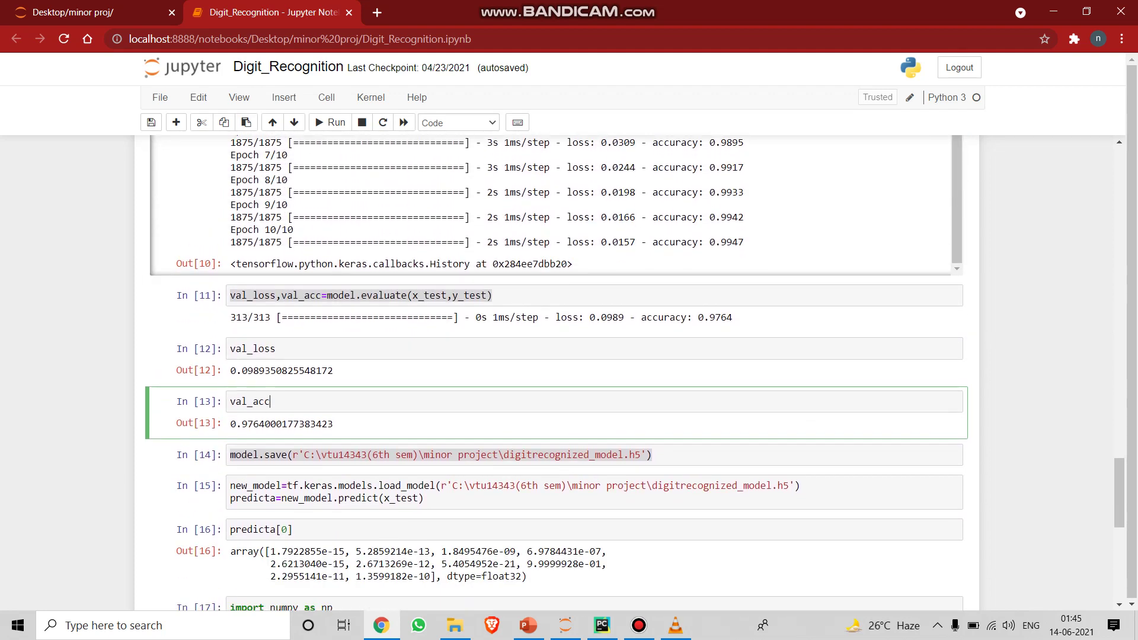
pyautogui.click(653, 455)
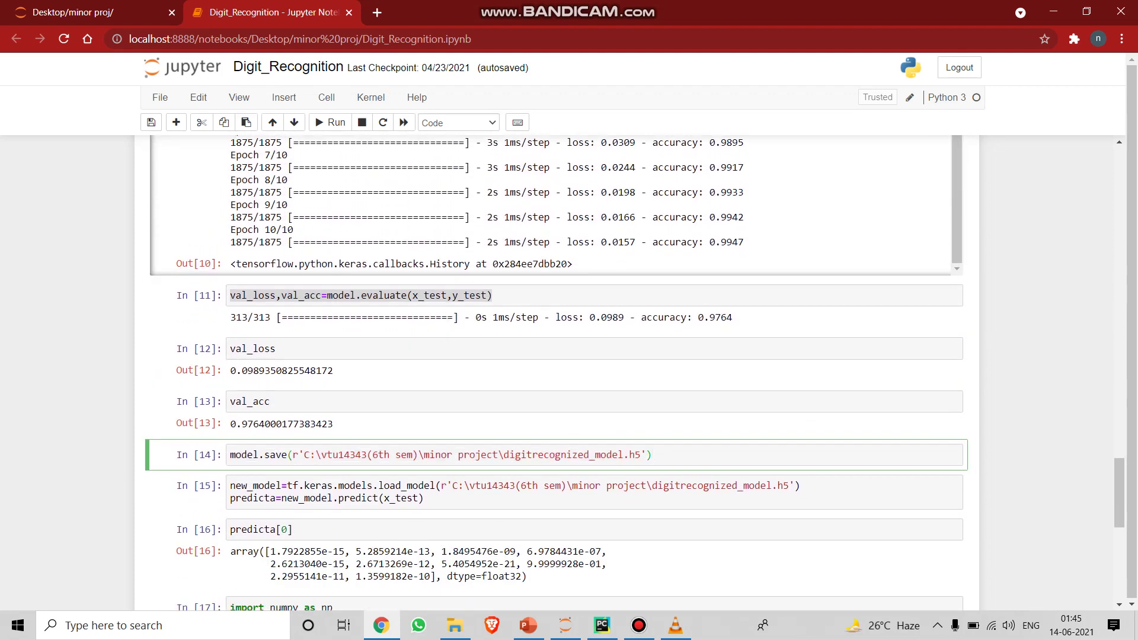
pyautogui.scroll(-1, 557, 373)
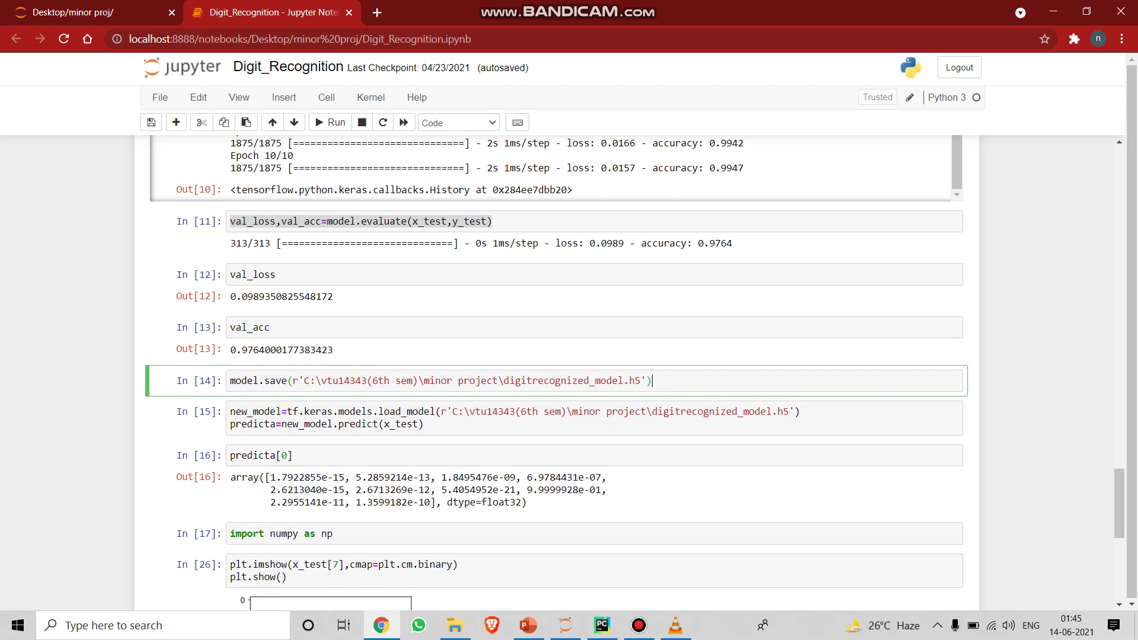
pyautogui.moveTo(640, 381); pyautogui.dragTo(590, 381)
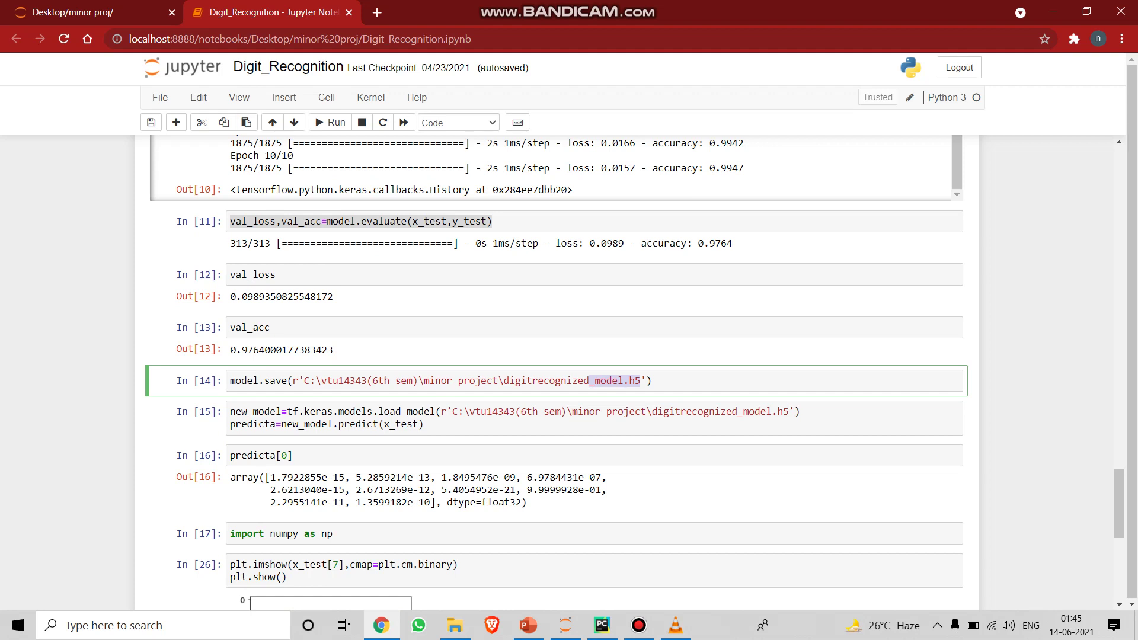
pyautogui.scroll(-5, 554, 370)
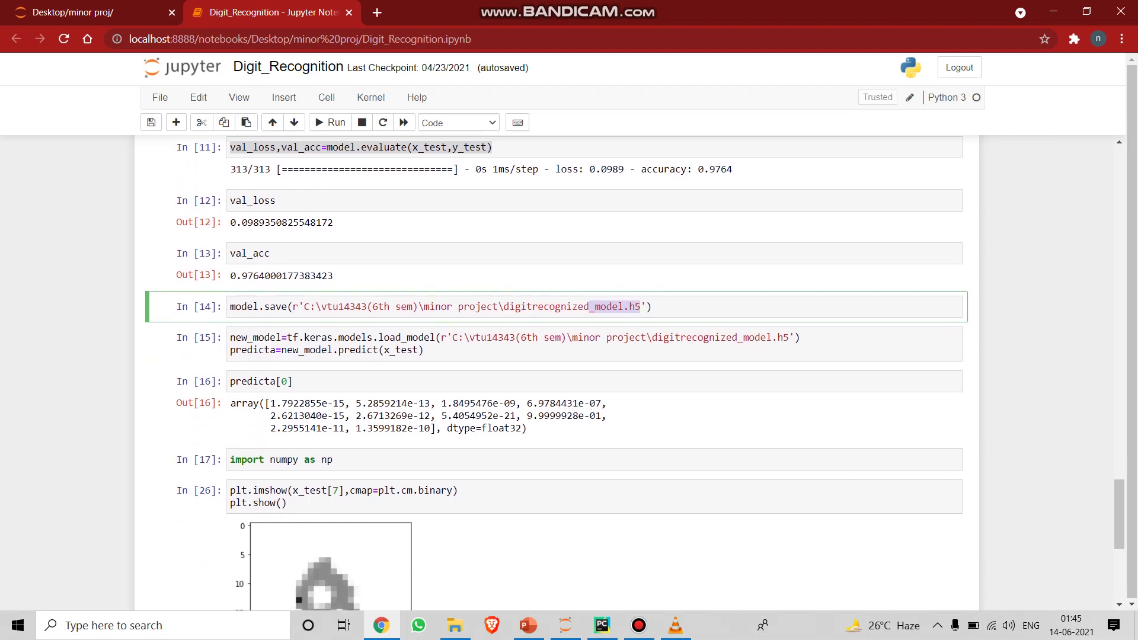
# Change the plot and prediction cells from test image 7 to 90 and rerun both
pyautogui.scroll(-2, 554, 372)
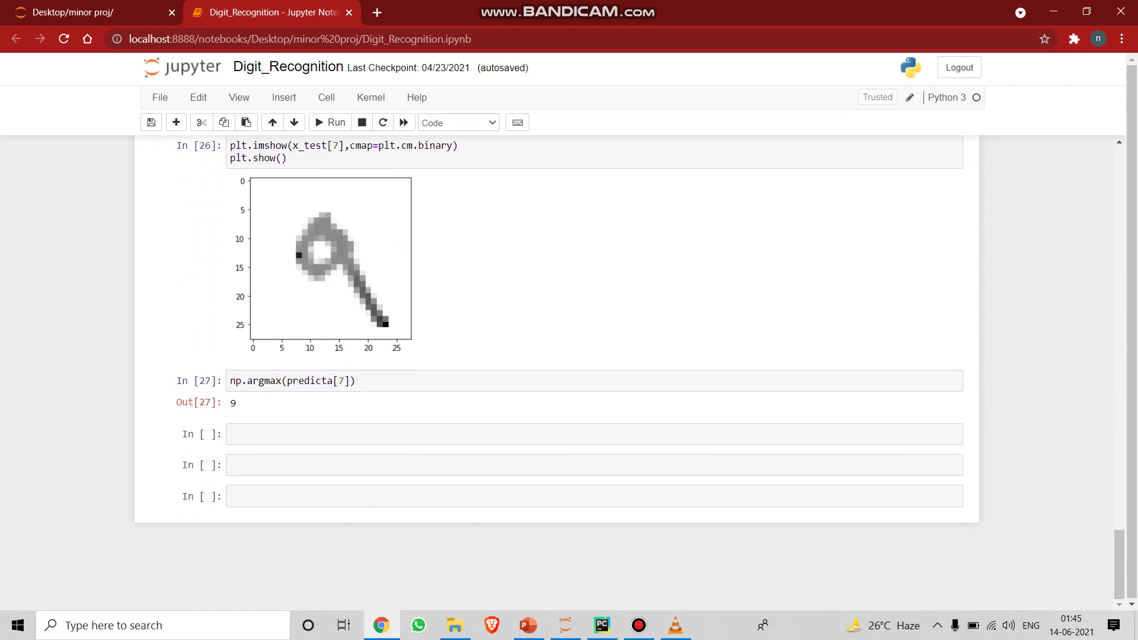
pyautogui.scroll(5, 554, 372)
pyautogui.scroll(-1, 554, 372)
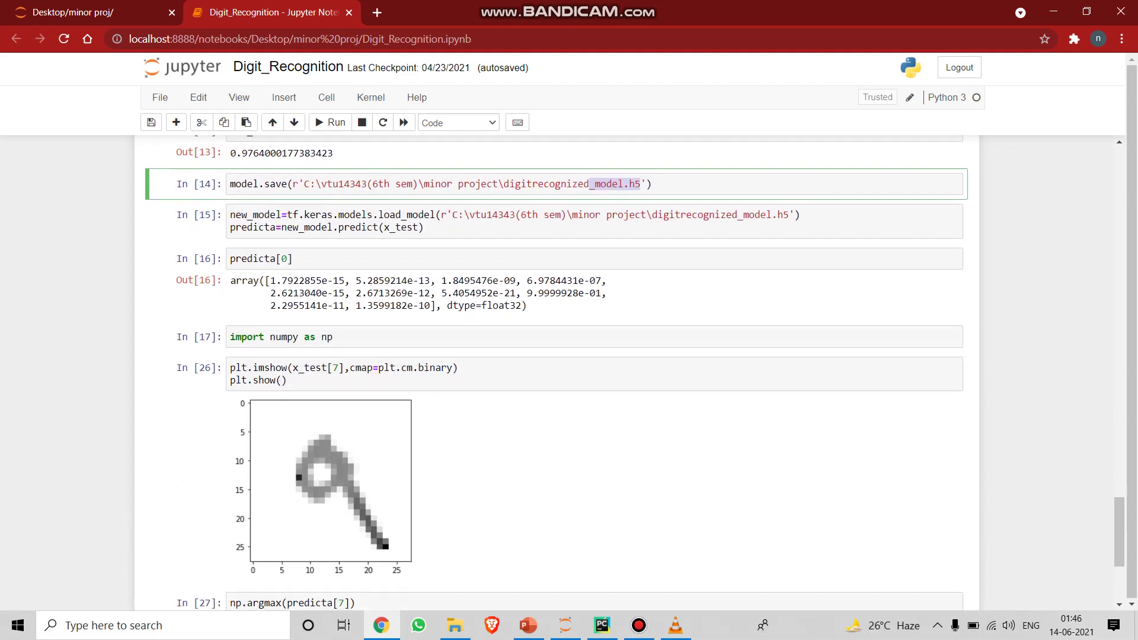
pyautogui.click(338, 367)
pyautogui.press('BackSpace')
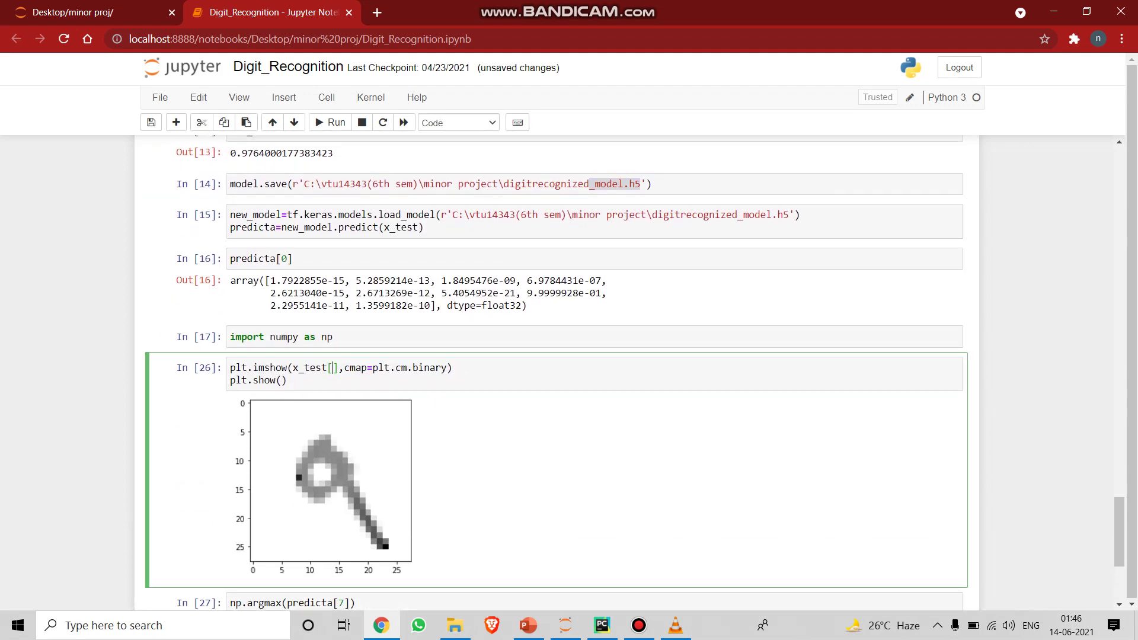
pyautogui.write('90')
pyautogui.hotkey('shift', 'Return')
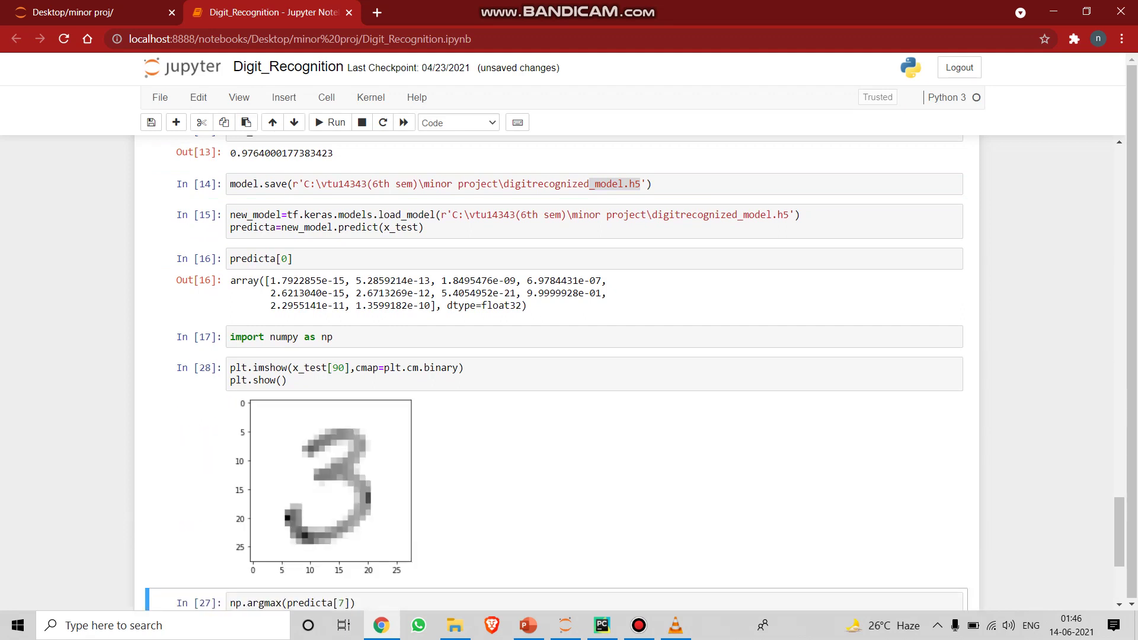
pyautogui.scroll(-3, 592, 356)
pyautogui.click(345, 455)
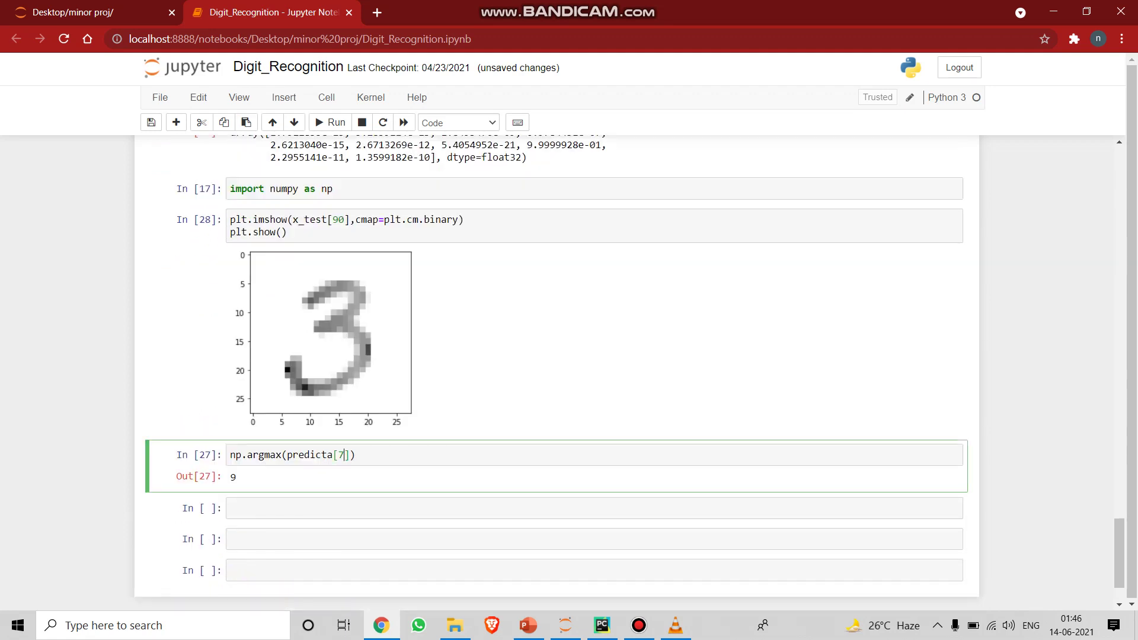
pyautogui.press('BackSpace')
pyautogui.write('90')
pyautogui.hotkey('shift', 'Return')
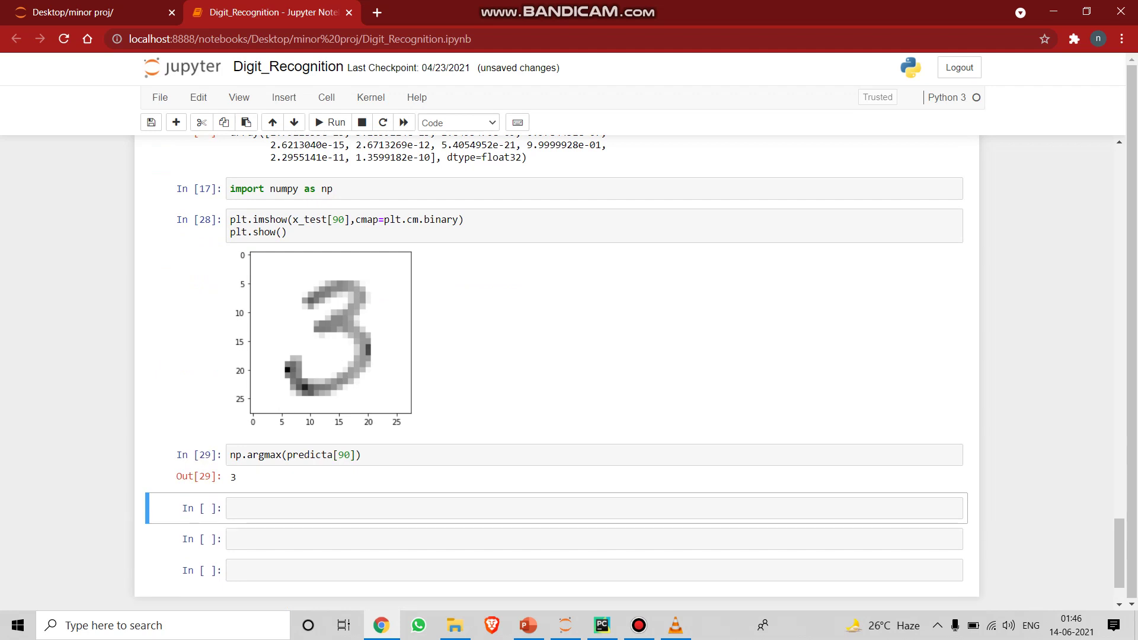
# Rerun the plot and prediction cells for test image 990
pyautogui.click(338, 219)
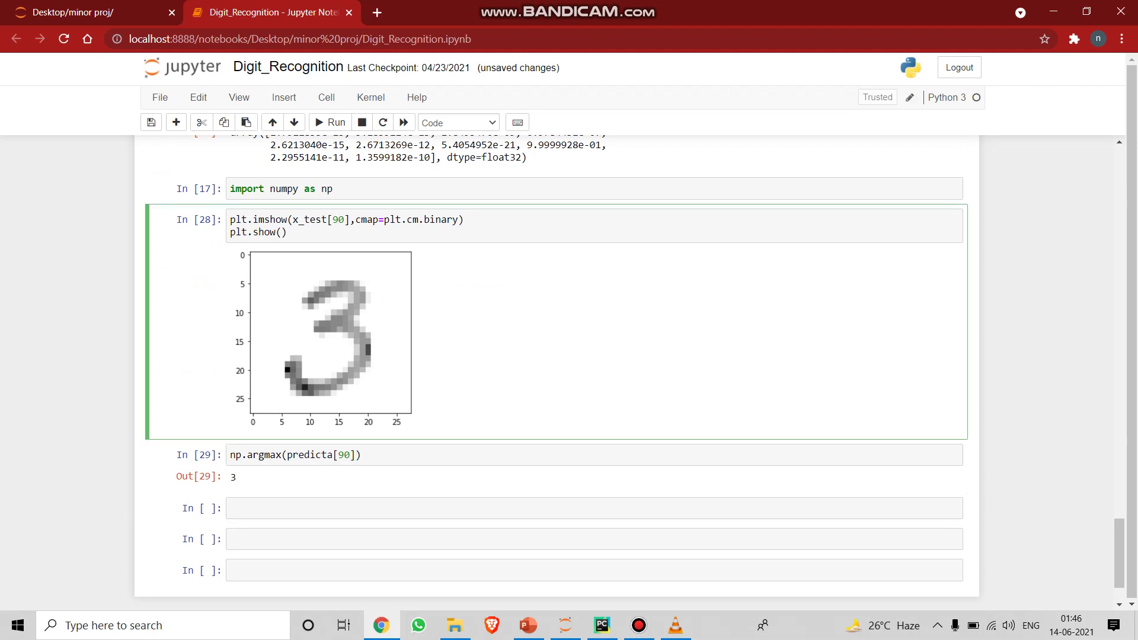
pyautogui.write('9')
pyautogui.hotkey('shift', 'Return')
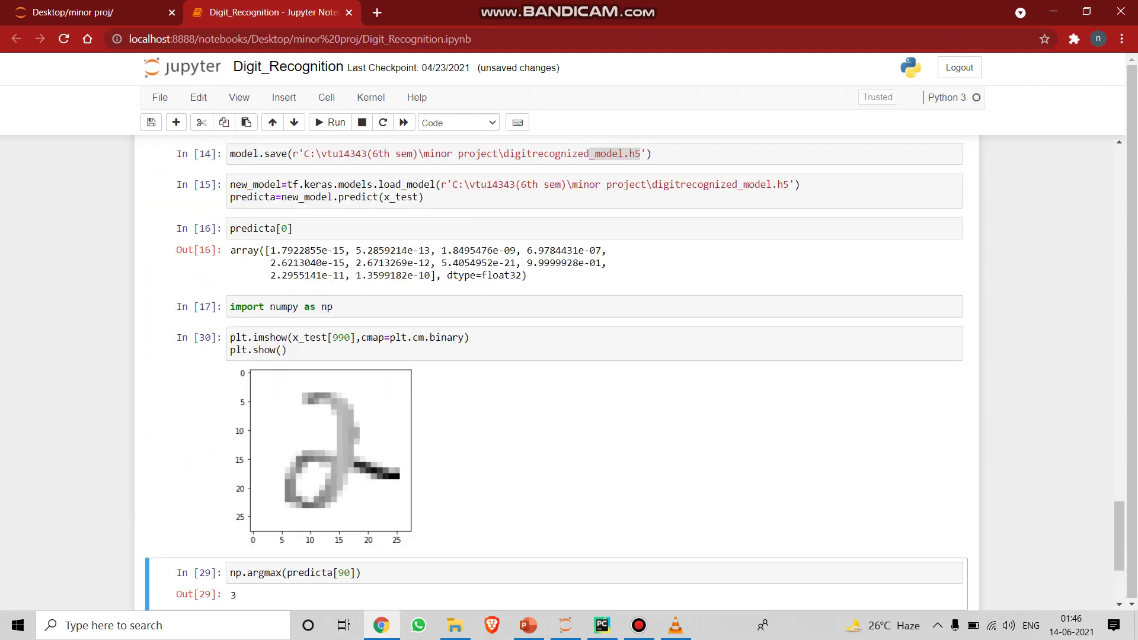
pyautogui.press('Return')
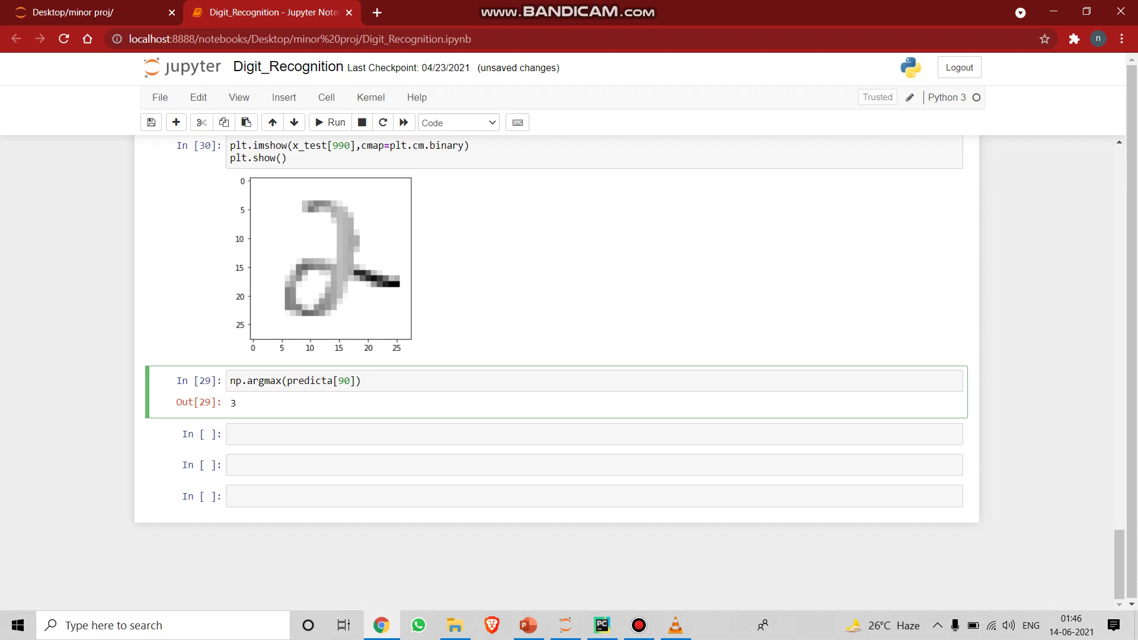
pyautogui.write('9')
pyautogui.hotkey('shift', 'Return')
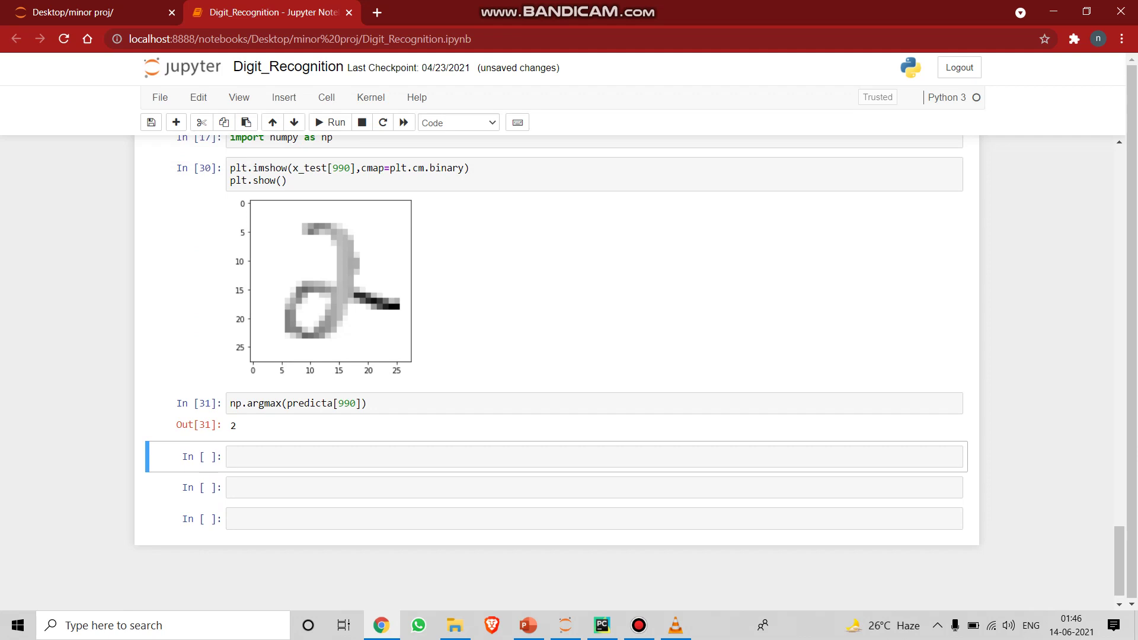
# Rerun the plot and prediction cells for test image 0
pyautogui.click(344, 169)
pyautogui.press('BackSpace')
pyautogui.press('BackSpace')
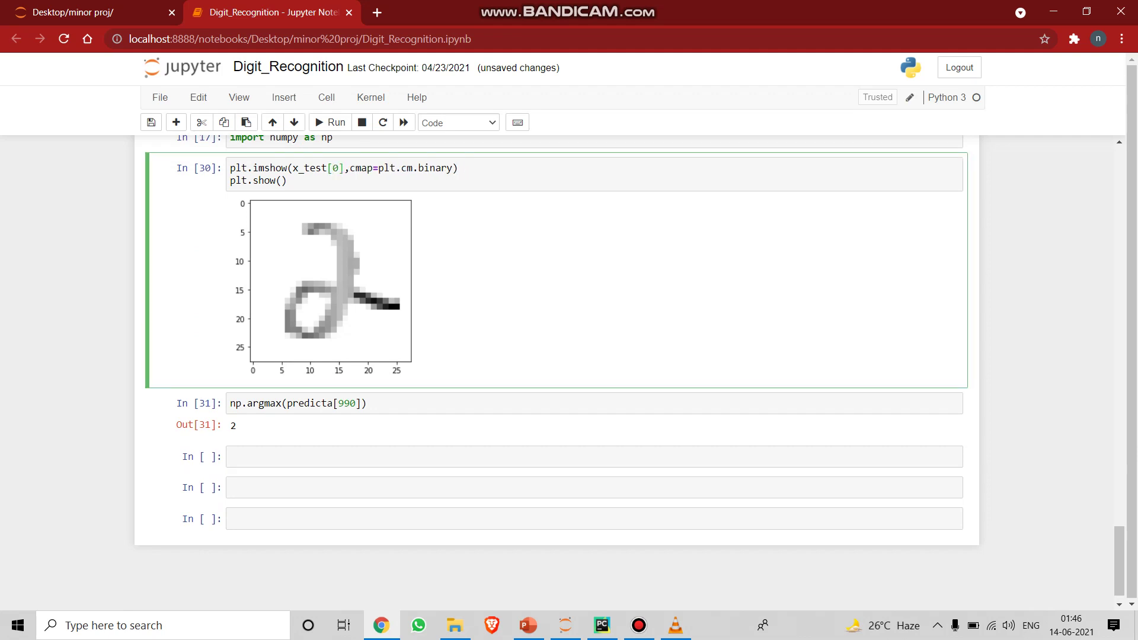
pyautogui.hotkey('shift', 'Return')
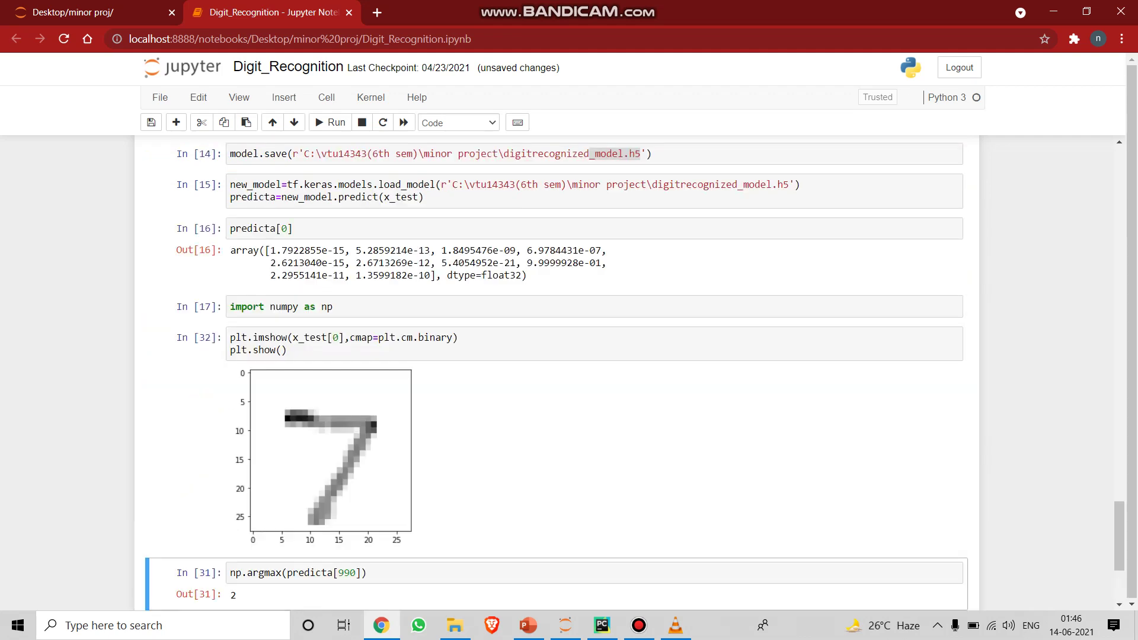
pyautogui.scroll(-2, 557, 374)
pyautogui.click(350, 498)
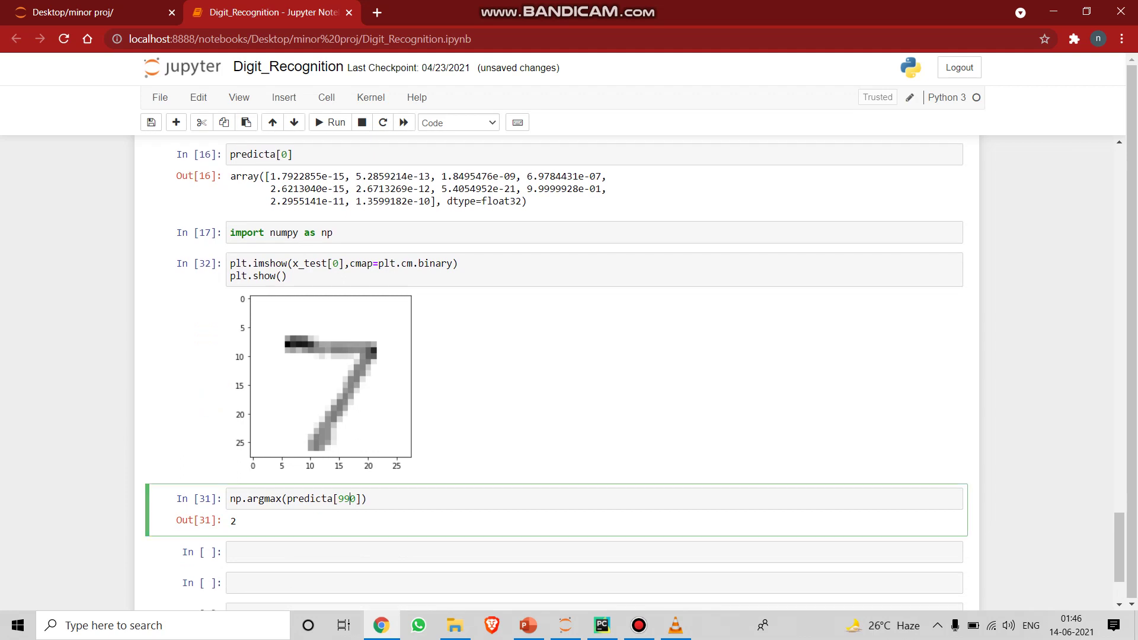
pyautogui.press('BackSpace')
pyautogui.press('BackSpace')
pyautogui.hotkey('shift', 'Return')
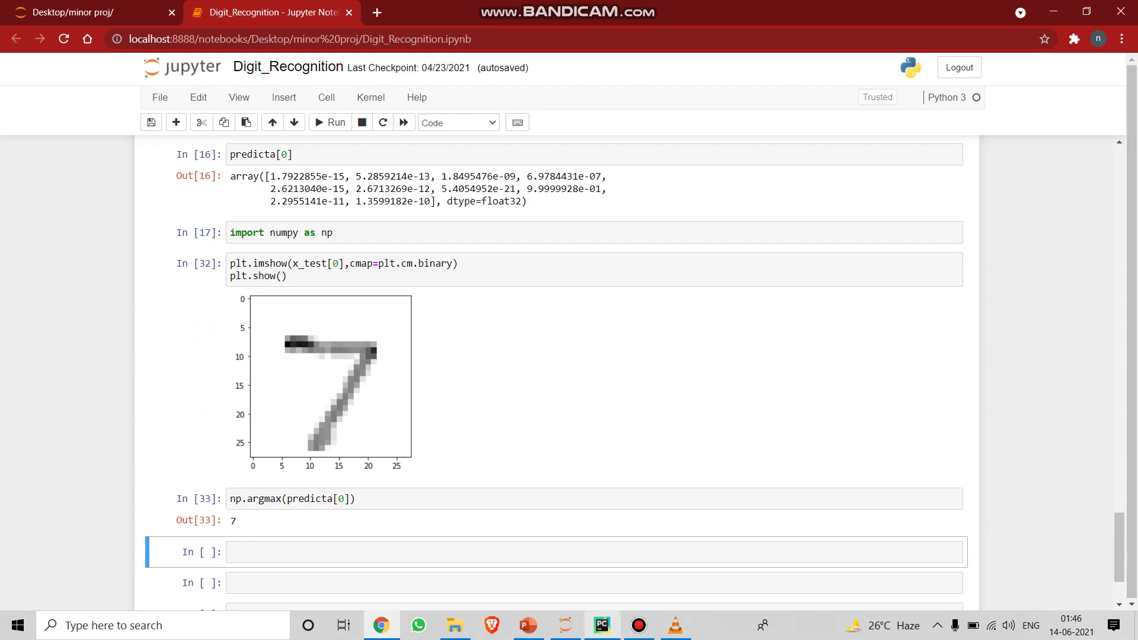
# In PyCharm, highlight digitrecognized_model.h5 in the load_model line and dismiss the Jupyter console window
pyautogui.moveTo(602, 625)
pyautogui.click(602, 558)
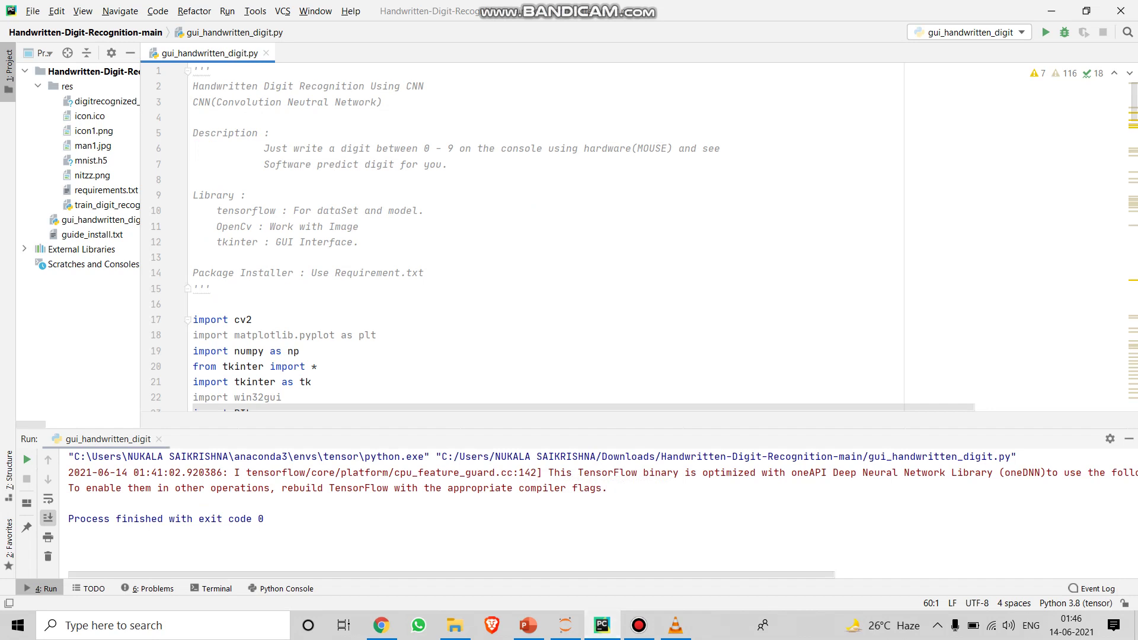
pyautogui.moveTo(1132, 125)
pyautogui.scroll(-5, 522, 237)
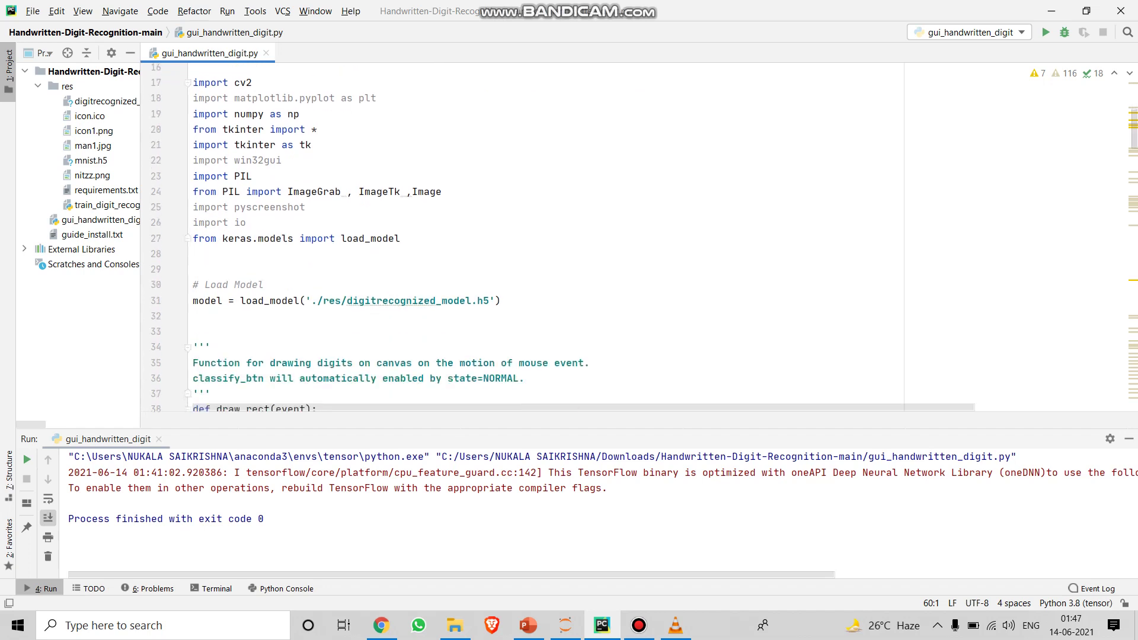
pyautogui.scroll(-1, 521, 237)
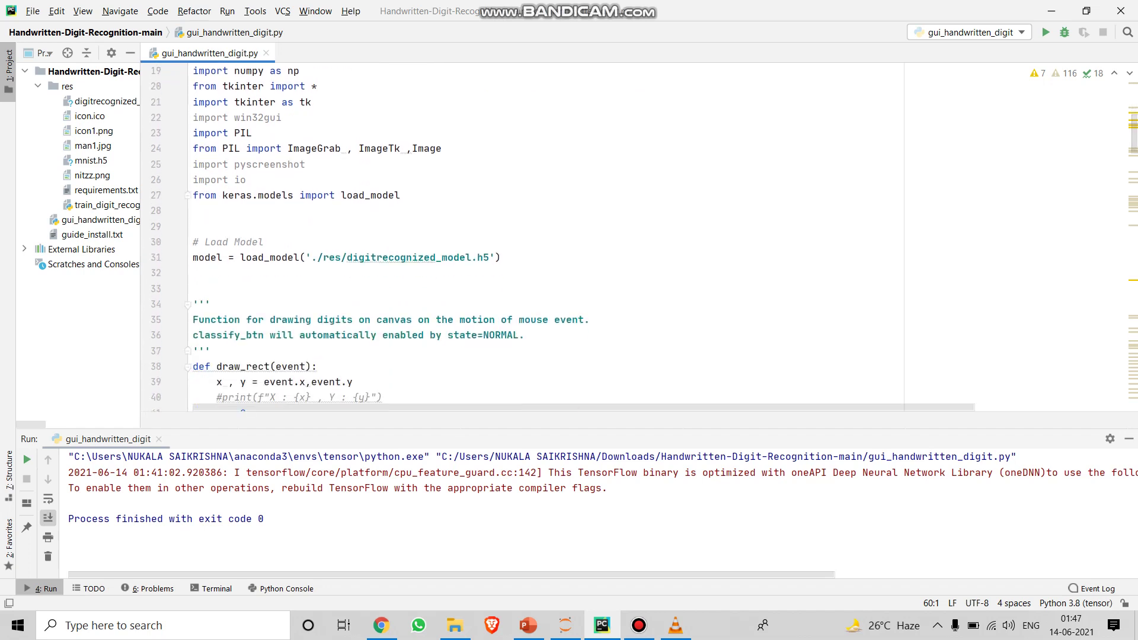
pyautogui.moveTo(379, 272)
pyautogui.mouseDown()
pyautogui.moveTo(395, 257)
pyautogui.moveTo(377, 257)
pyautogui.mouseUp()
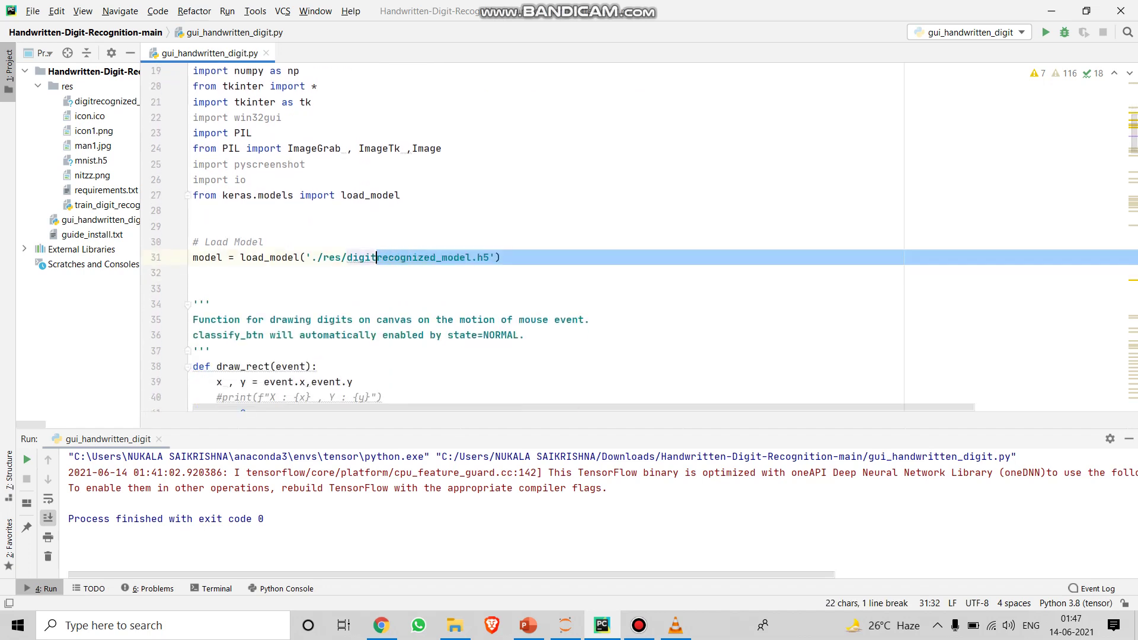
pyautogui.hotkey('alt', 'Tab')
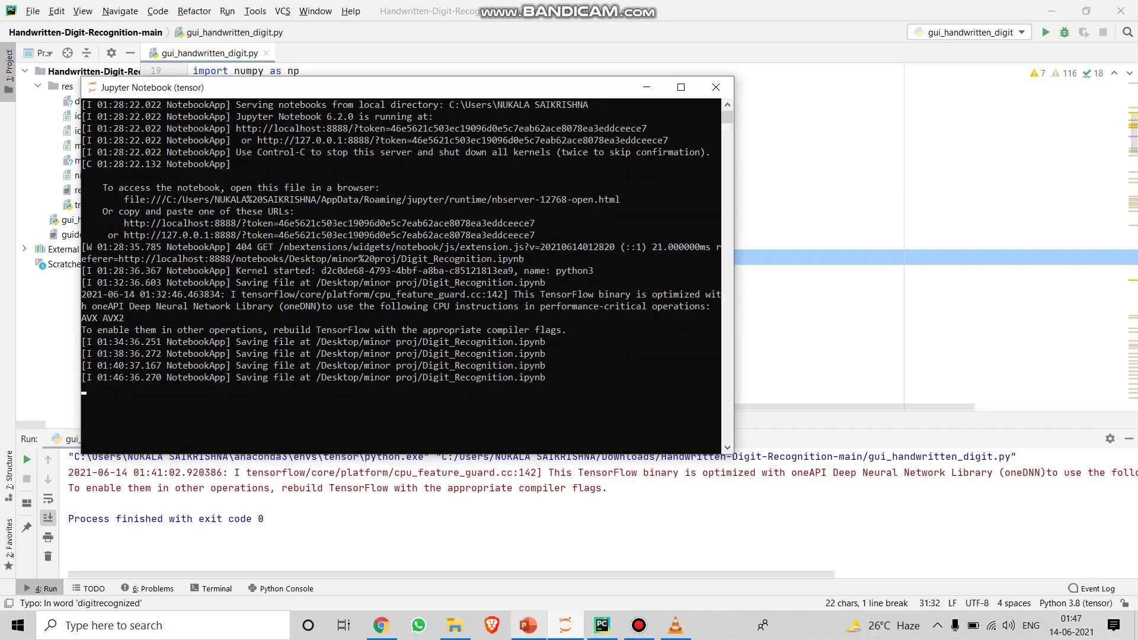
pyautogui.click(566, 625)
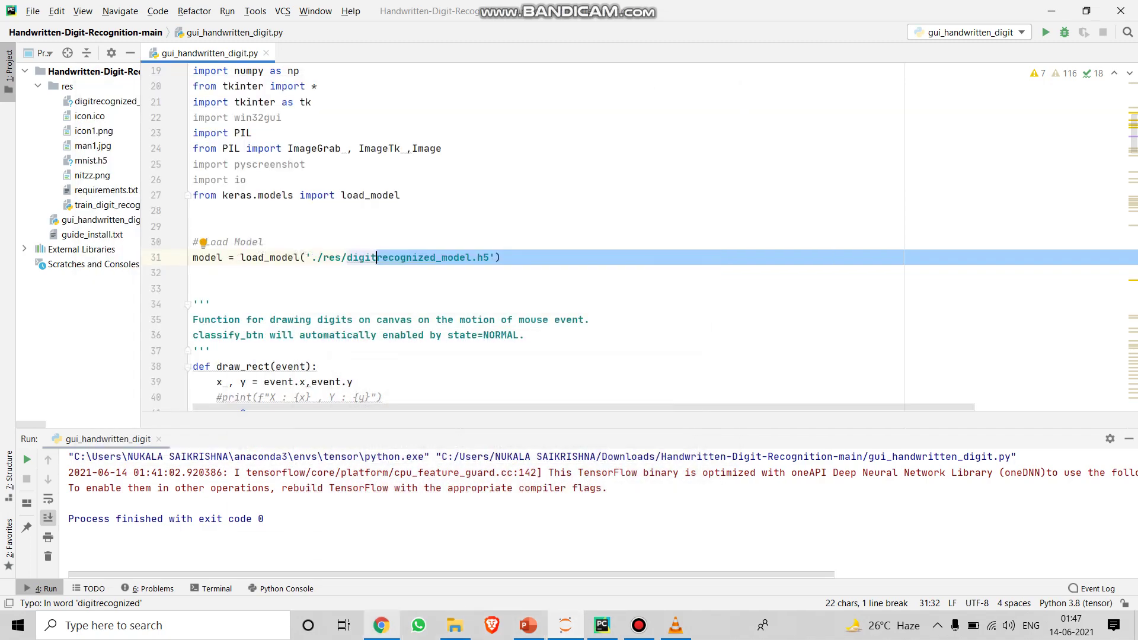
# Highlight the digitrecognized_model.h5 path in notebook cell In [15], then return to PyCharm
pyautogui.click(381, 625)
pyautogui.scroll(5, 593, 373)
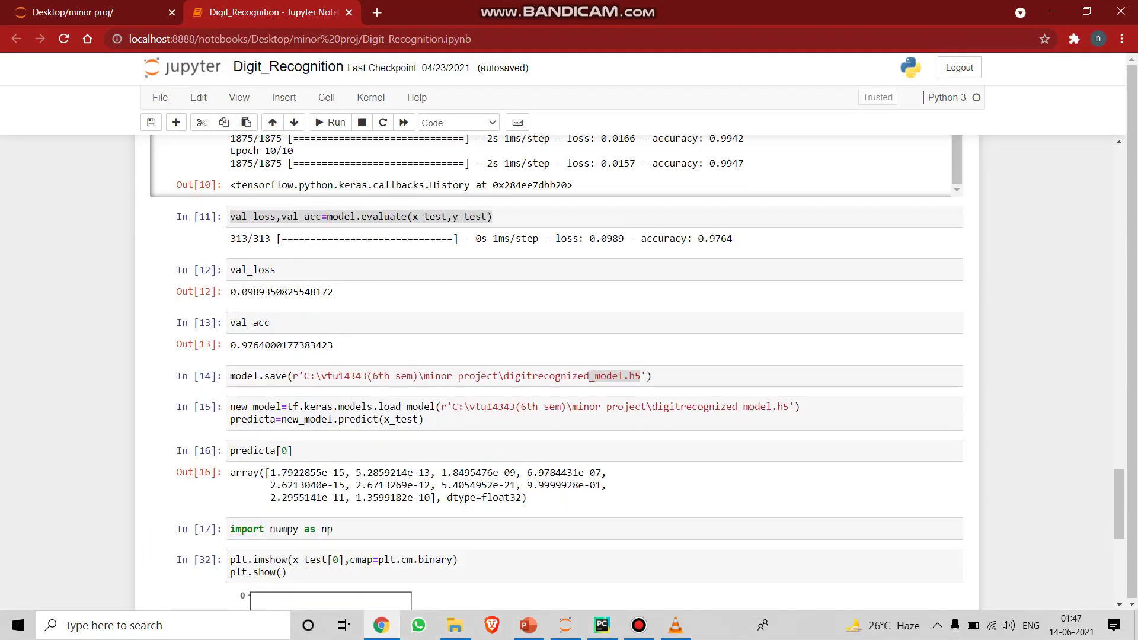
pyautogui.moveTo(515, 406); pyautogui.dragTo(423, 419)
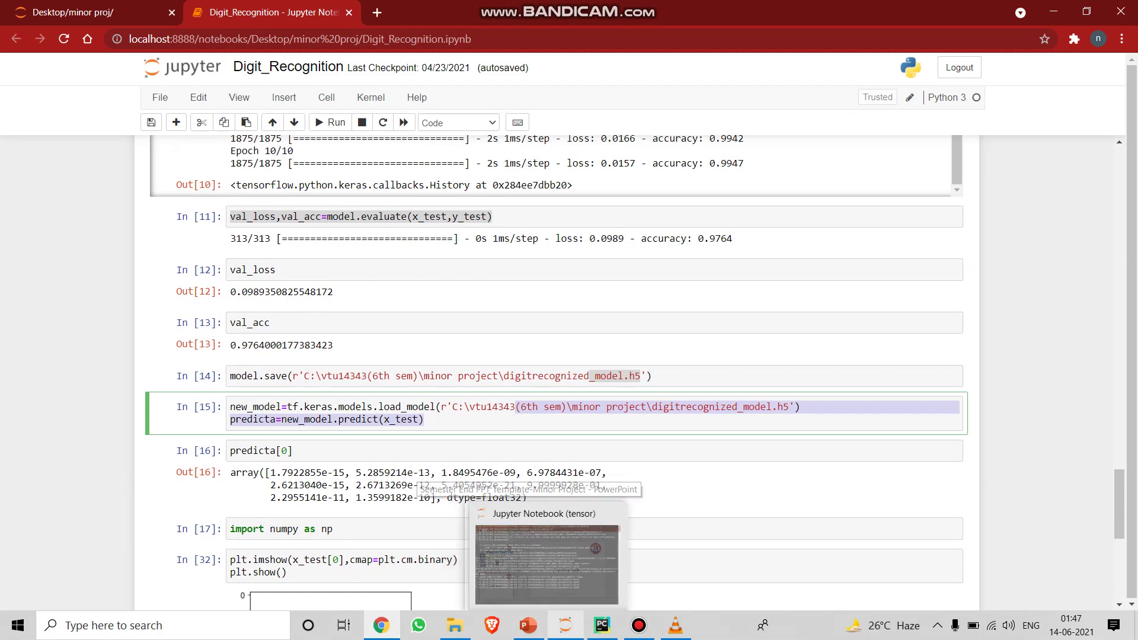
pyautogui.click(602, 625)
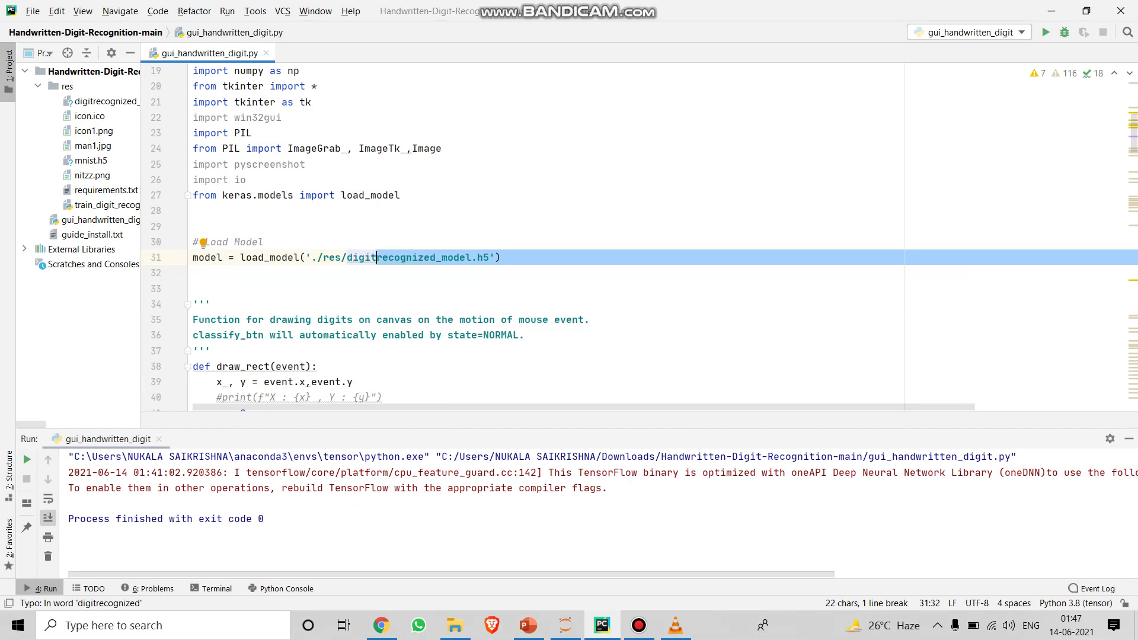
# Scroll through gui_handwritten_digit.py and highlight the draw_rect function's lines
pyautogui.scroll(-1, 522, 237)
pyautogui.moveTo(209, 304); pyautogui.dragTo(193, 358)
pyautogui.scroll(-3, 522, 237)
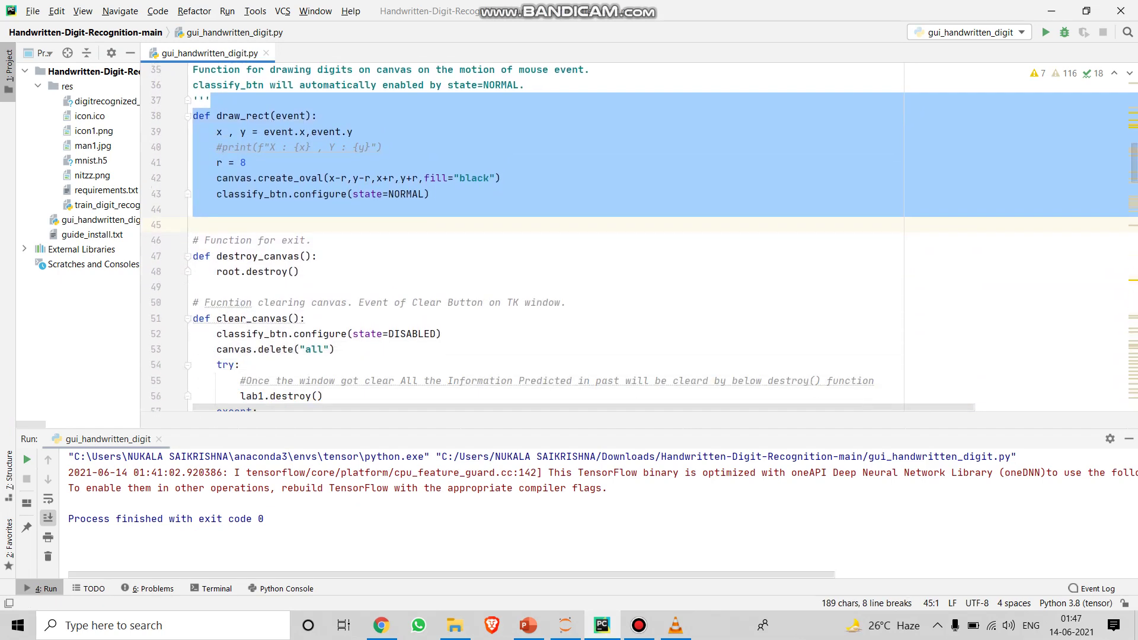
pyautogui.scroll(1, 522, 237)
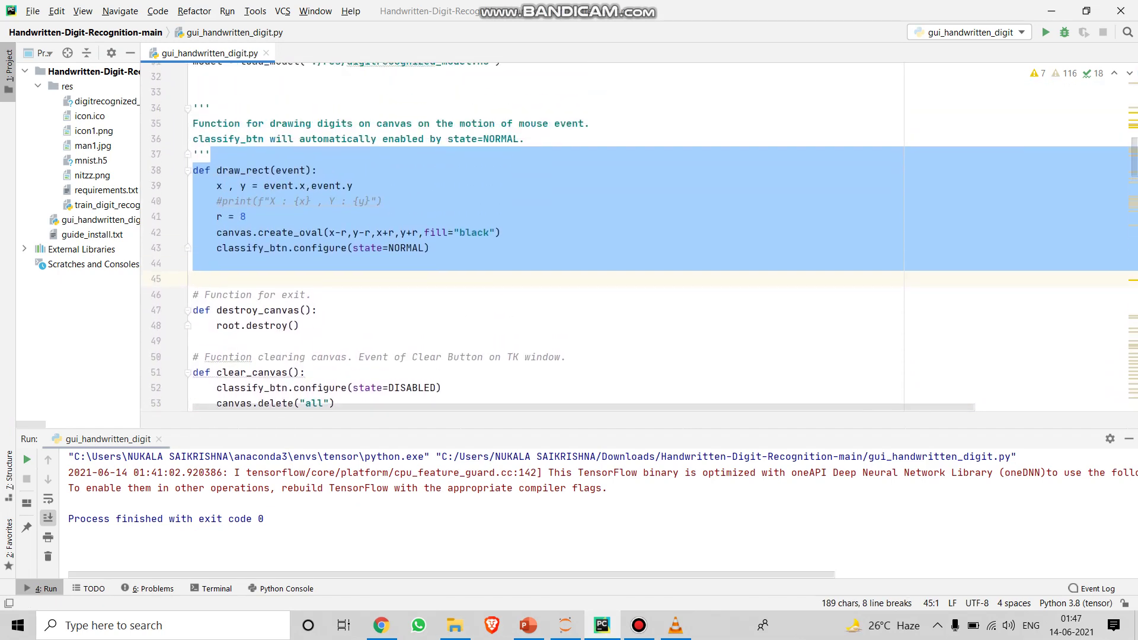
pyautogui.scroll(-14, 521, 237)
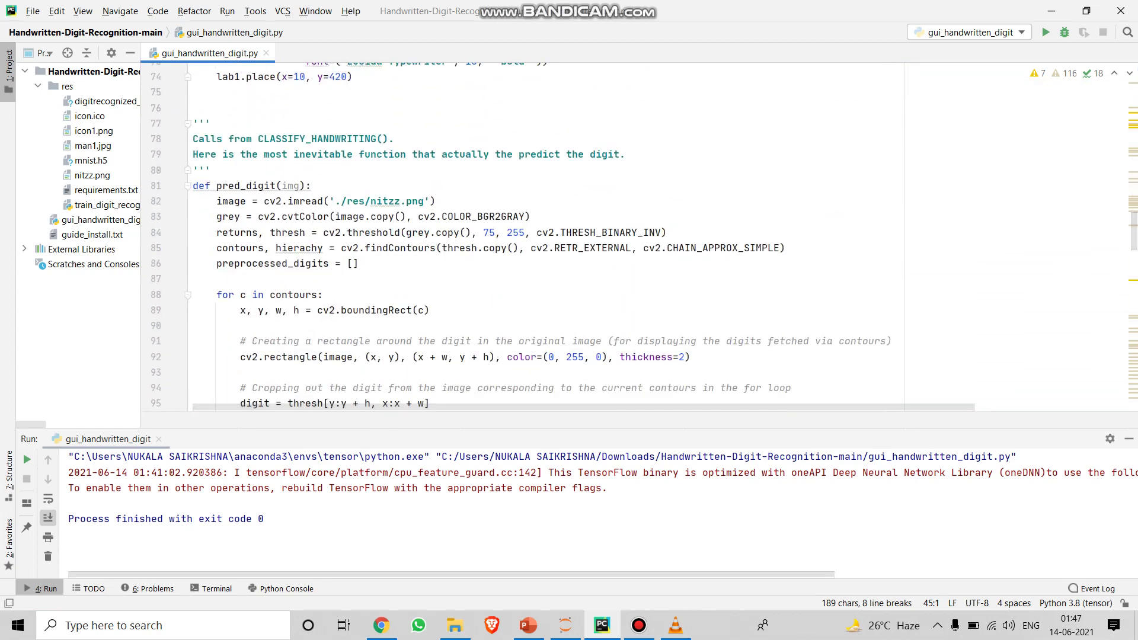
pyautogui.scroll(8, 521, 237)
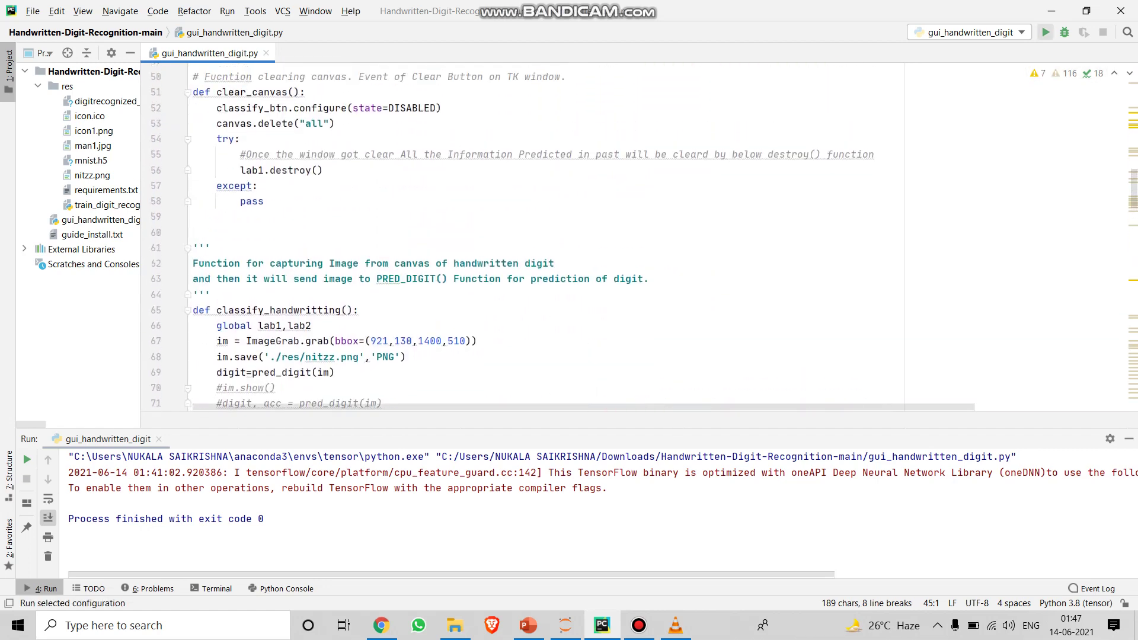
# Rerun the GUI script, reposition its window, and predict a first drawn digit before clearing
pyautogui.click(1046, 32)
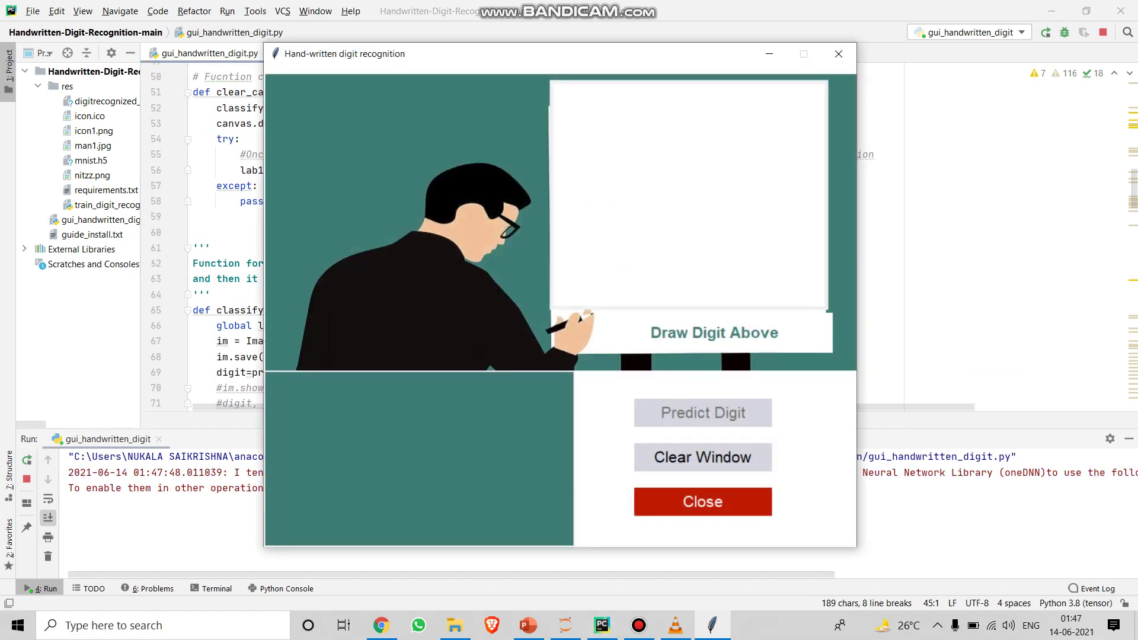
pyautogui.moveTo(669, 56); pyautogui.dragTo(763, 75)
pyautogui.moveTo(765, 198)
pyautogui.mouseDown()
pyautogui.moveTo(768, 148)
pyautogui.moveTo(785, 249)
pyautogui.moveTo(745, 224)
pyautogui.moveTo(781, 281)
pyautogui.mouseUp()
pyautogui.click(796, 432)
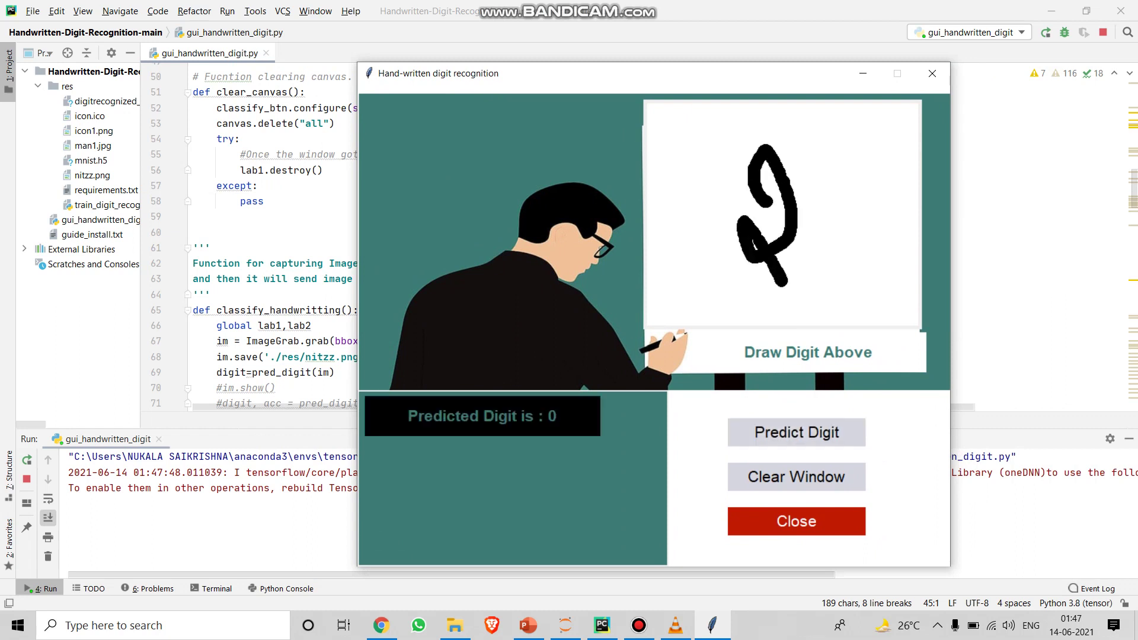
pyautogui.click(796, 476)
# Draw and predict the digits 2, 3 and 5, clearing between them, ending with 5 predicted
pyautogui.moveTo(756, 198)
pyautogui.mouseDown()
pyautogui.moveTo(771, 157)
pyautogui.moveTo(770, 305)
pyautogui.moveTo(826, 320)
pyautogui.mouseUp()
pyautogui.click(796, 432)
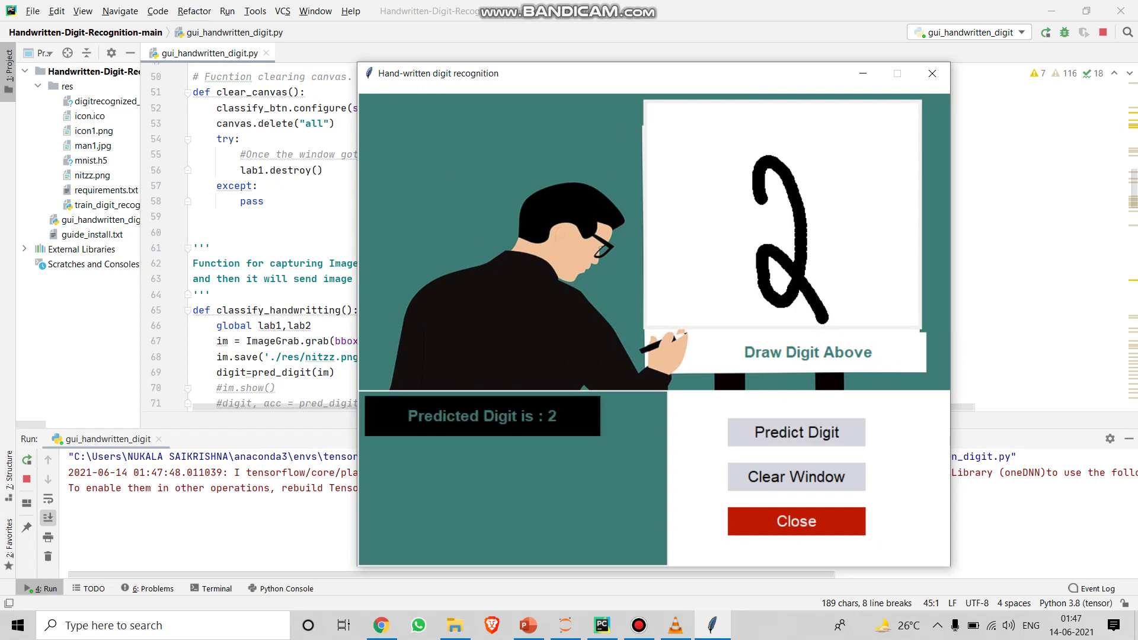
pyautogui.click(796, 476)
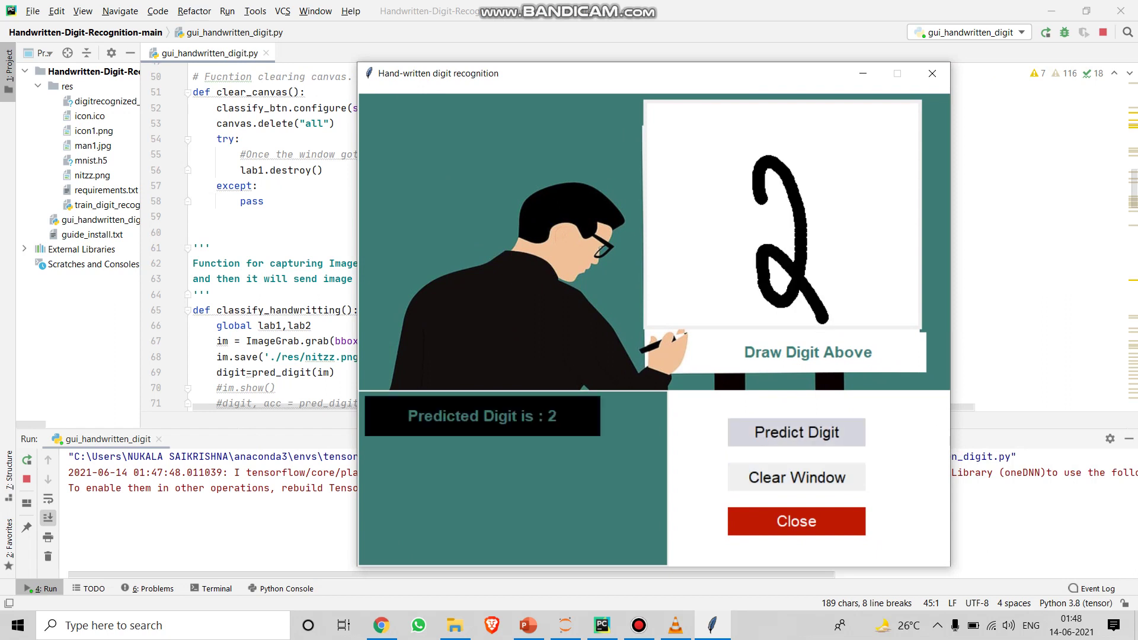
pyautogui.moveTo(741, 189)
pyautogui.mouseDown()
pyautogui.moveTo(770, 184)
pyautogui.moveTo(785, 231)
pyautogui.moveTo(732, 303)
pyautogui.mouseUp()
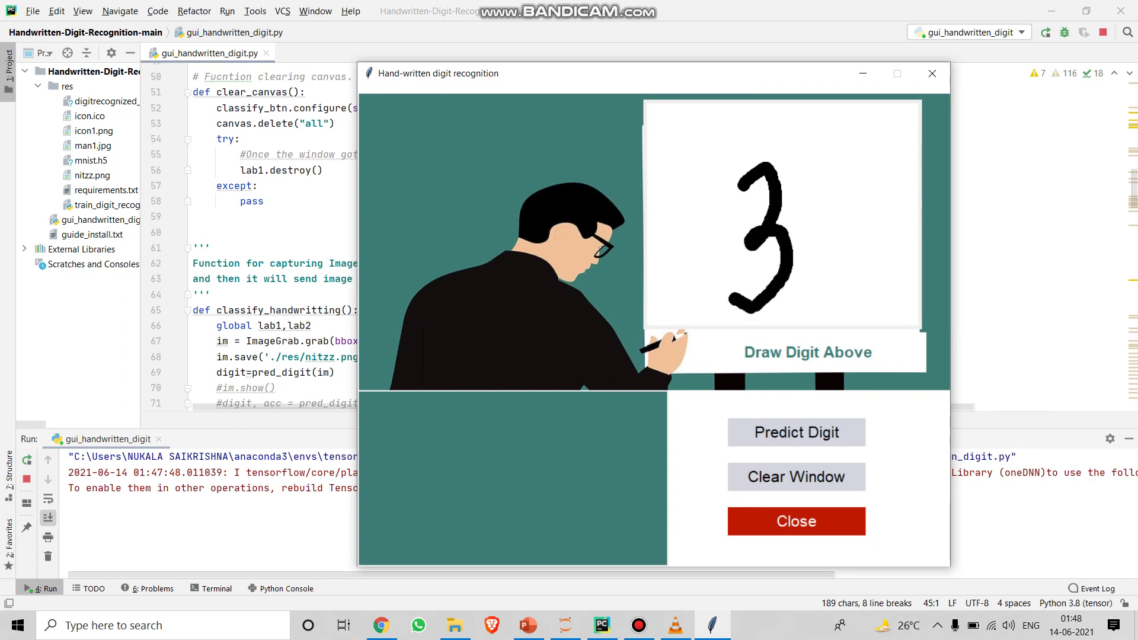
pyautogui.click(796, 432)
pyautogui.click(796, 476)
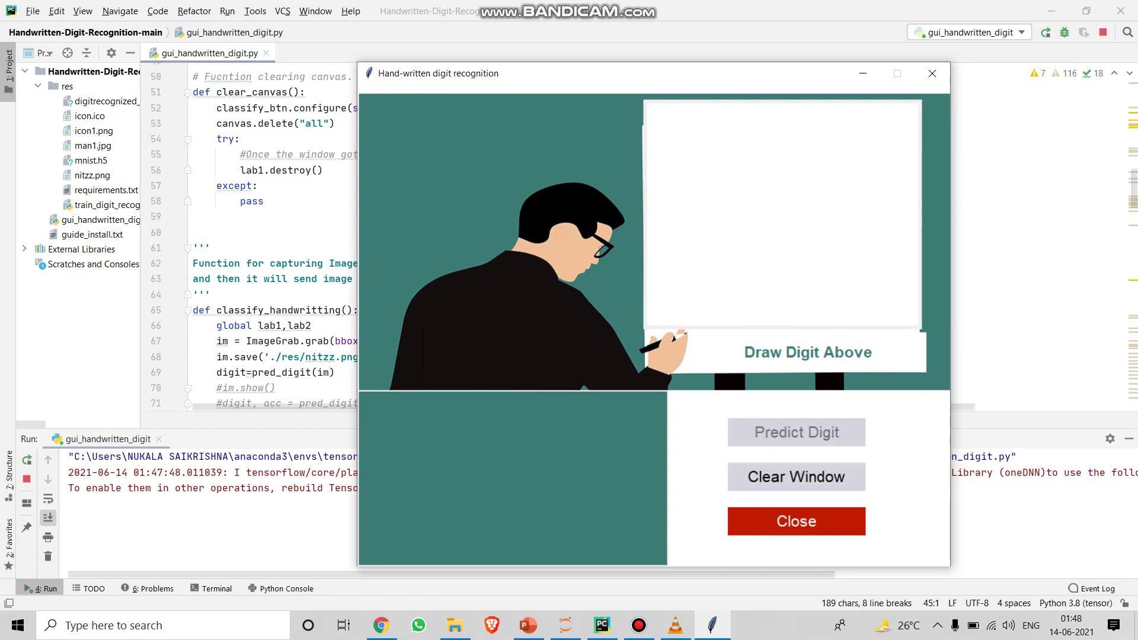
pyautogui.moveTo(767, 158)
pyautogui.mouseDown()
pyautogui.moveTo(749, 190)
pyautogui.moveTo(780, 235)
pyautogui.moveTo(735, 252)
pyautogui.moveTo(809, 159)
pyautogui.moveTo(813, 169)
pyautogui.mouseUp()
pyautogui.click(796, 432)
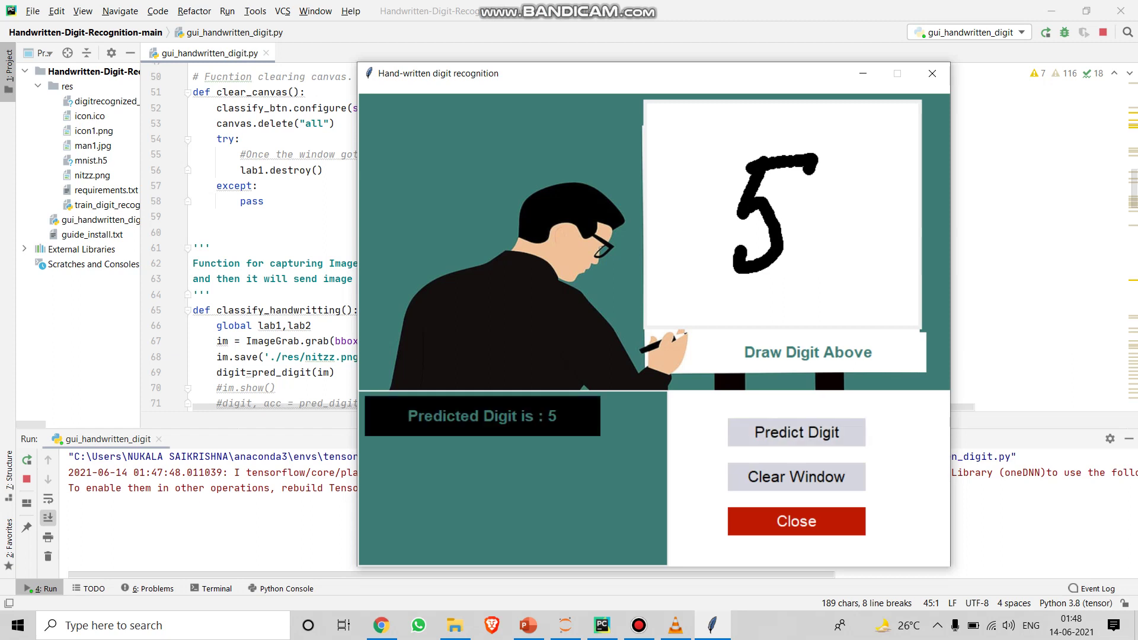
# Clear the canvas, draw a 6 (redrawing it once), get its prediction, then clear
pyautogui.click(796, 477)
pyautogui.moveTo(783, 157)
pyautogui.mouseDown()
pyautogui.moveTo(752, 196)
pyautogui.moveTo(788, 323)
pyautogui.moveTo(761, 261)
pyautogui.mouseUp()
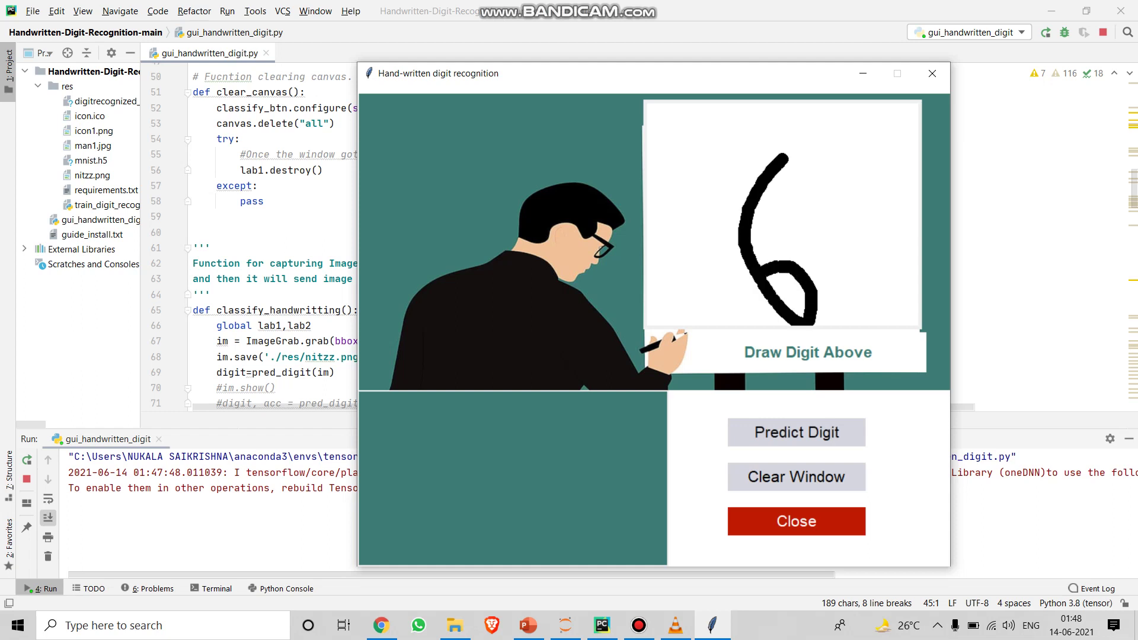
pyautogui.click(796, 477)
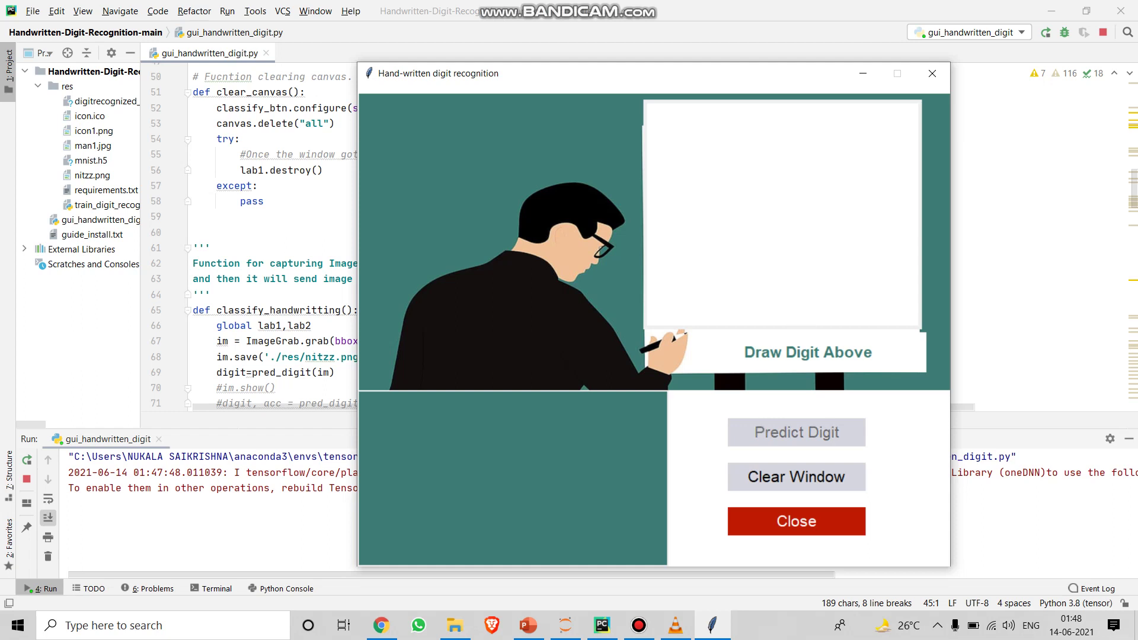
pyautogui.moveTo(784, 167)
pyautogui.mouseDown()
pyautogui.moveTo(761, 274)
pyautogui.moveTo(764, 205)
pyautogui.moveTo(758, 234)
pyautogui.mouseUp()
pyautogui.click(796, 432)
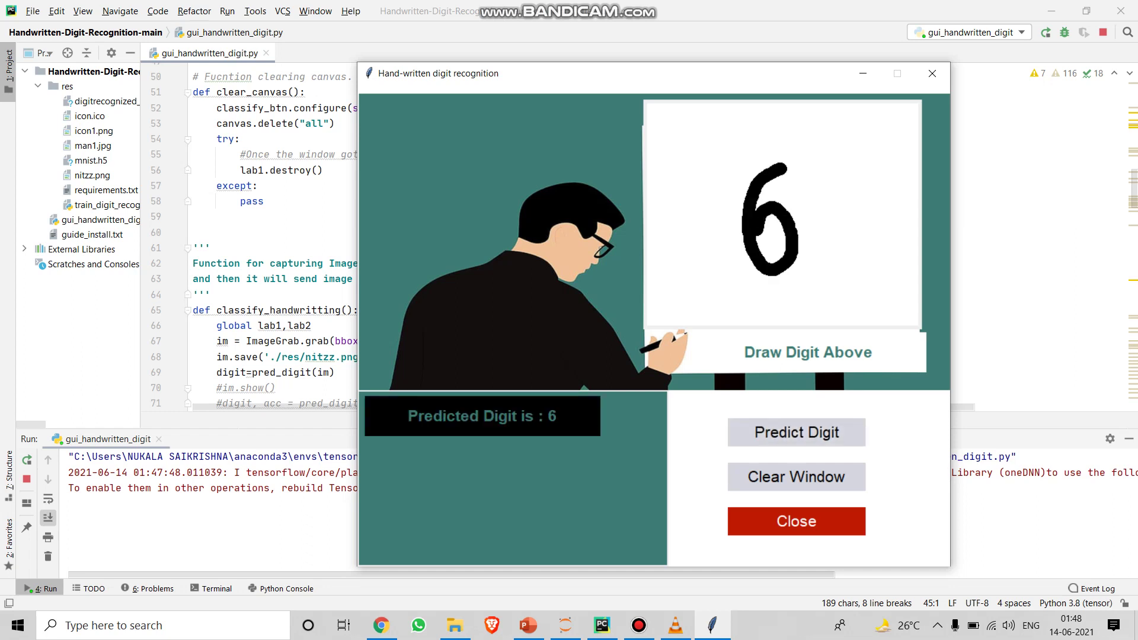
pyautogui.click(796, 476)
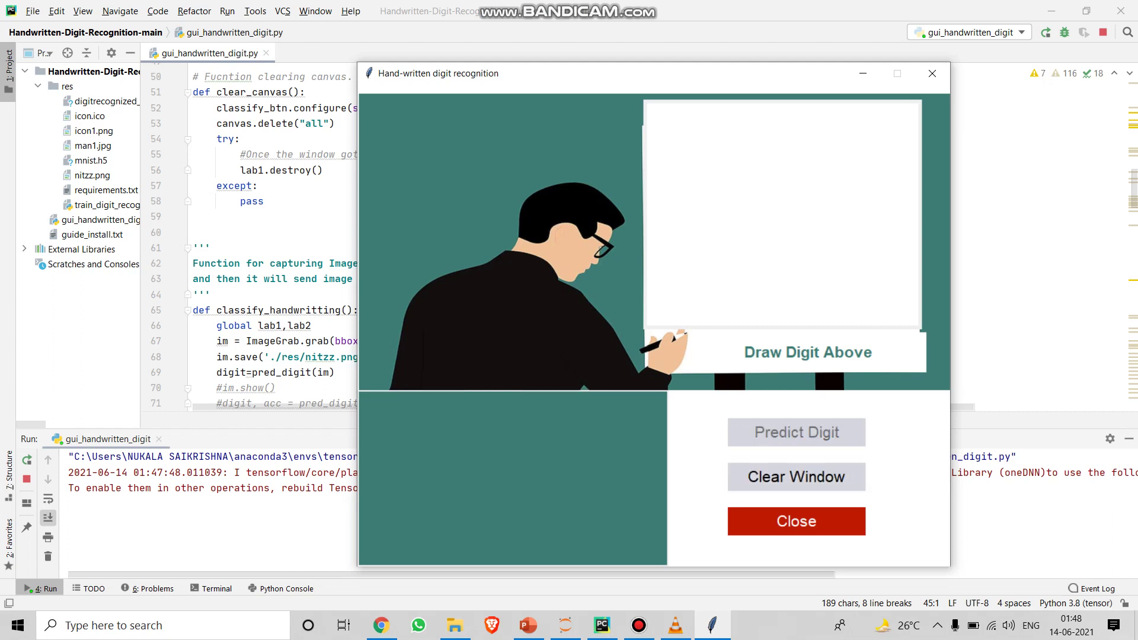
# Draw and predict a 0, then draw a 9 and clear the canvas
pyautogui.moveTo(770, 153)
pyautogui.mouseDown()
pyautogui.moveTo(749, 219)
pyautogui.moveTo(783, 268)
pyautogui.moveTo(799, 177)
pyautogui.moveTo(777, 157)
pyautogui.mouseUp()
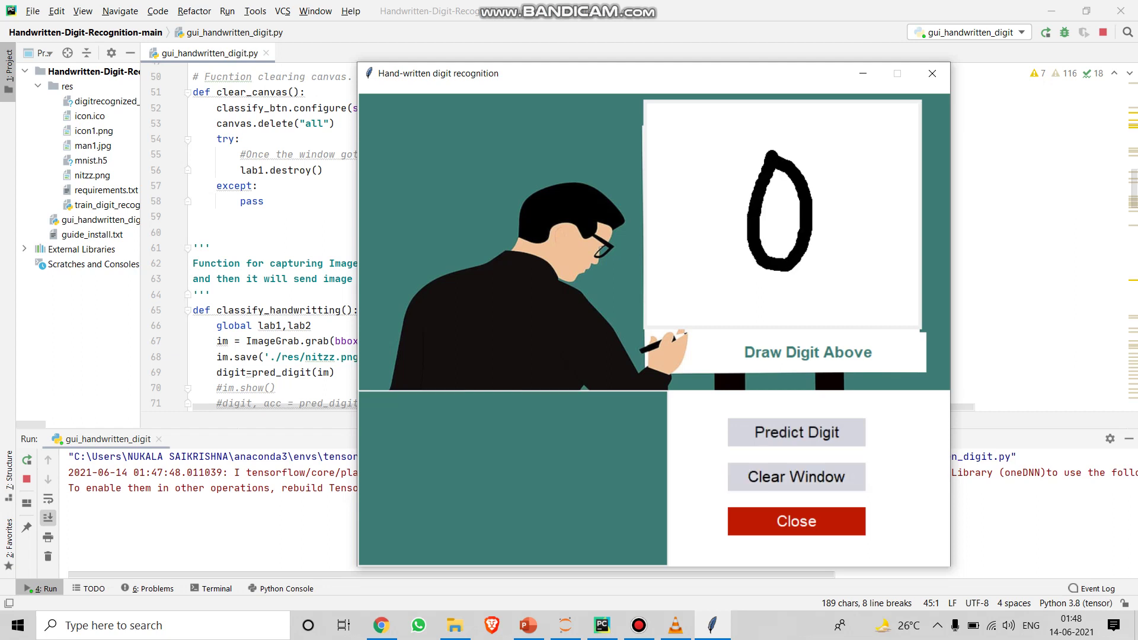
pyautogui.click(796, 432)
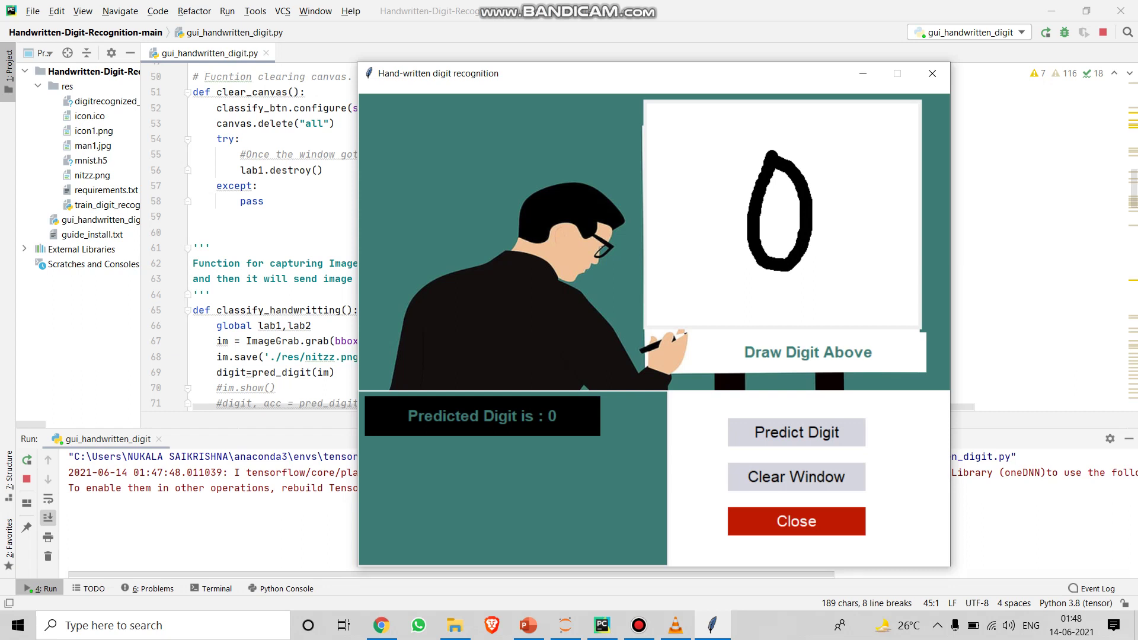
pyautogui.click(796, 477)
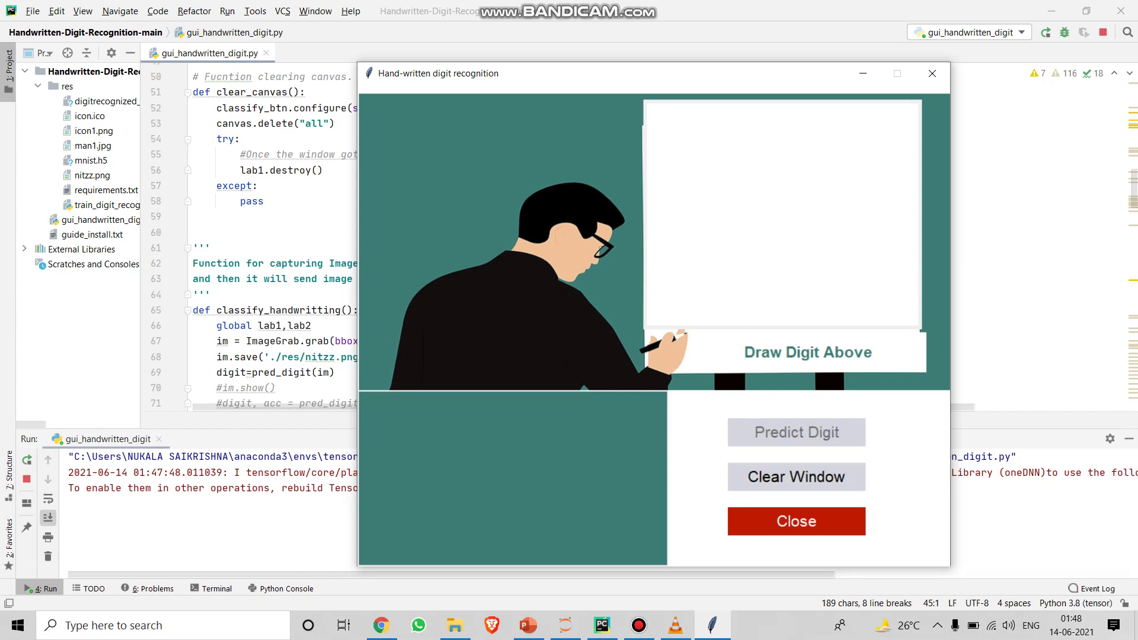
pyautogui.moveTo(785, 189)
pyautogui.mouseDown()
pyautogui.moveTo(748, 195)
pyautogui.moveTo(791, 243)
pyautogui.moveTo(800, 324)
pyautogui.mouseUp()
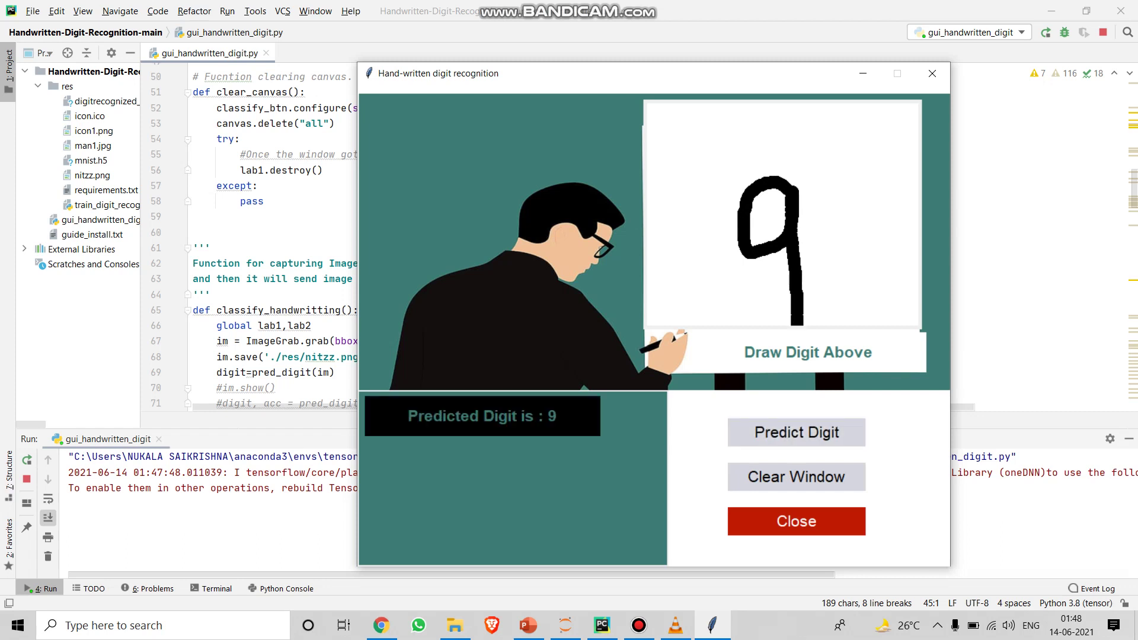
pyautogui.click(796, 476)
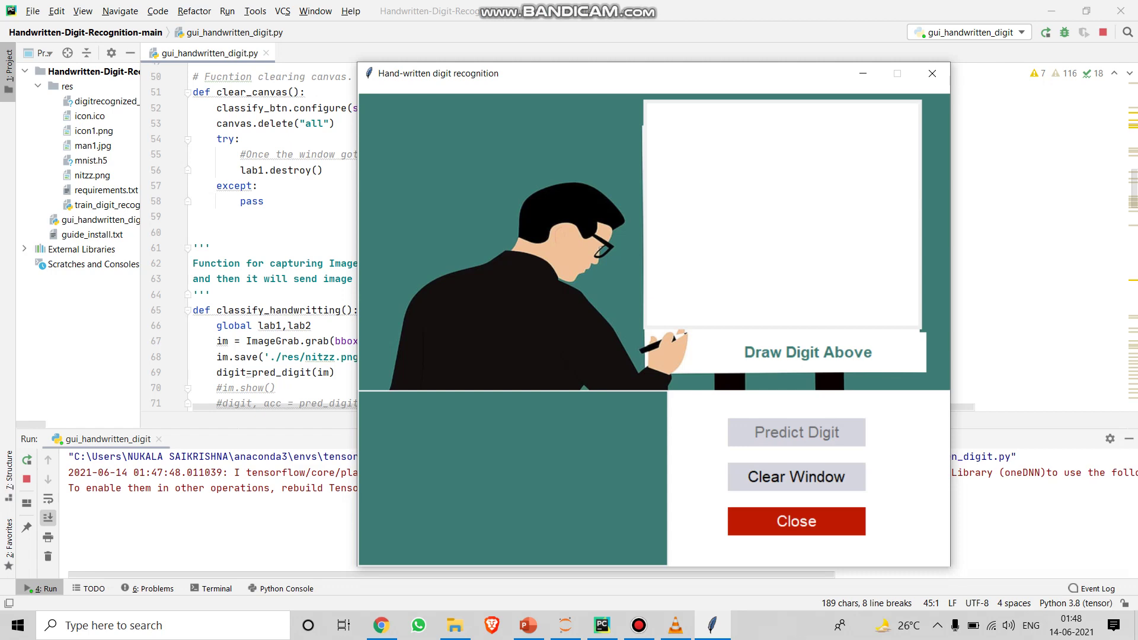
# Scroll through pred_digit and close the digit-recognition window
pyautogui.scroll(-11, 249, 237)
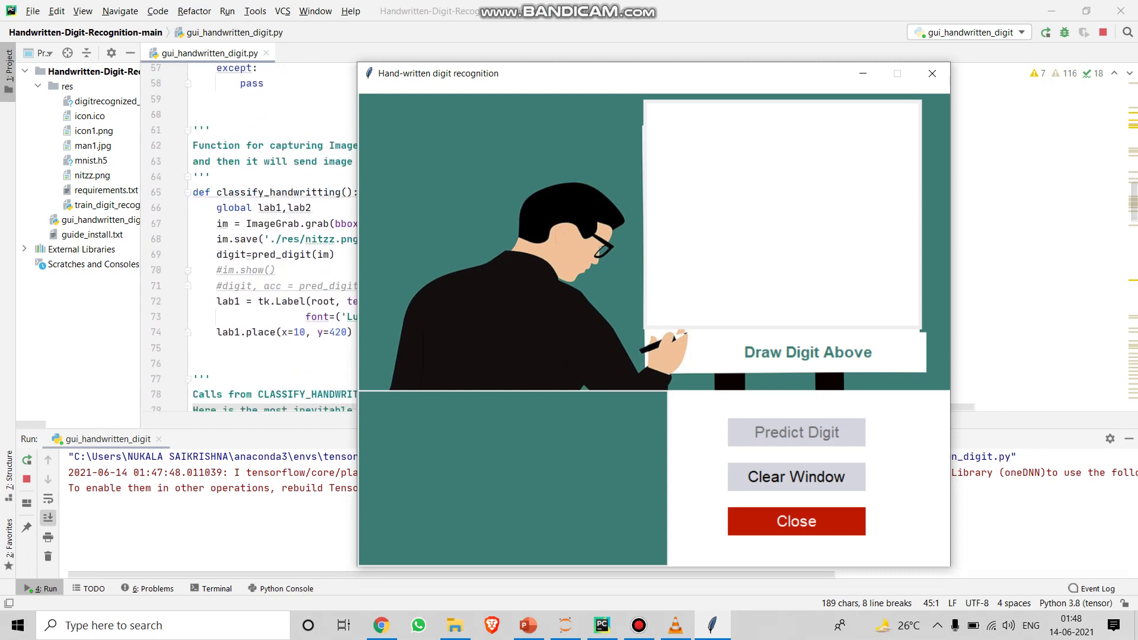
pyautogui.scroll(-1, 249, 237)
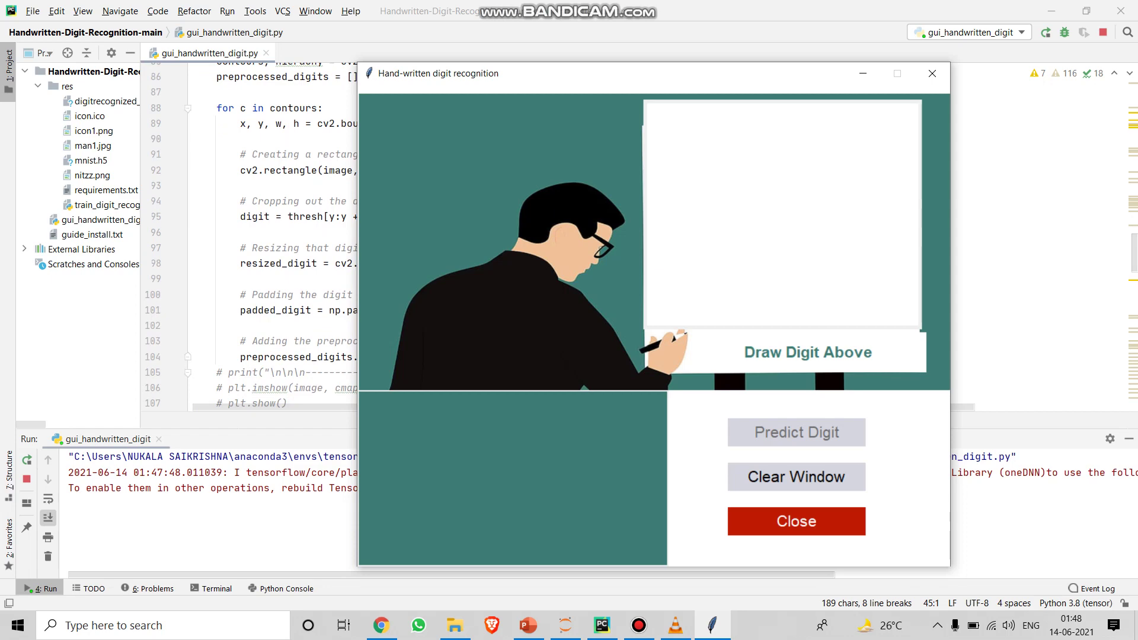
pyautogui.click(797, 521)
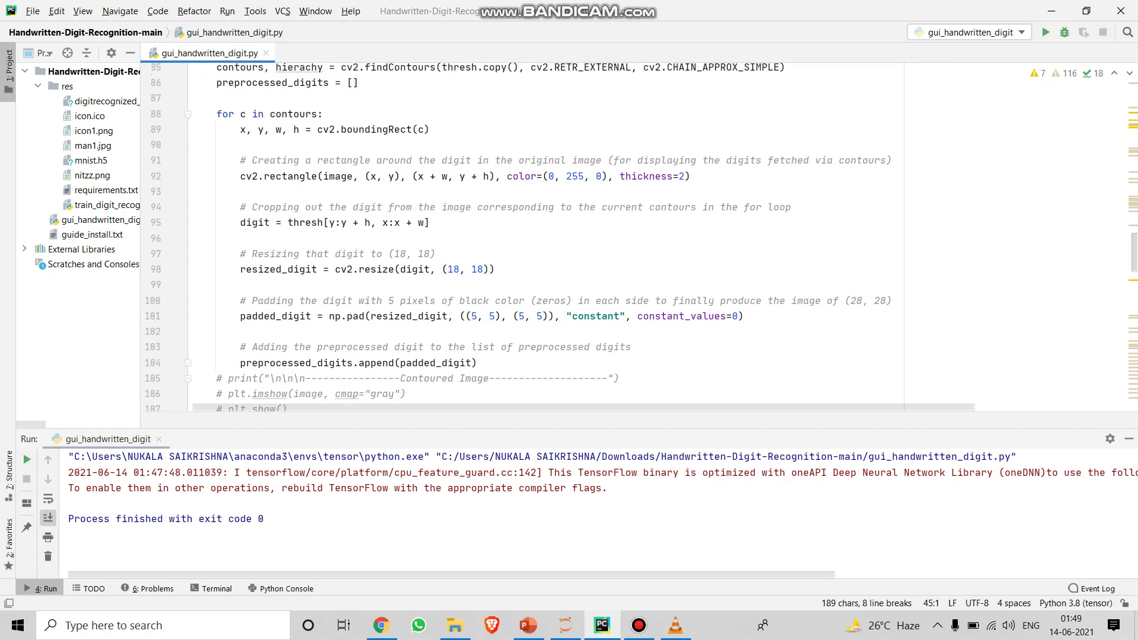
# Run gui_handwritten_digit.py again from the imports section
pyautogui.scroll(20, 533, 237)
pyautogui.scroll(-1, 534, 237)
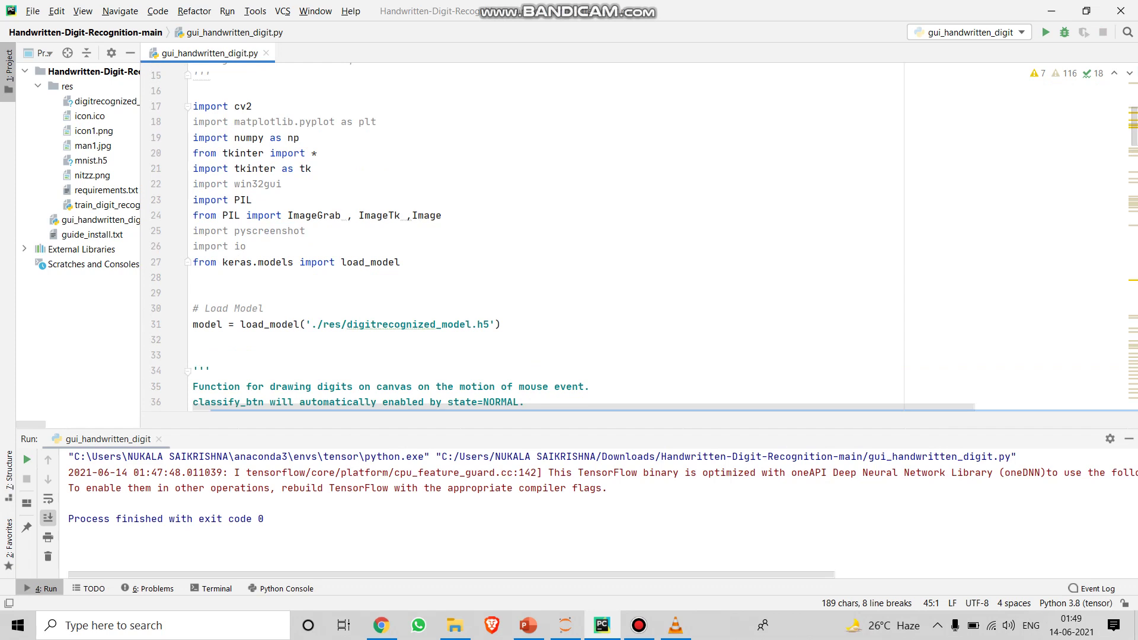
pyautogui.click(1045, 32)
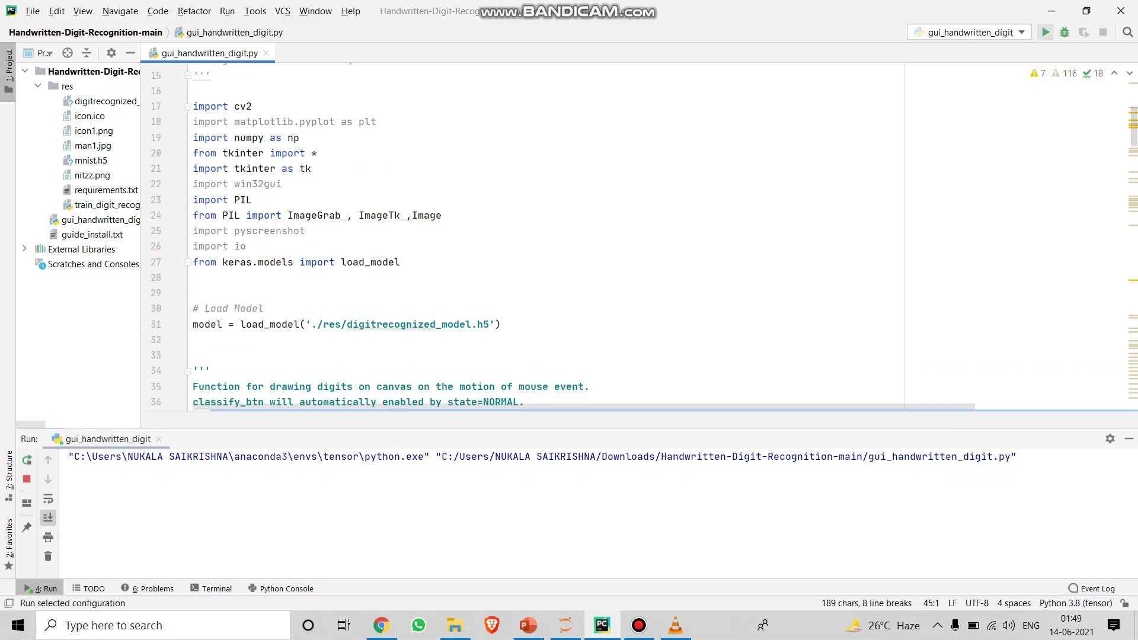